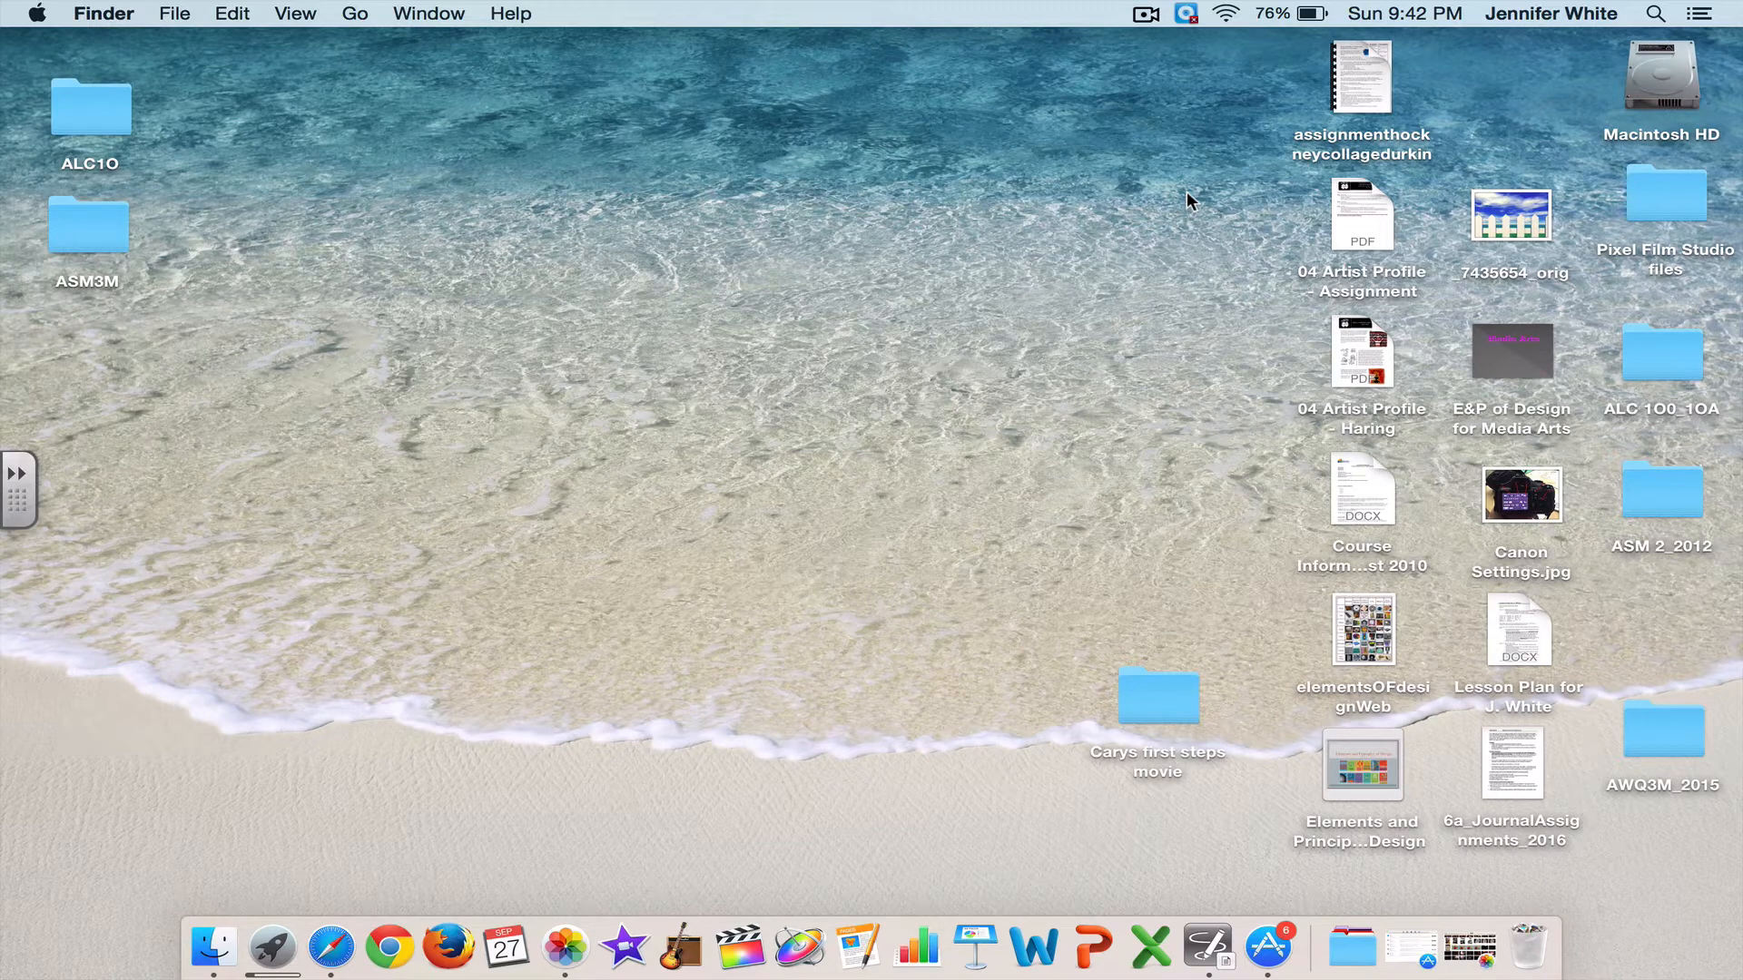
# - Switch to Photos and export the four magenta flower photos to the Desktop as JPEG files using their file names
pyautogui.click(565, 951)
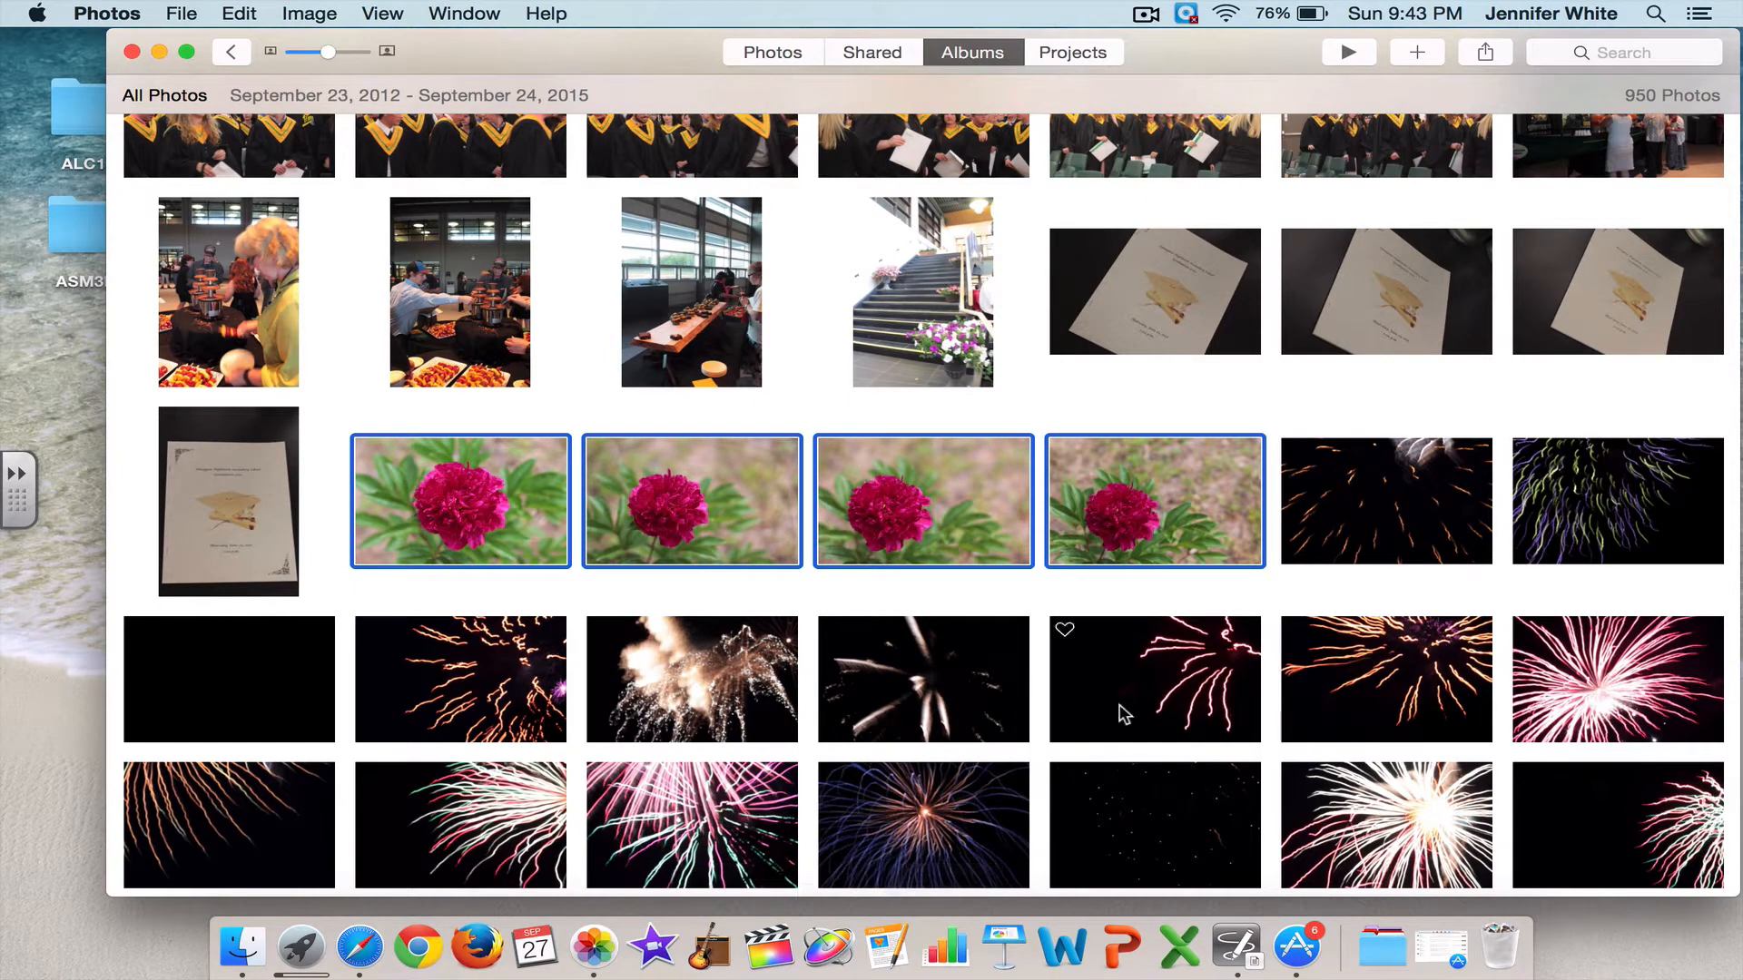
pyautogui.moveTo(751, 502)
pyautogui.click(246, 12)
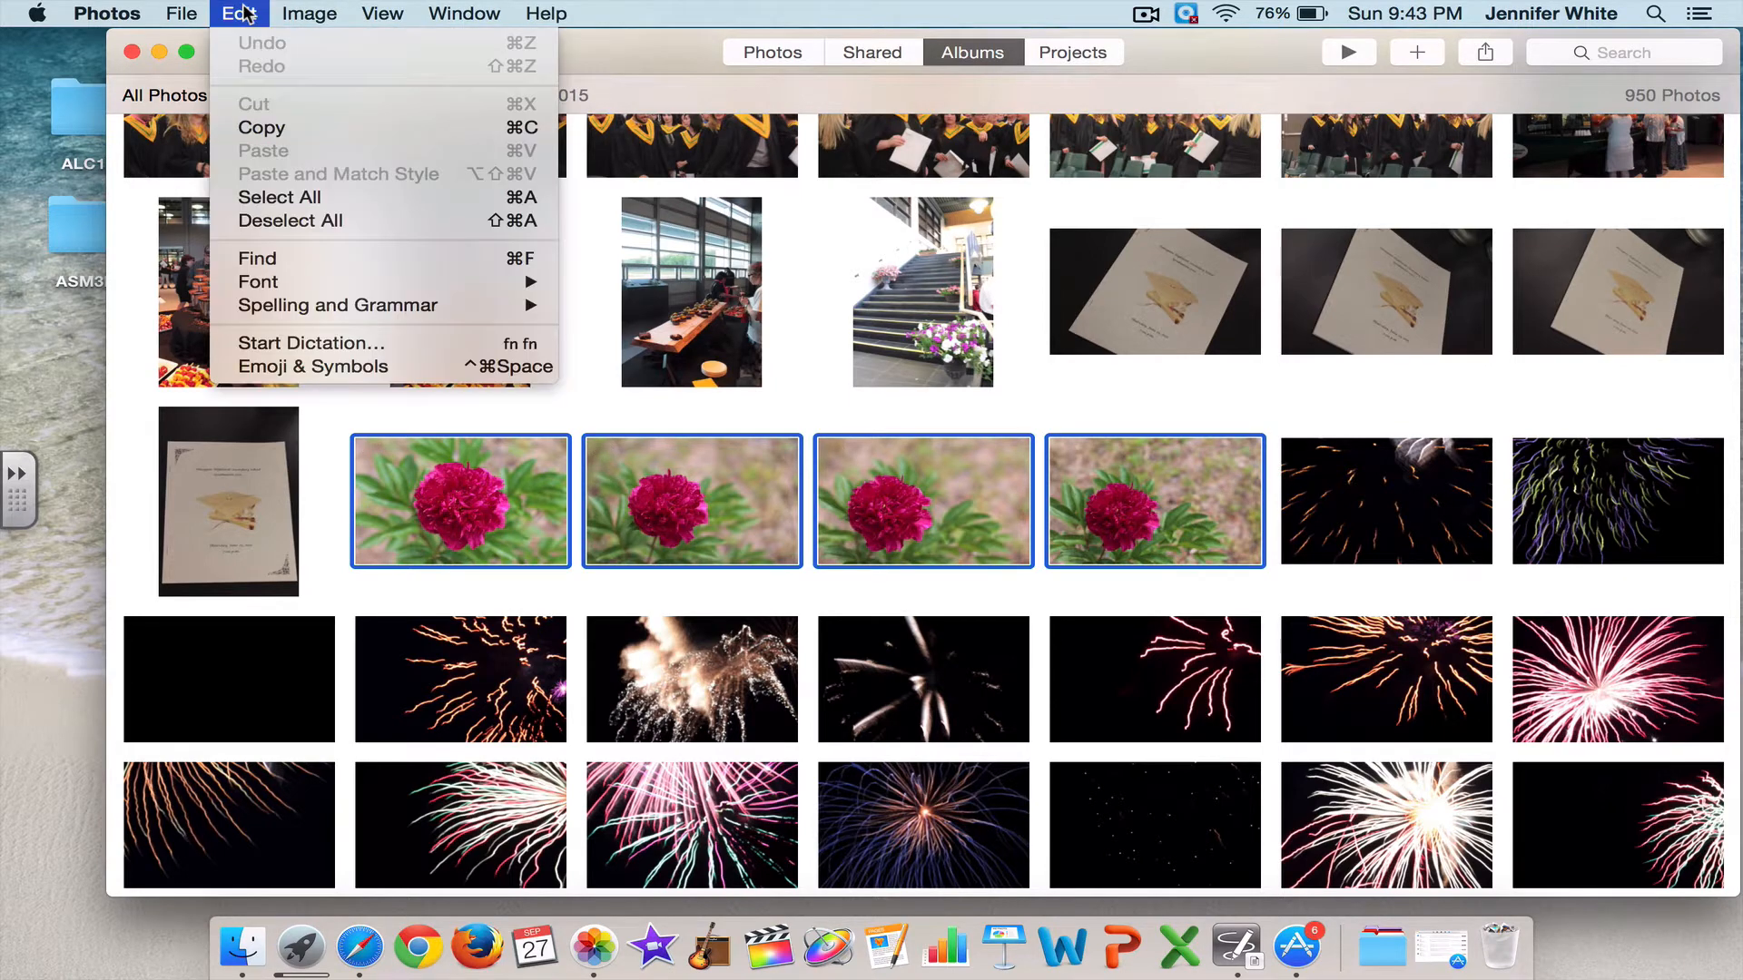
pyautogui.moveTo(178, 14)
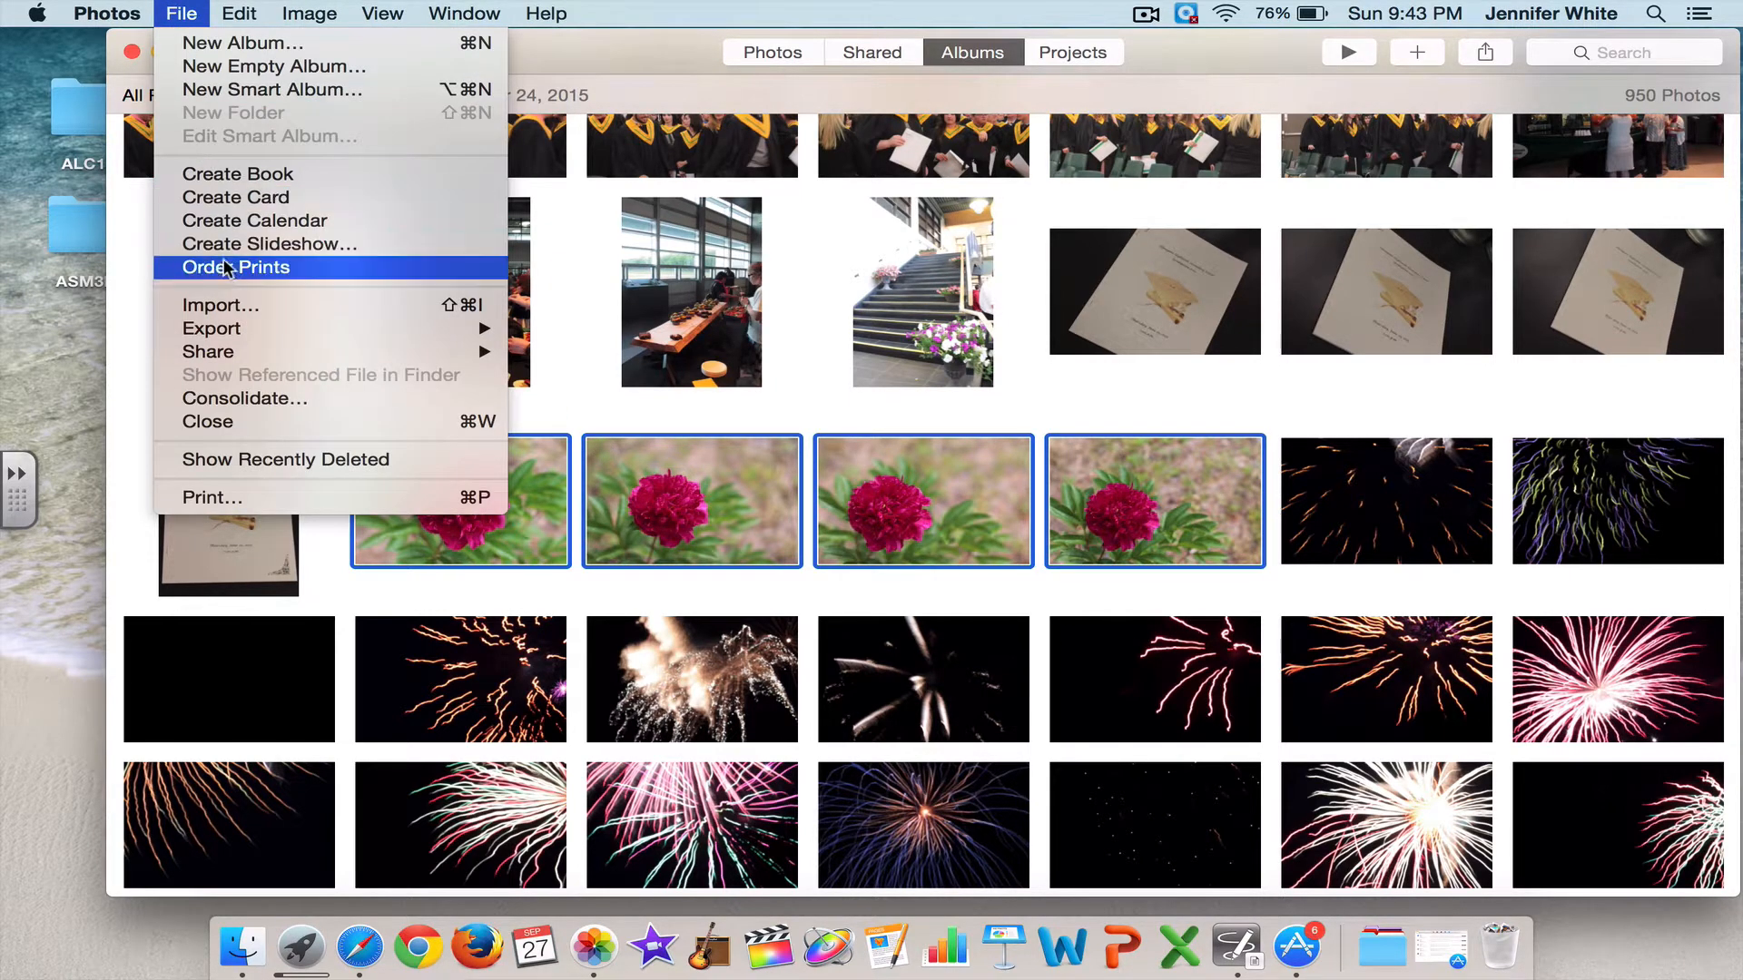
pyautogui.moveTo(236, 334)
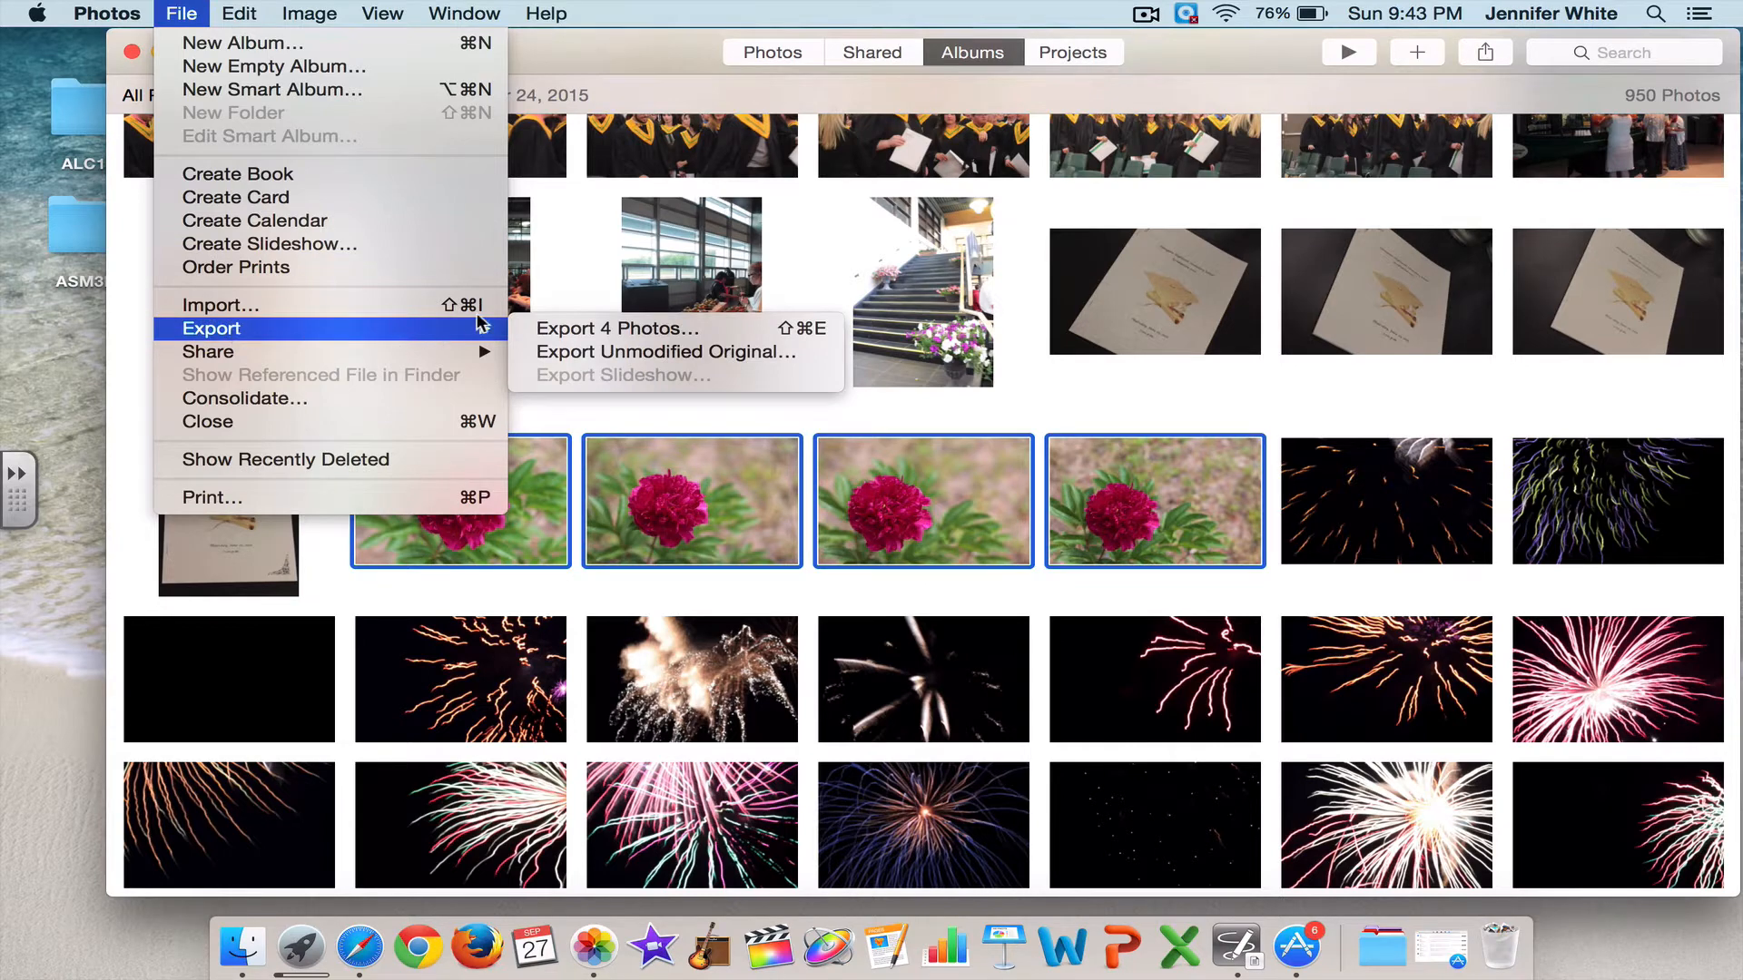
pyautogui.click(524, 333)
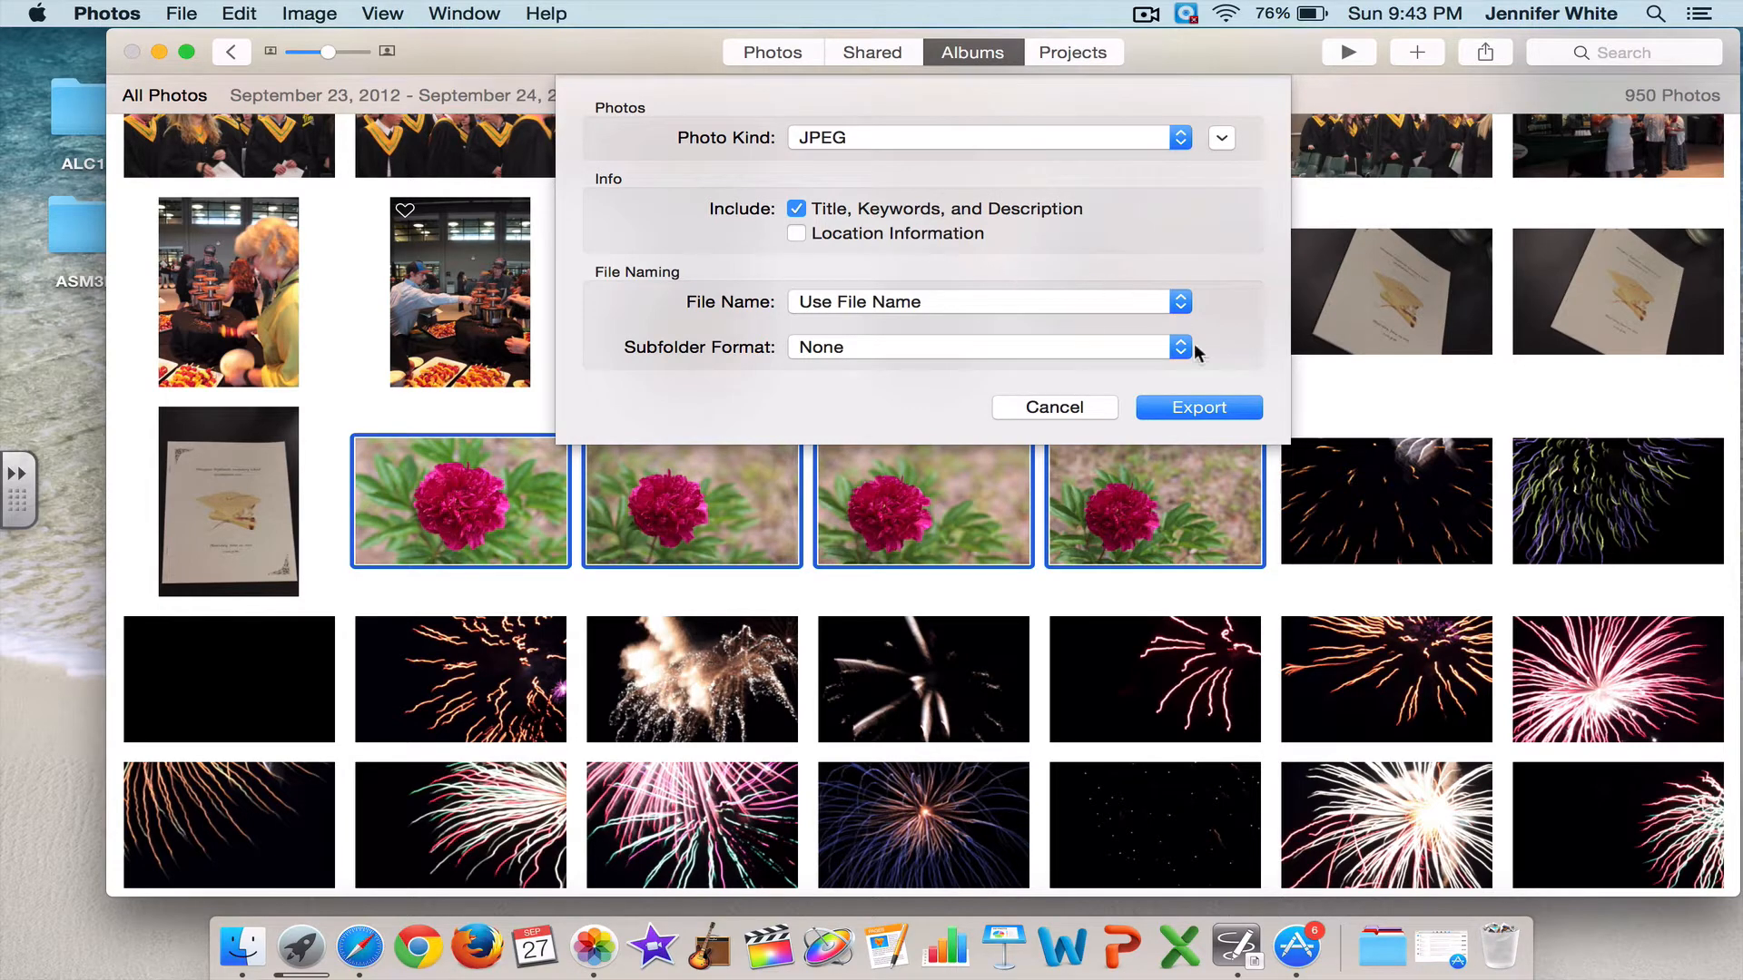
pyautogui.click(1198, 408)
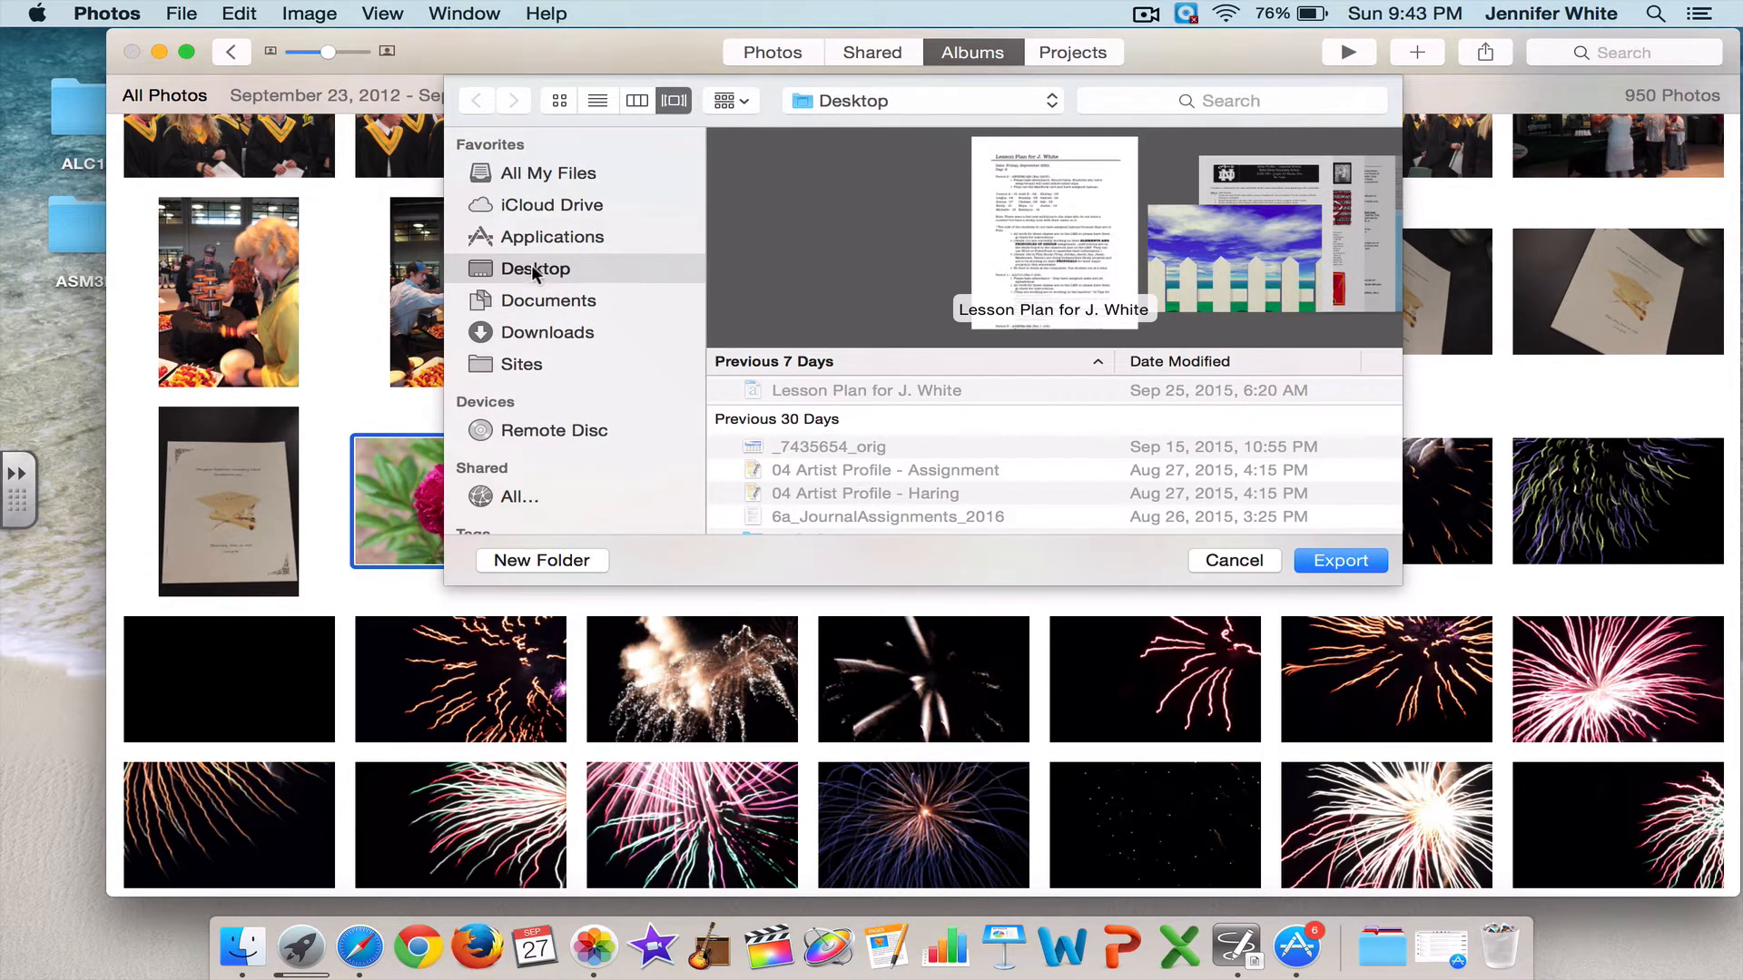
pyautogui.click(1332, 561)
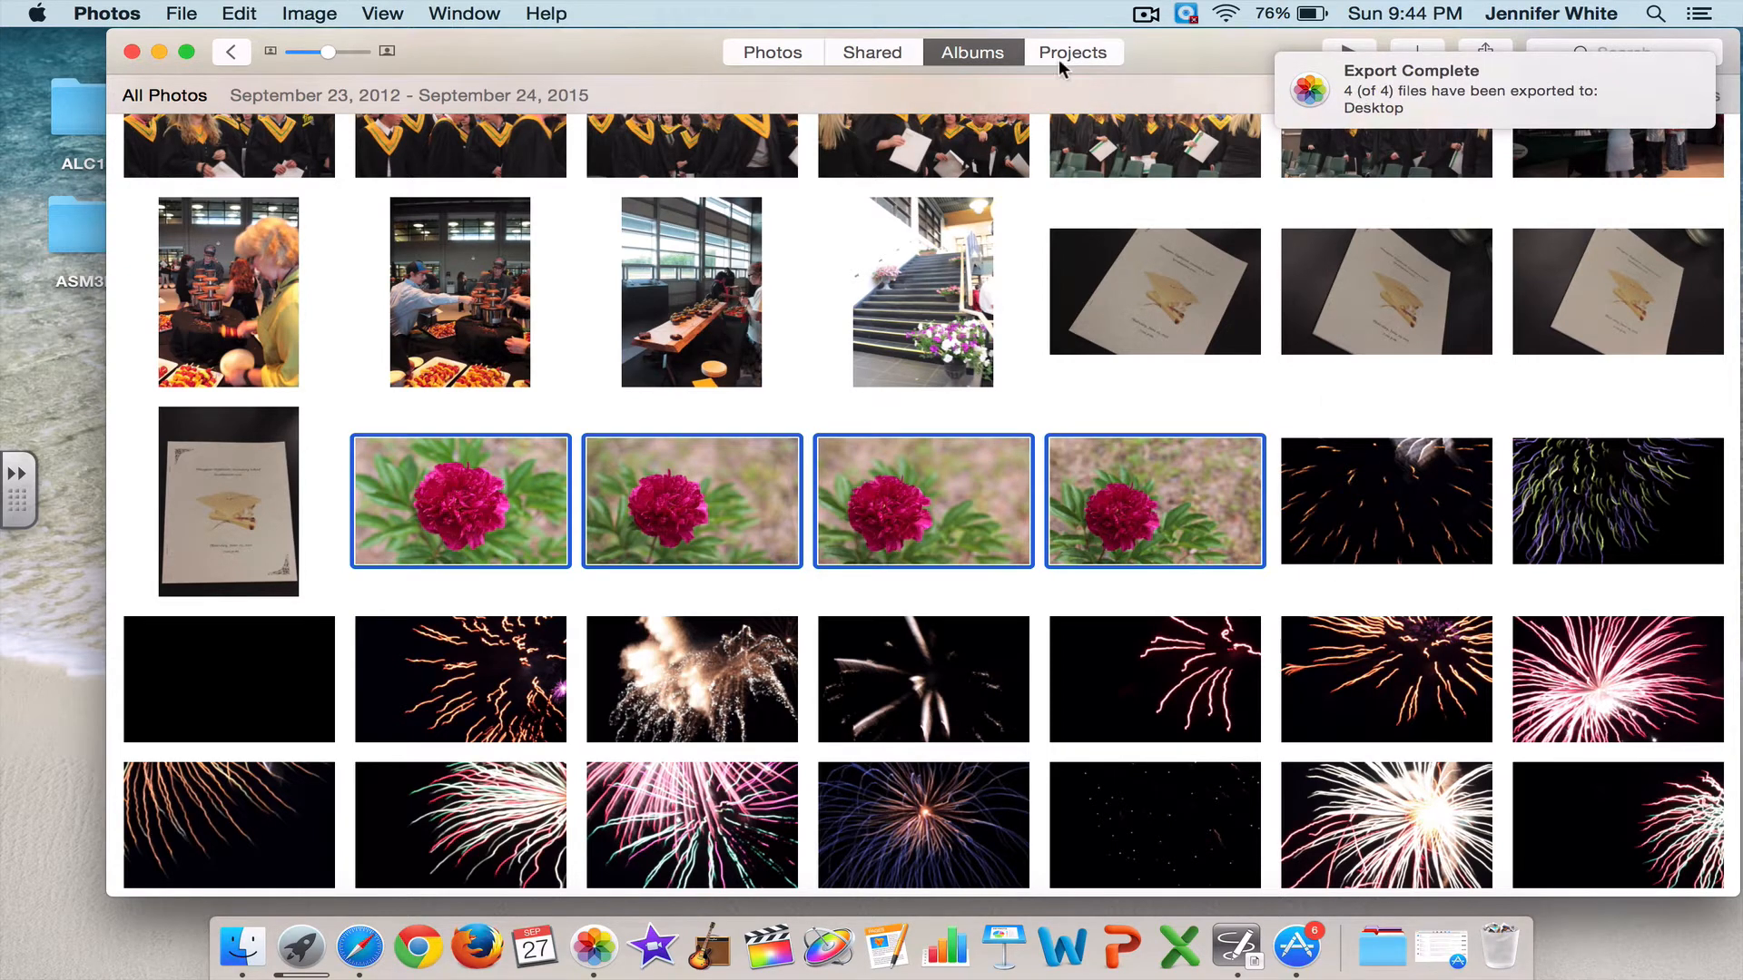
pyautogui.click(133, 51)
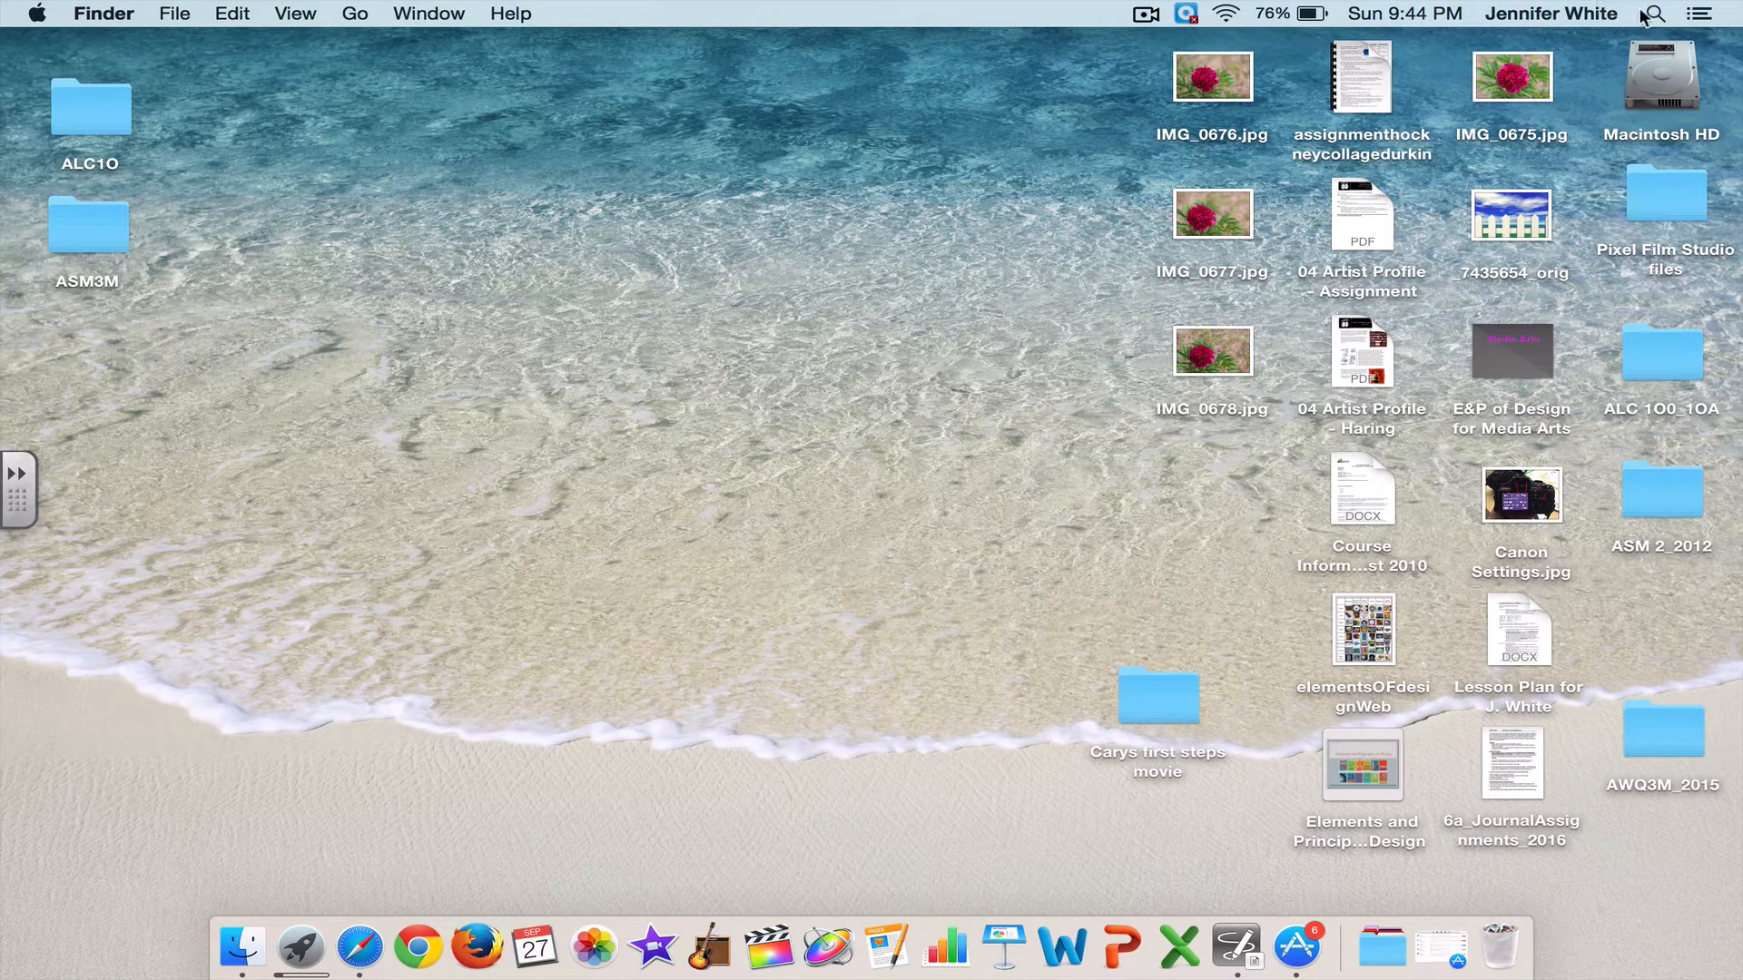
# - Launch Adobe Photoshop Lightroom 5 and open the existing Lightroom 5 Catalog.lrcat
pyautogui.click(305, 969)
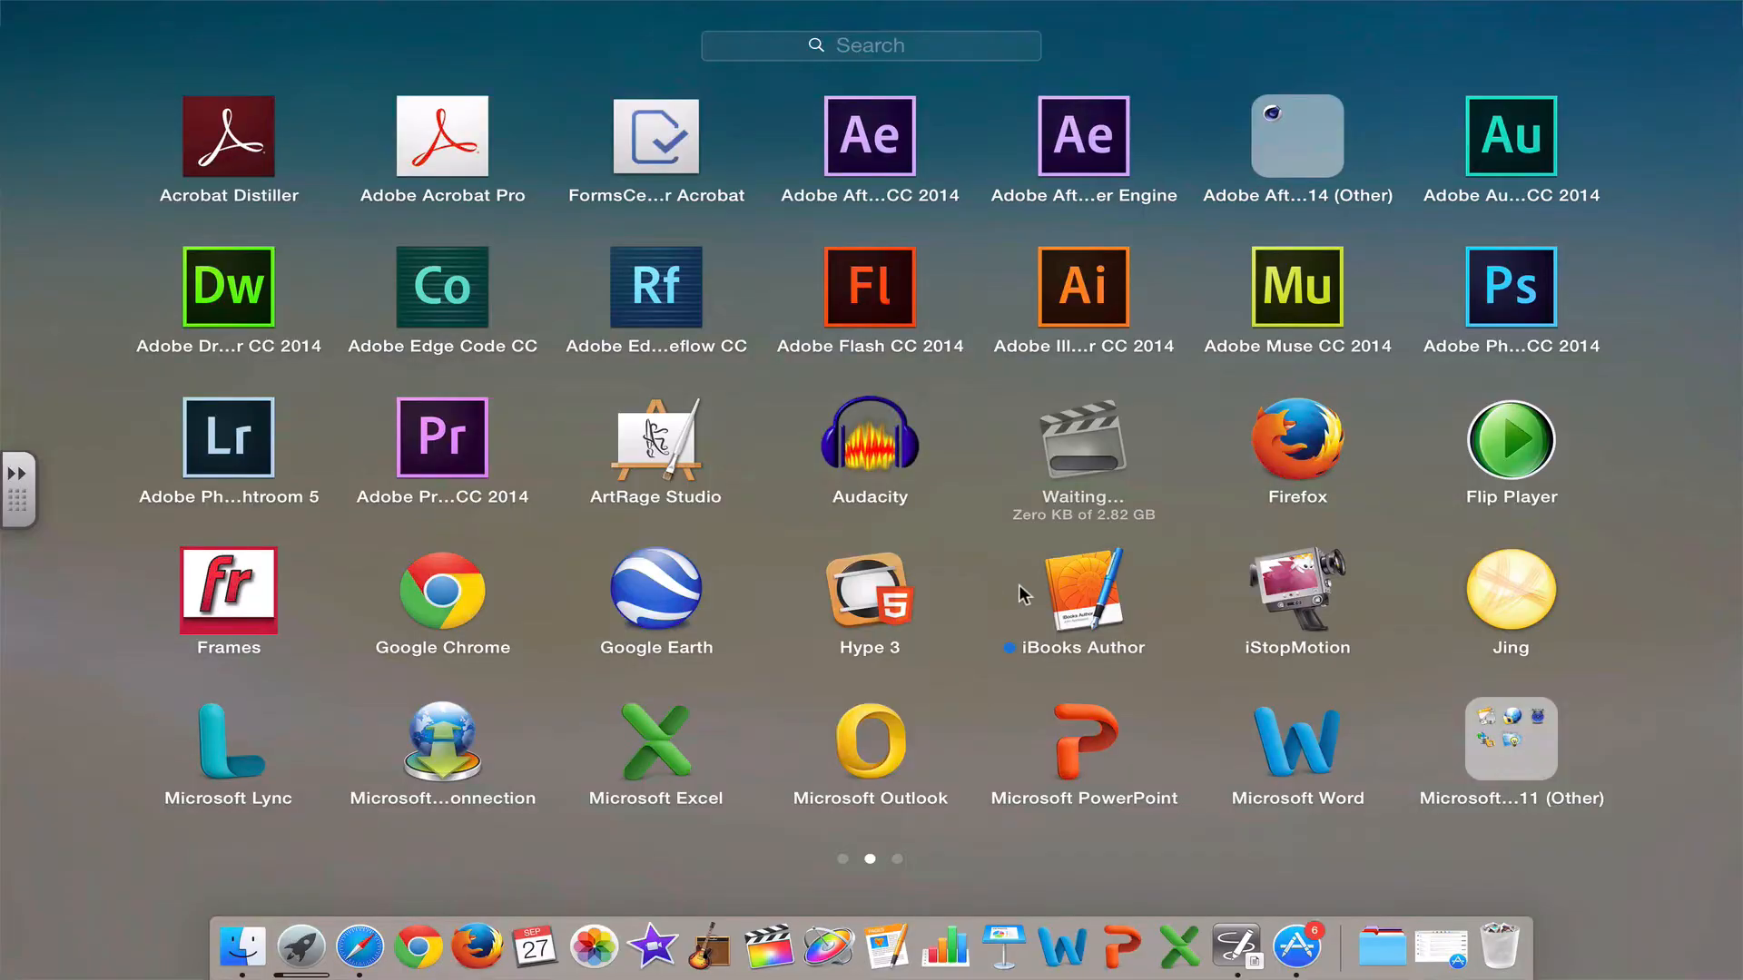
pyautogui.click(203, 439)
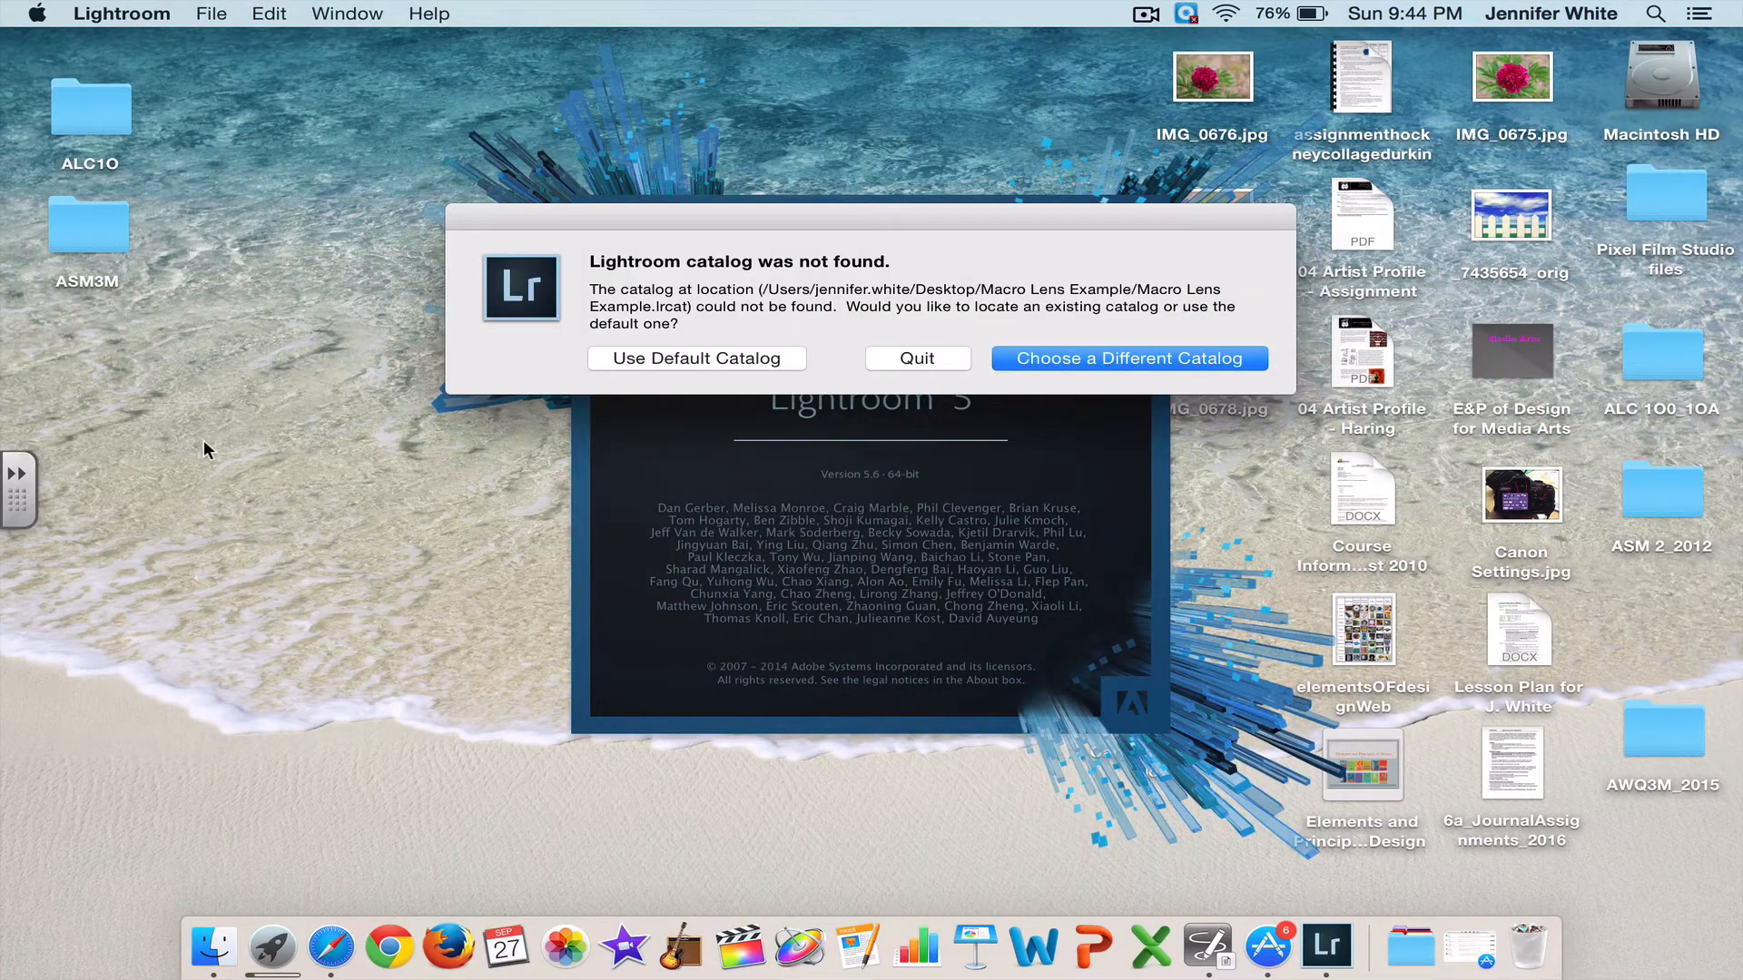
pyautogui.click(1071, 361)
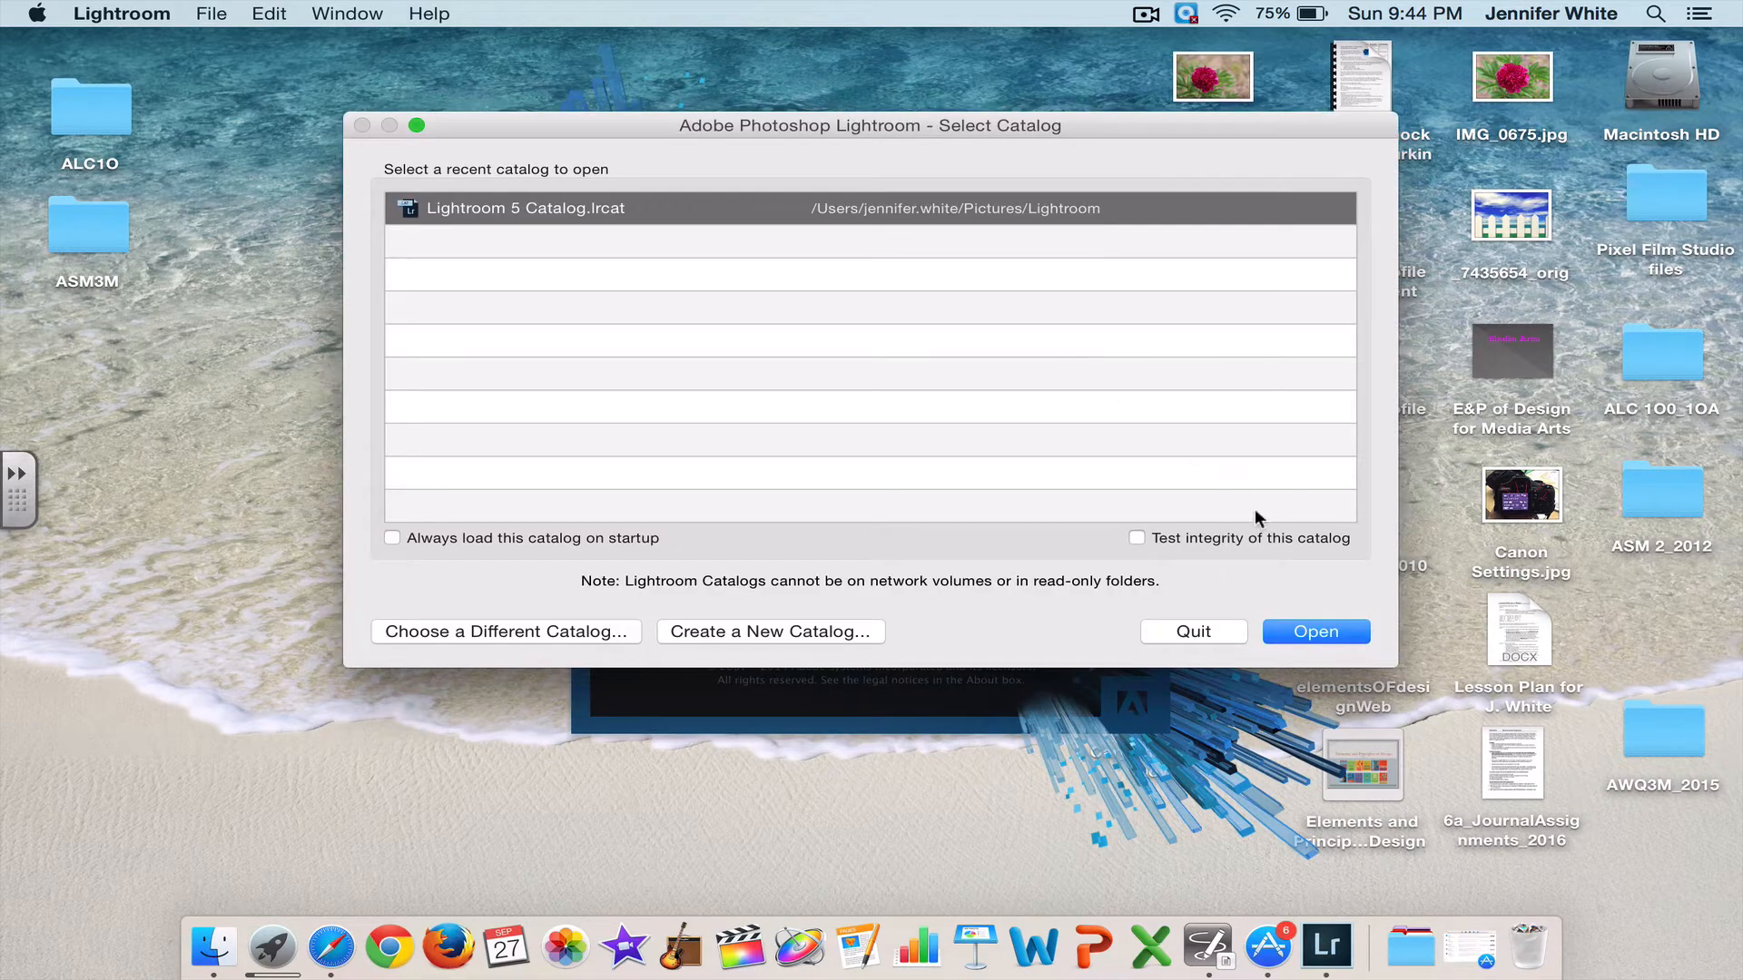
pyautogui.click(1306, 631)
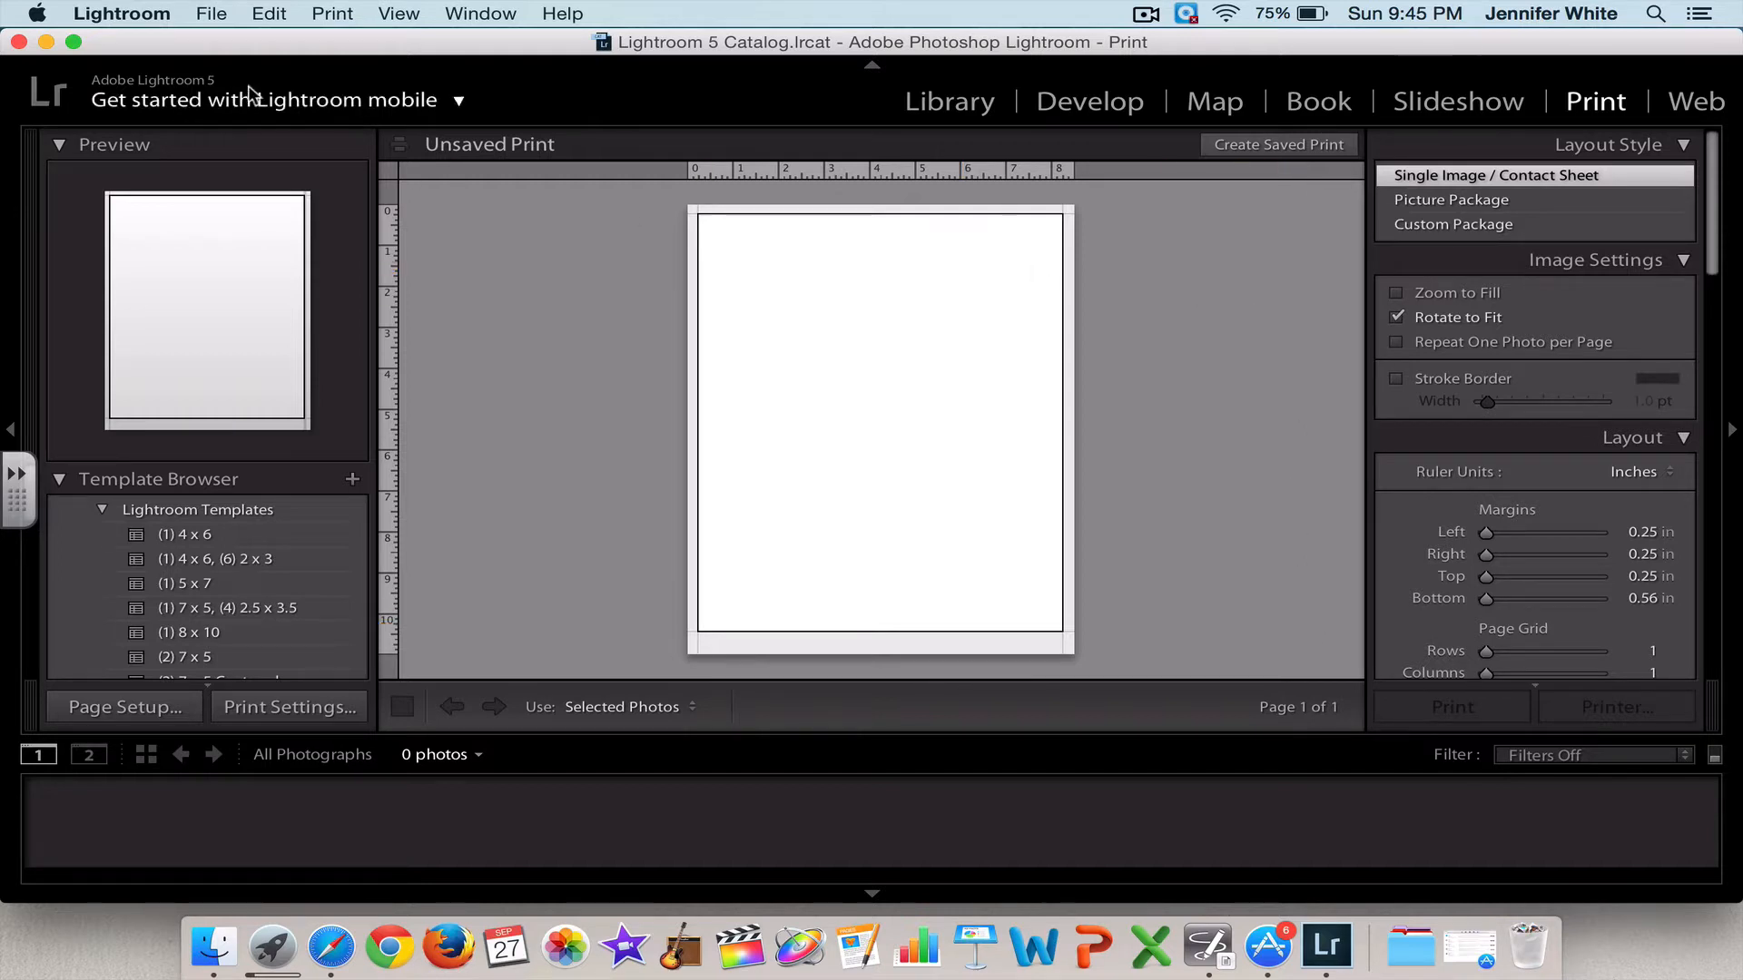
# - Create a new catalog named "Macro Lens Example" on the Desktop, skipping the backup of the old catalog this time
pyautogui.click(214, 15)
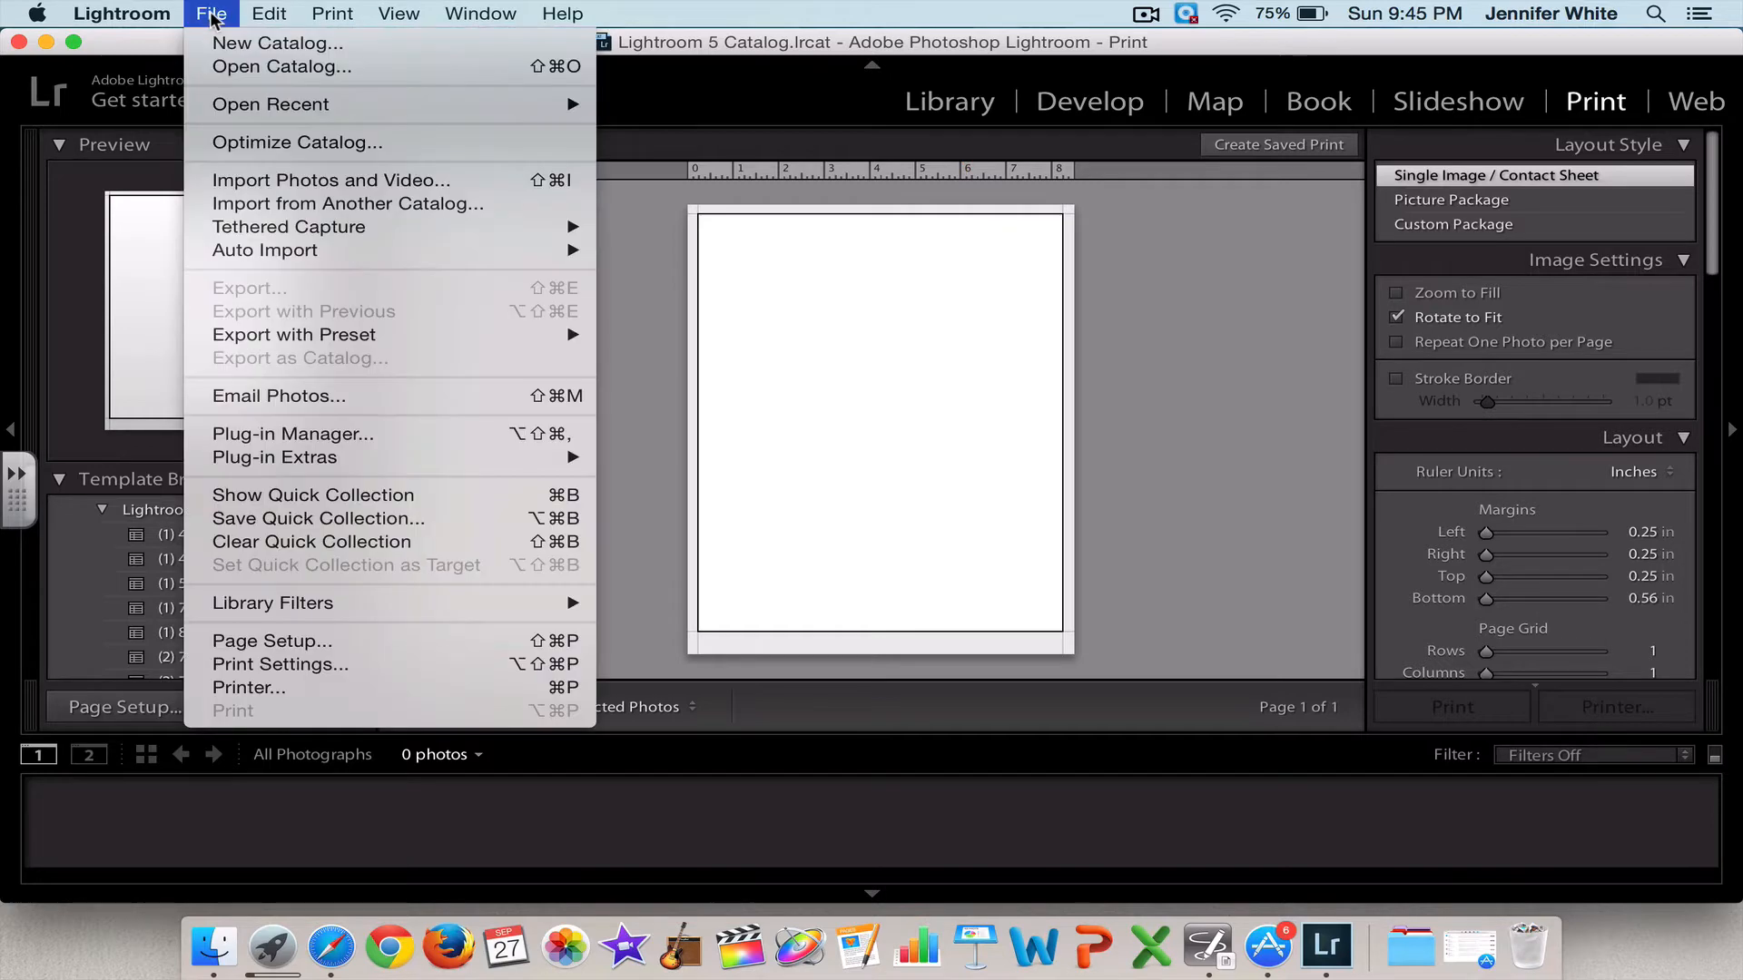
pyautogui.click(220, 43)
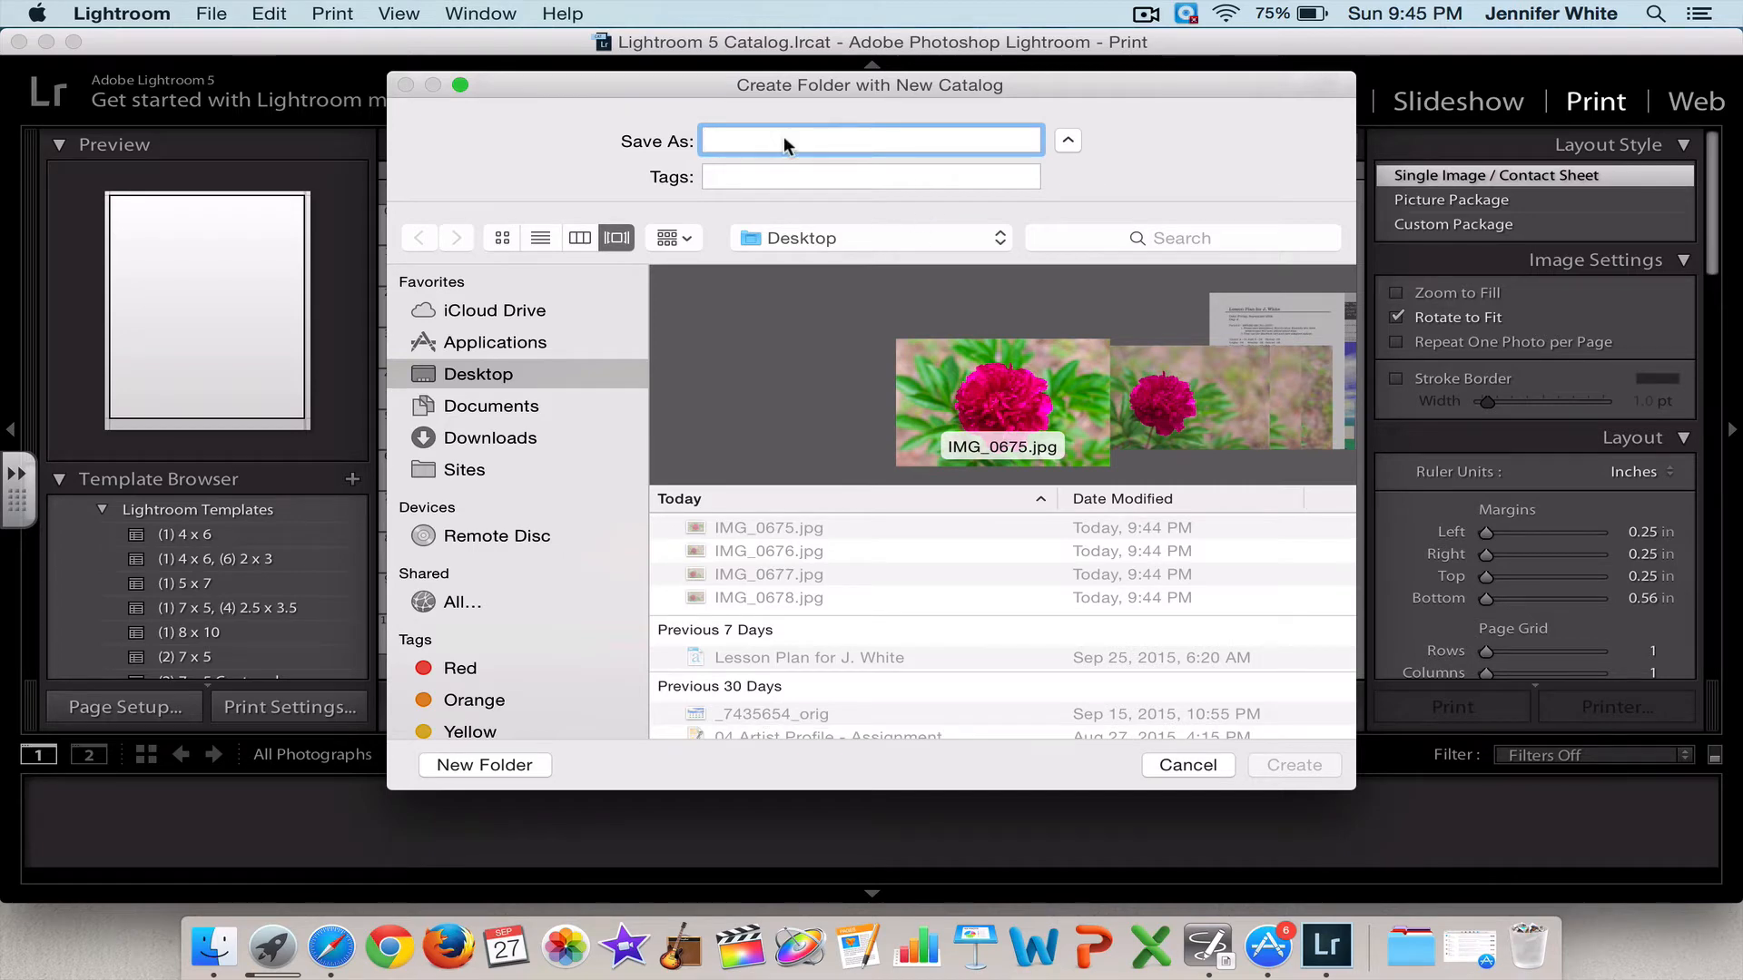
pyautogui.write('Macro')
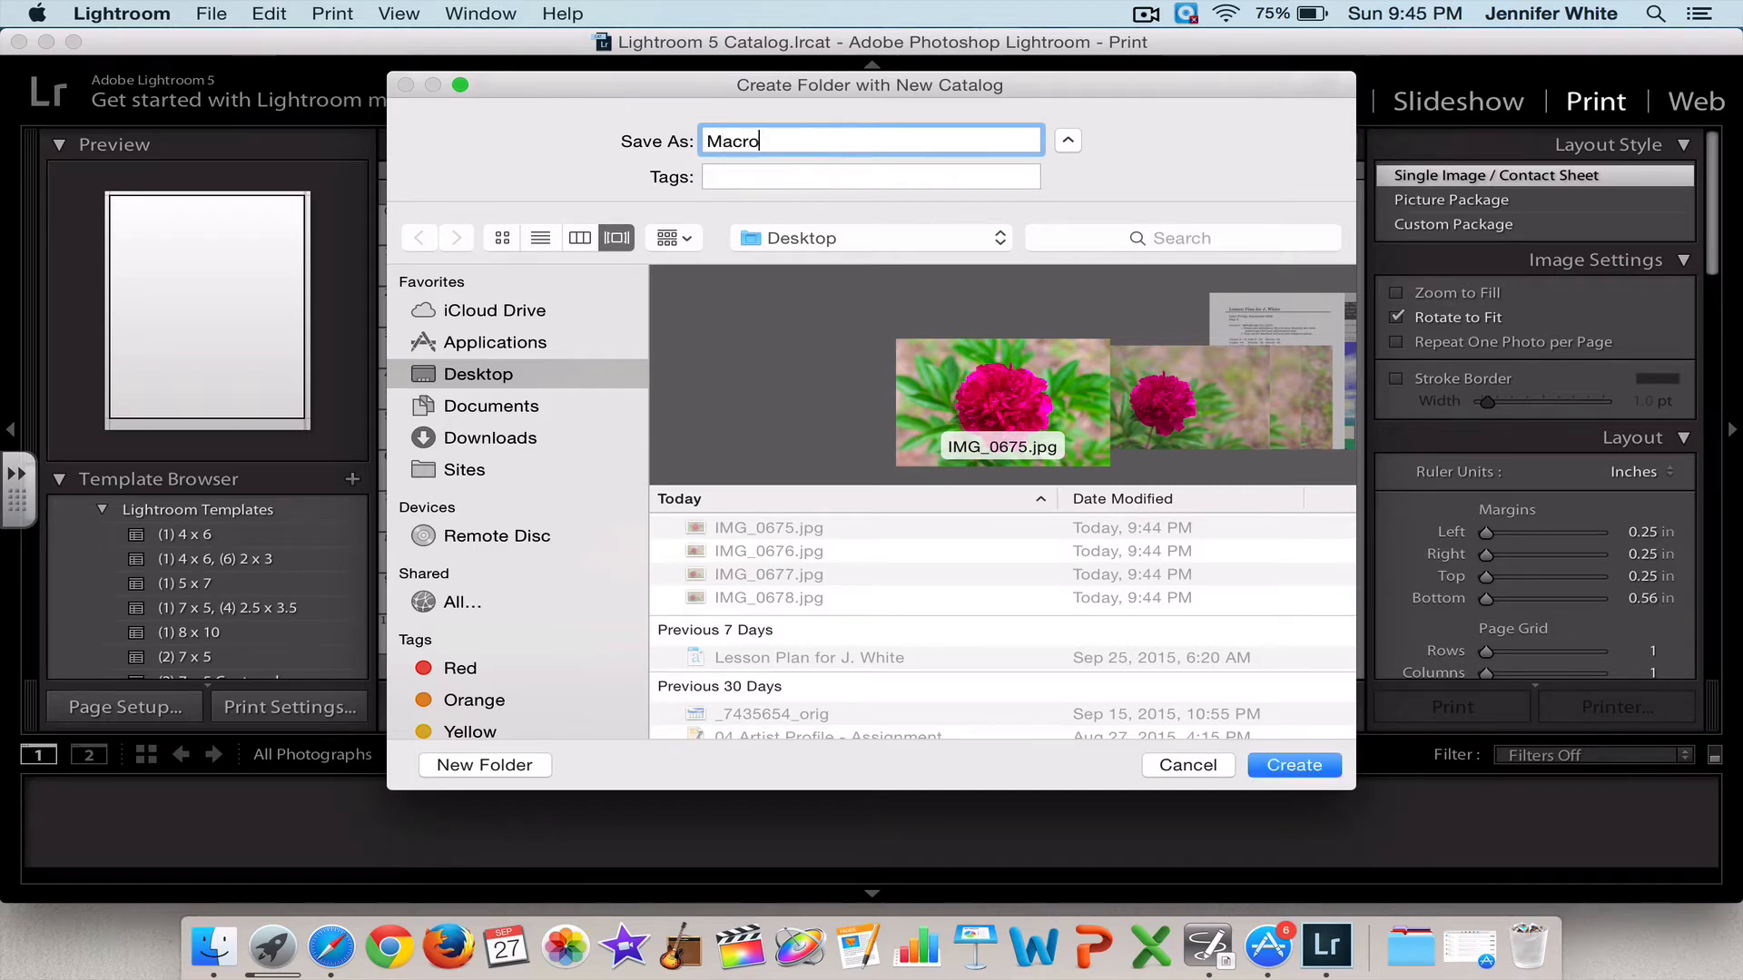
pyautogui.write(' Lens Example')
pyautogui.click(1283, 765)
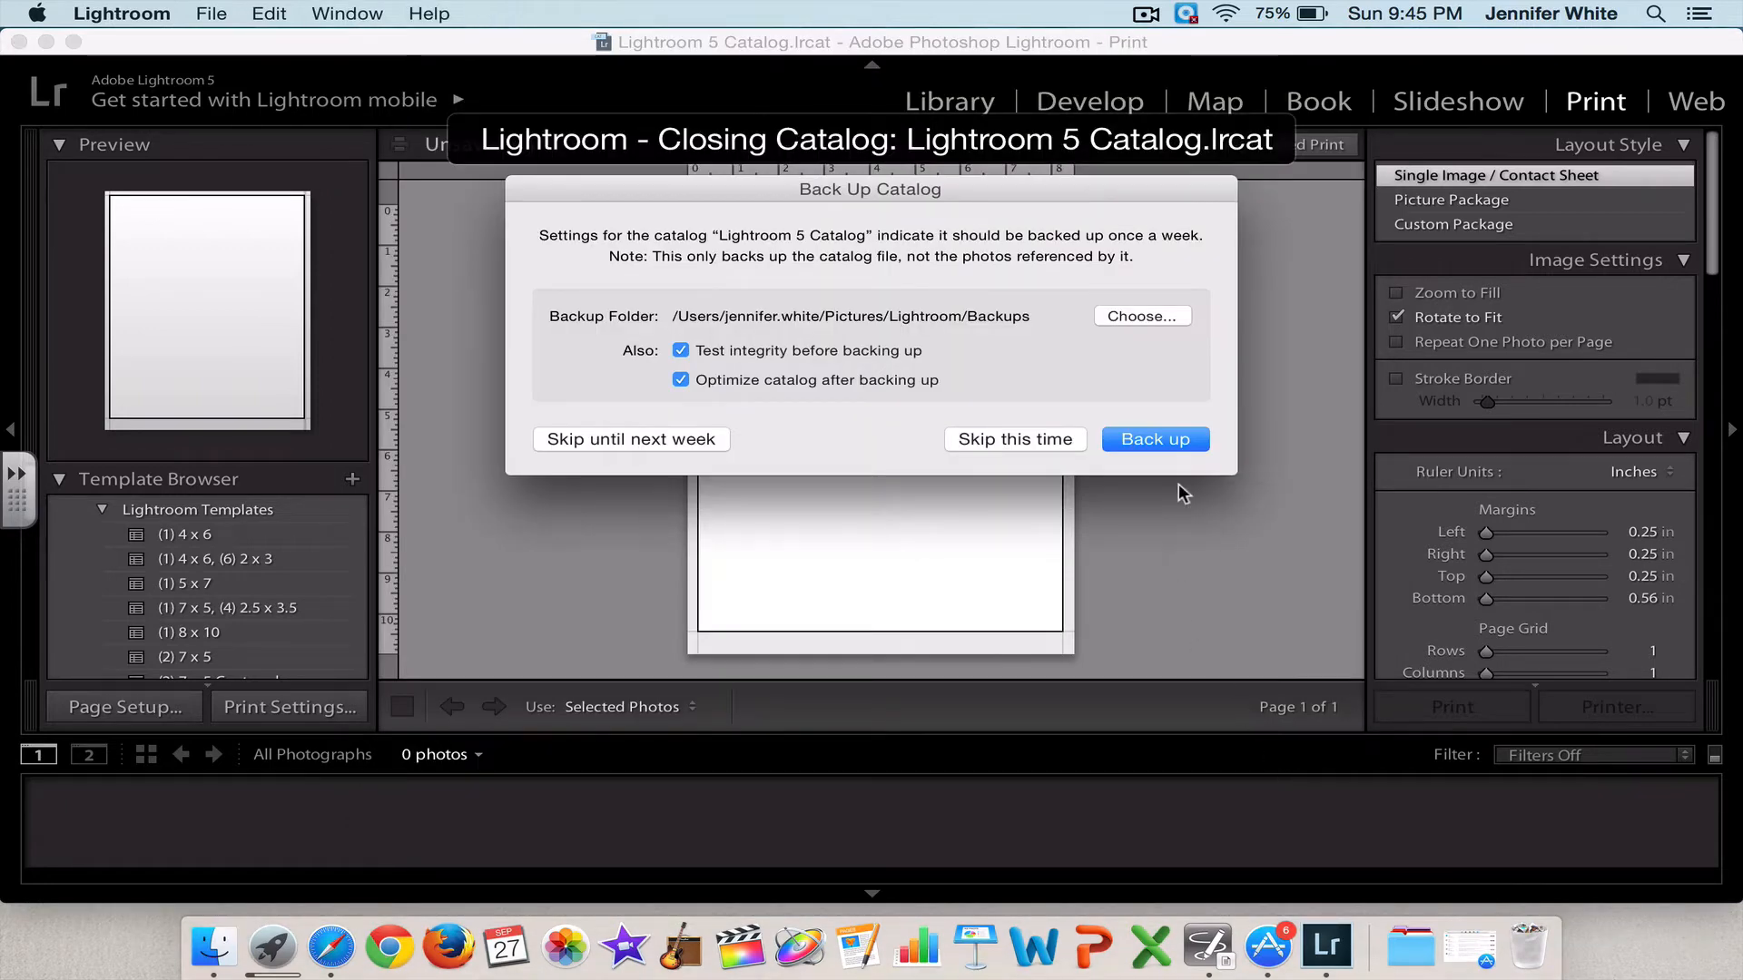
pyautogui.click(1021, 439)
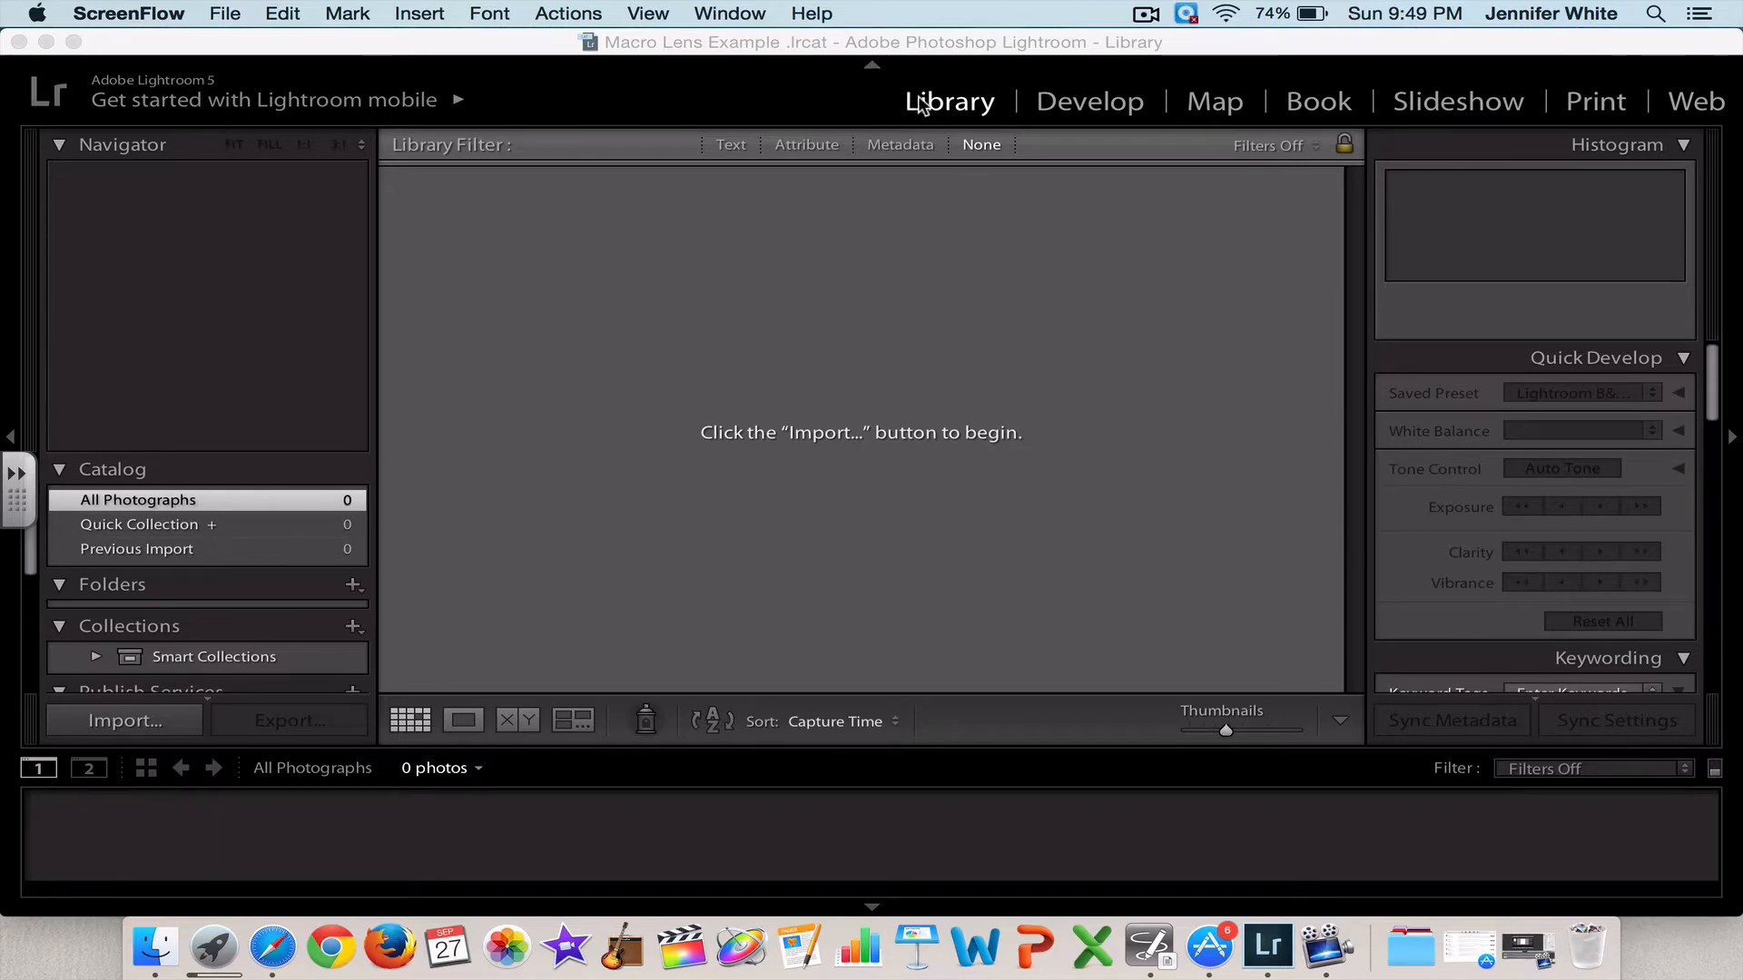
pyautogui.click(87, 720)
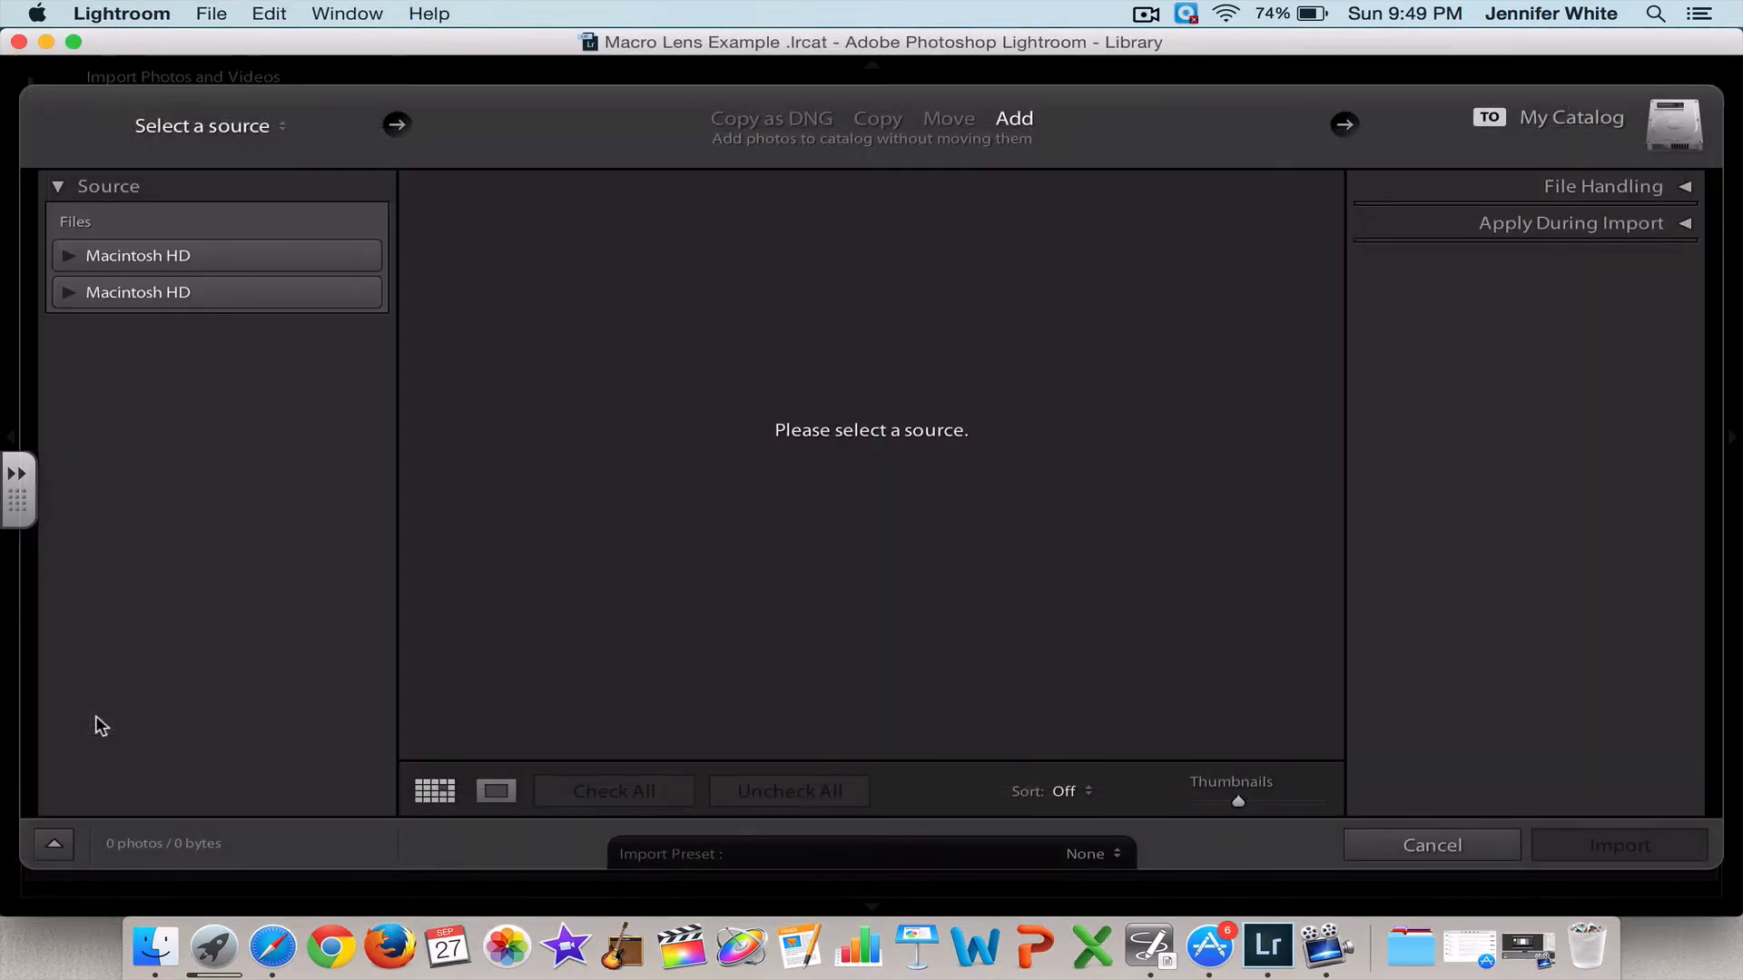
pyautogui.click(69, 256)
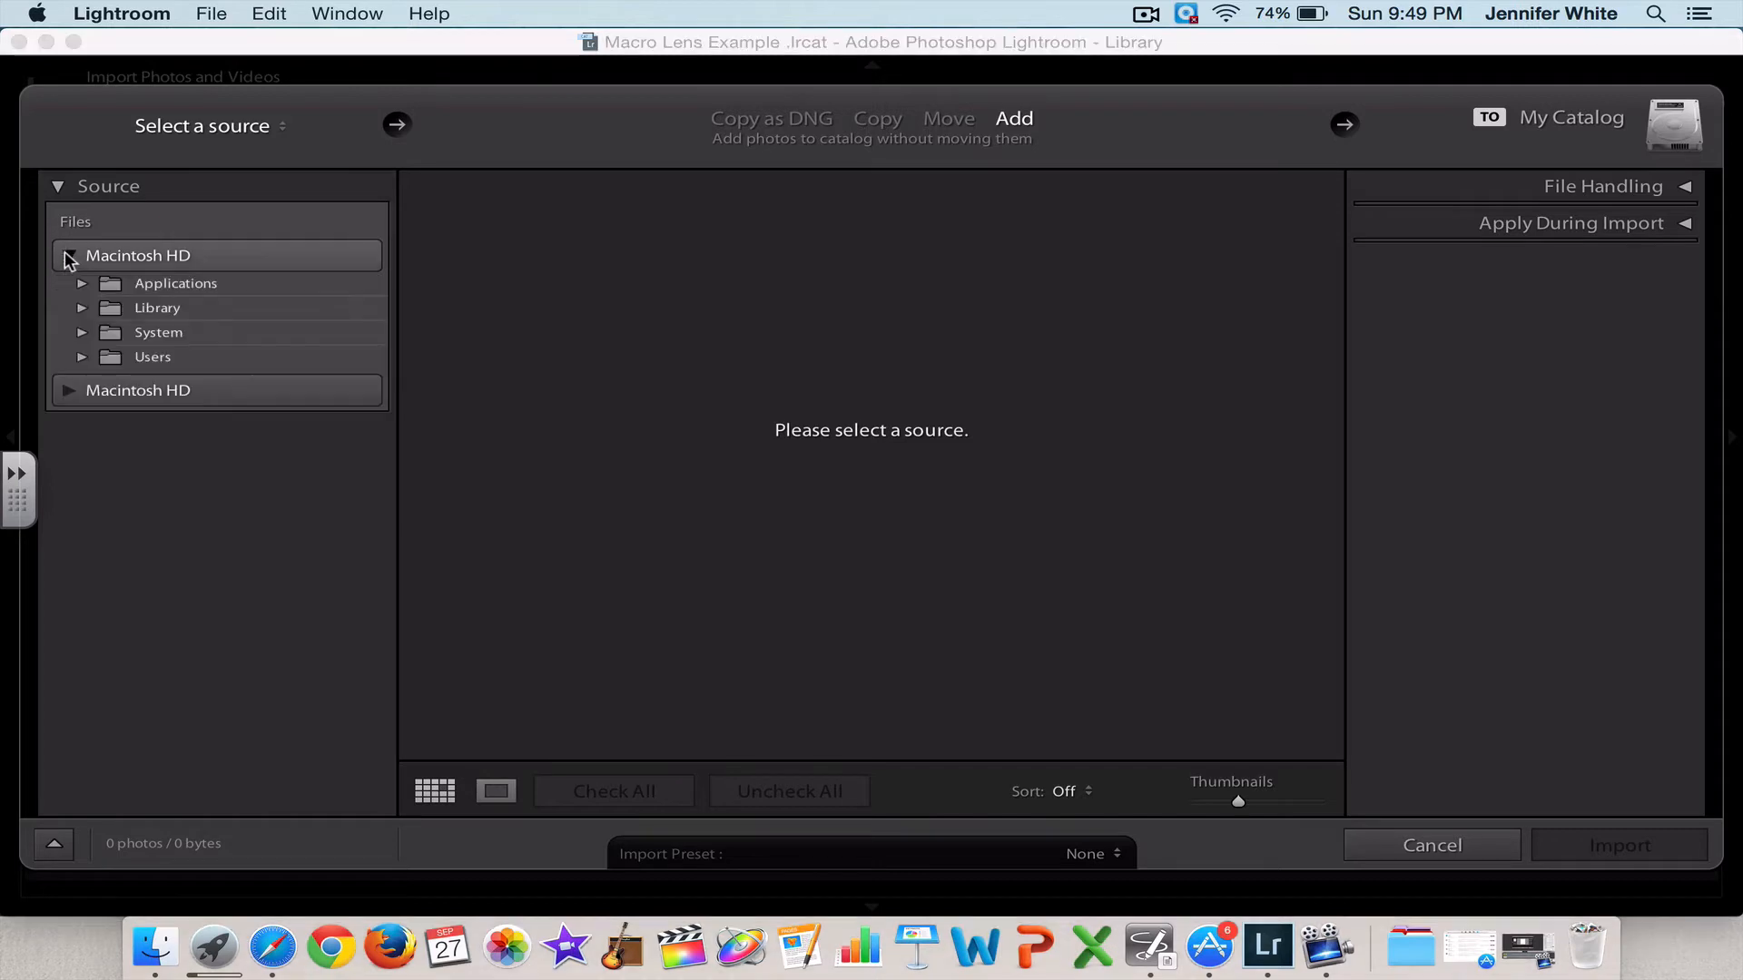
pyautogui.click(69, 392)
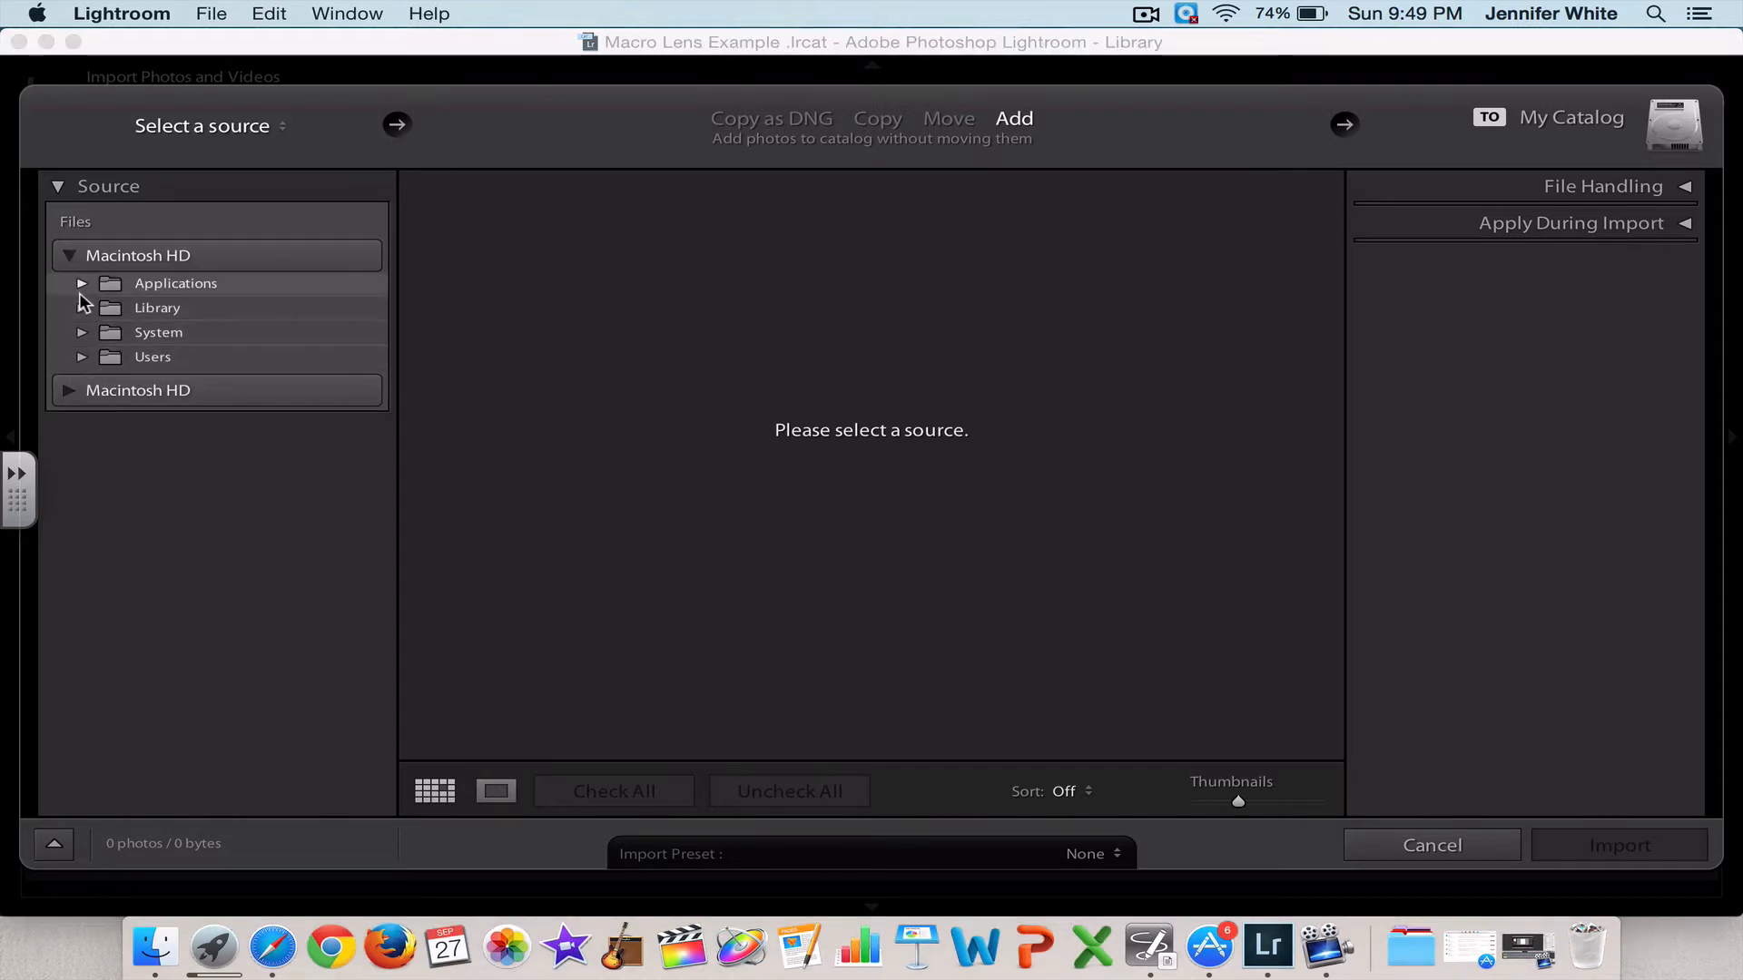
pyautogui.click(83, 358)
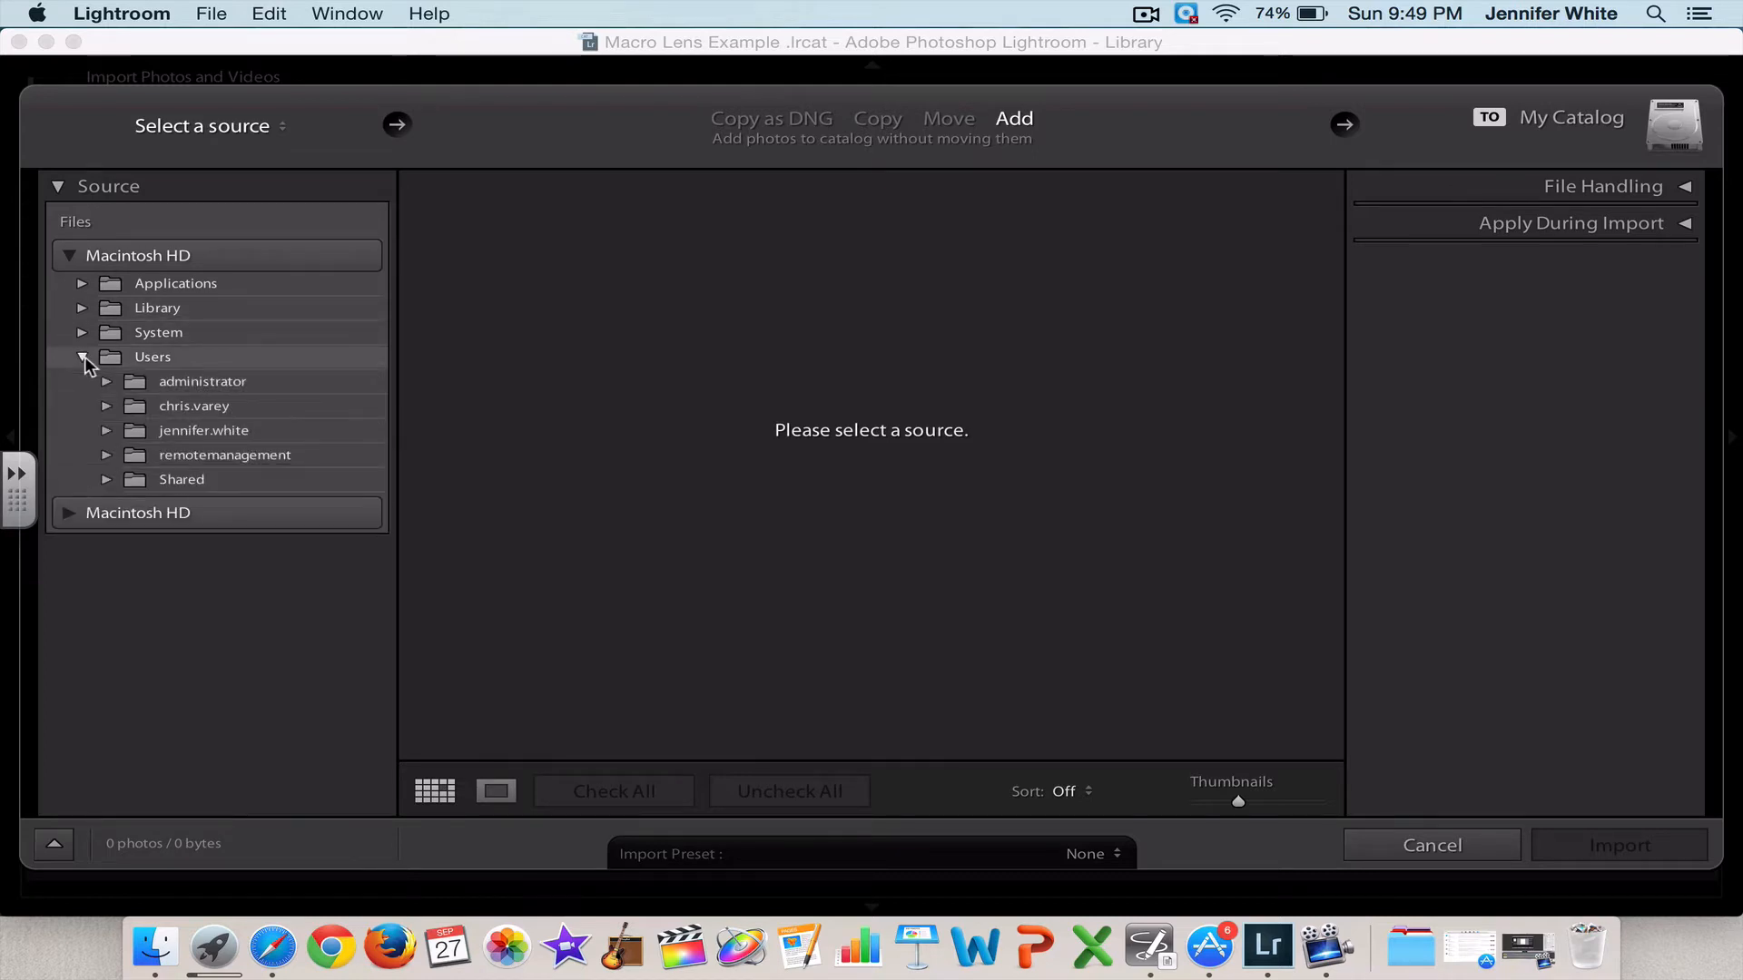
pyautogui.click(106, 430)
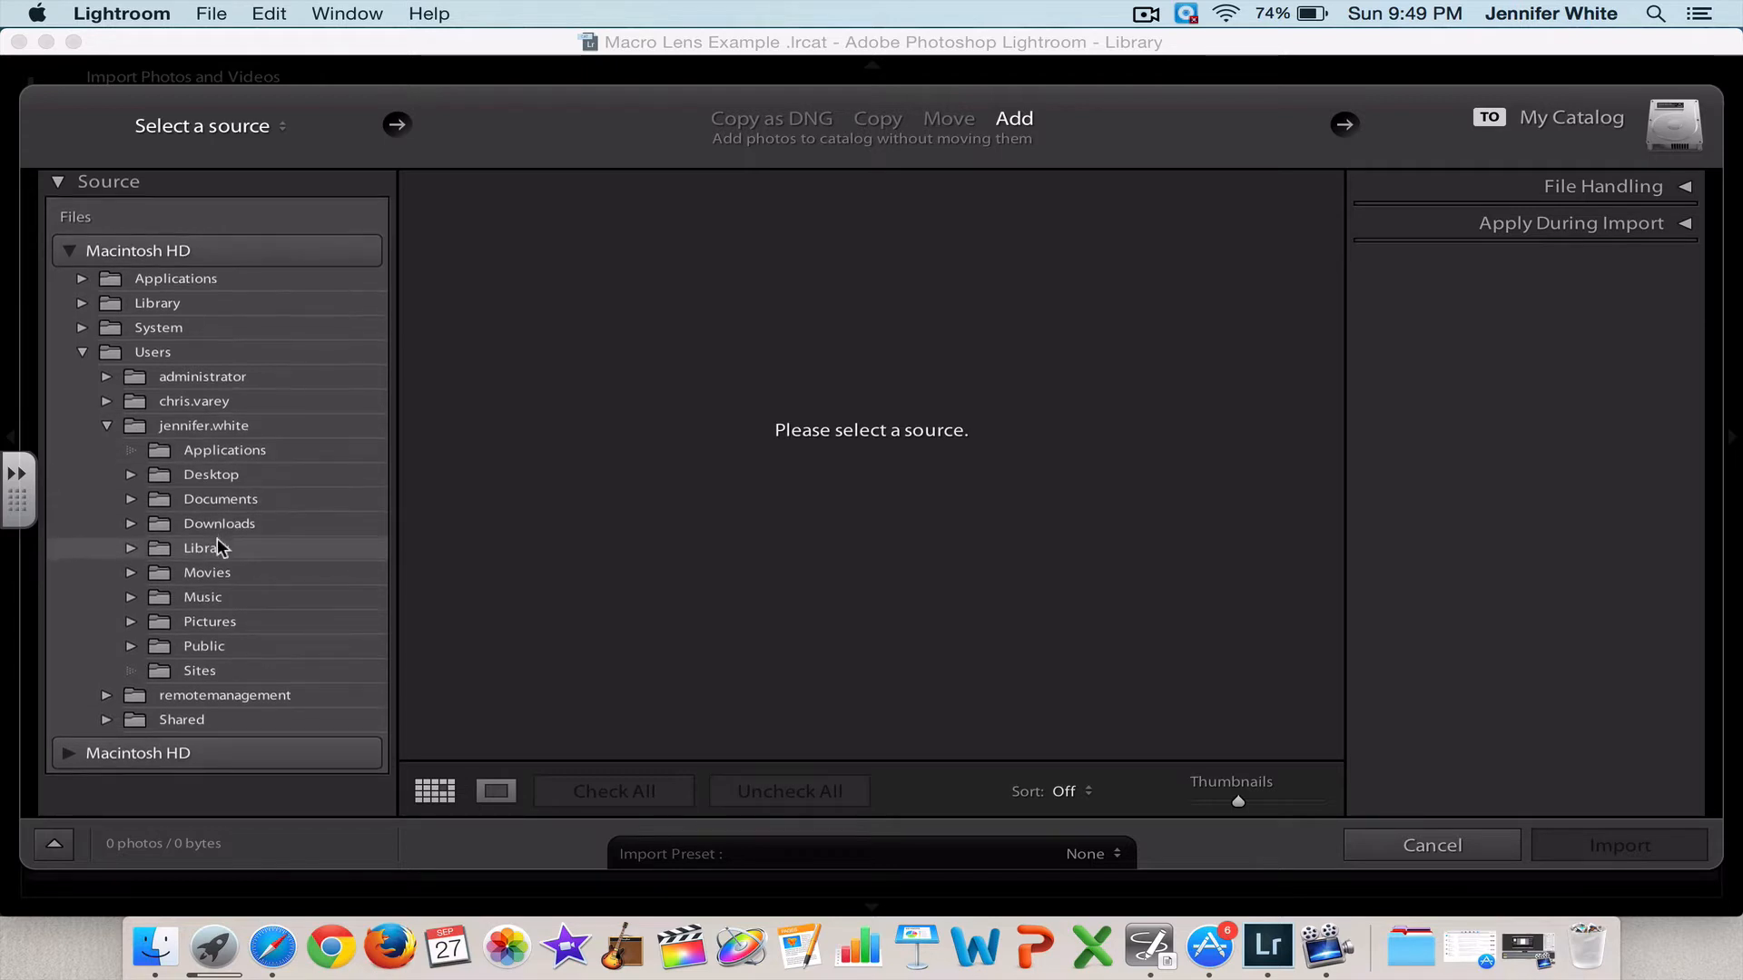
pyautogui.click(130, 481)
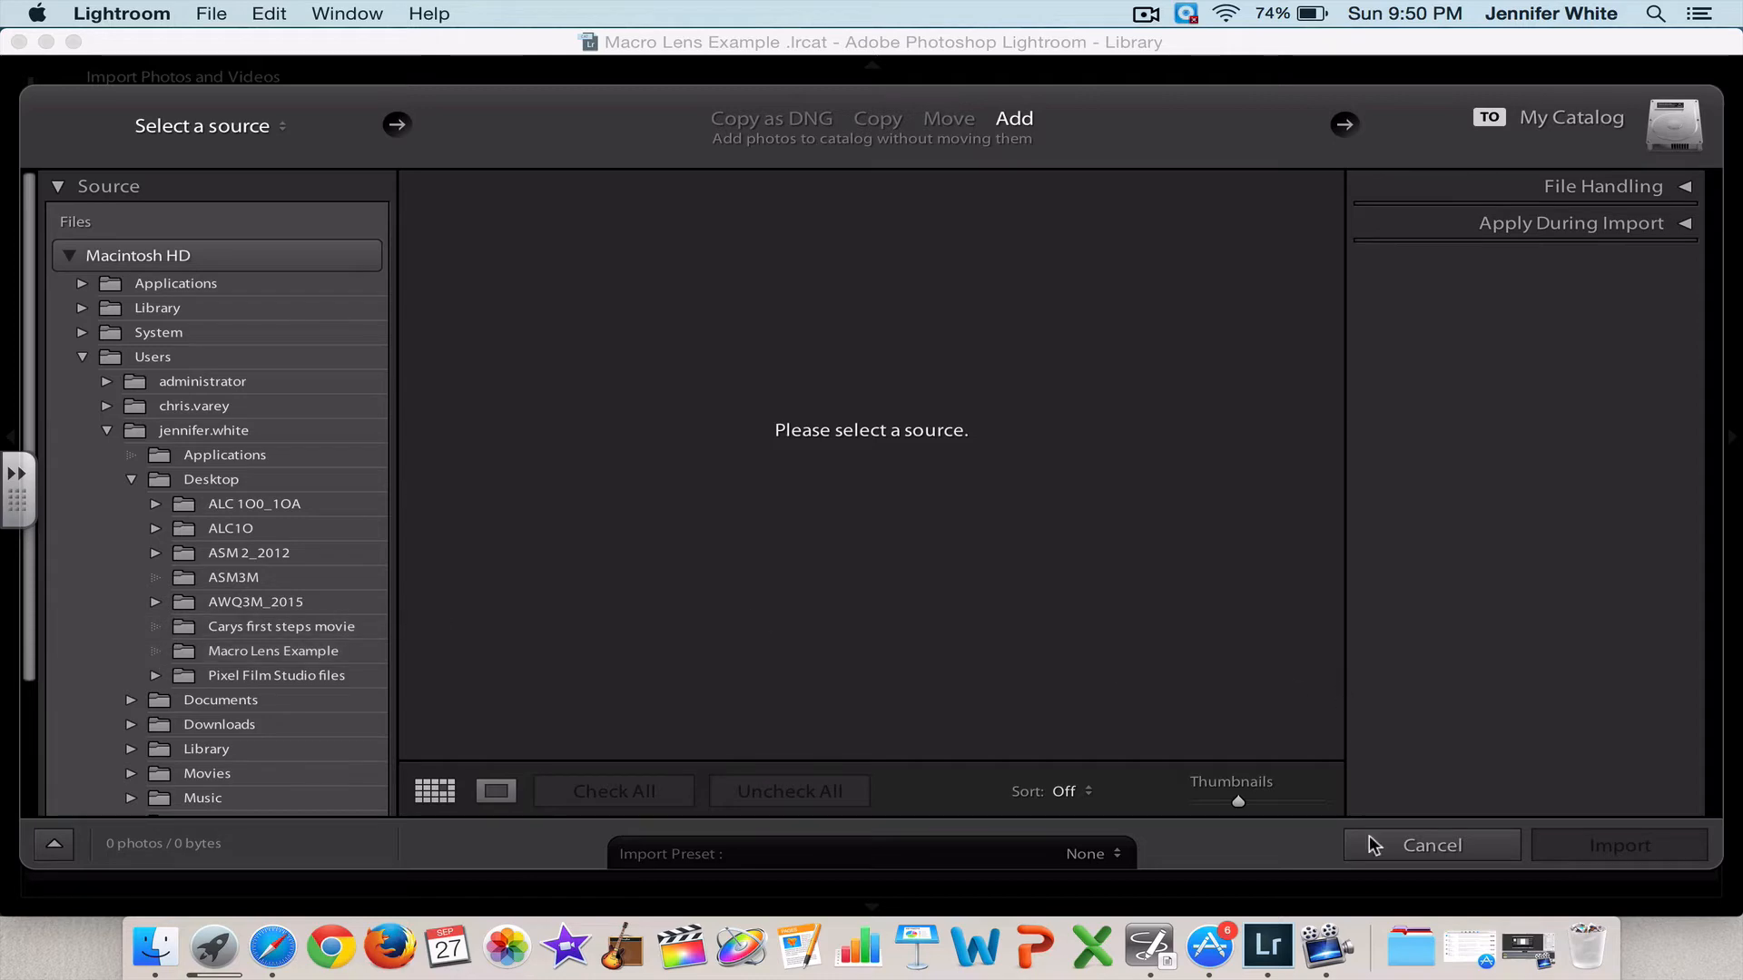
pyautogui.click(1403, 848)
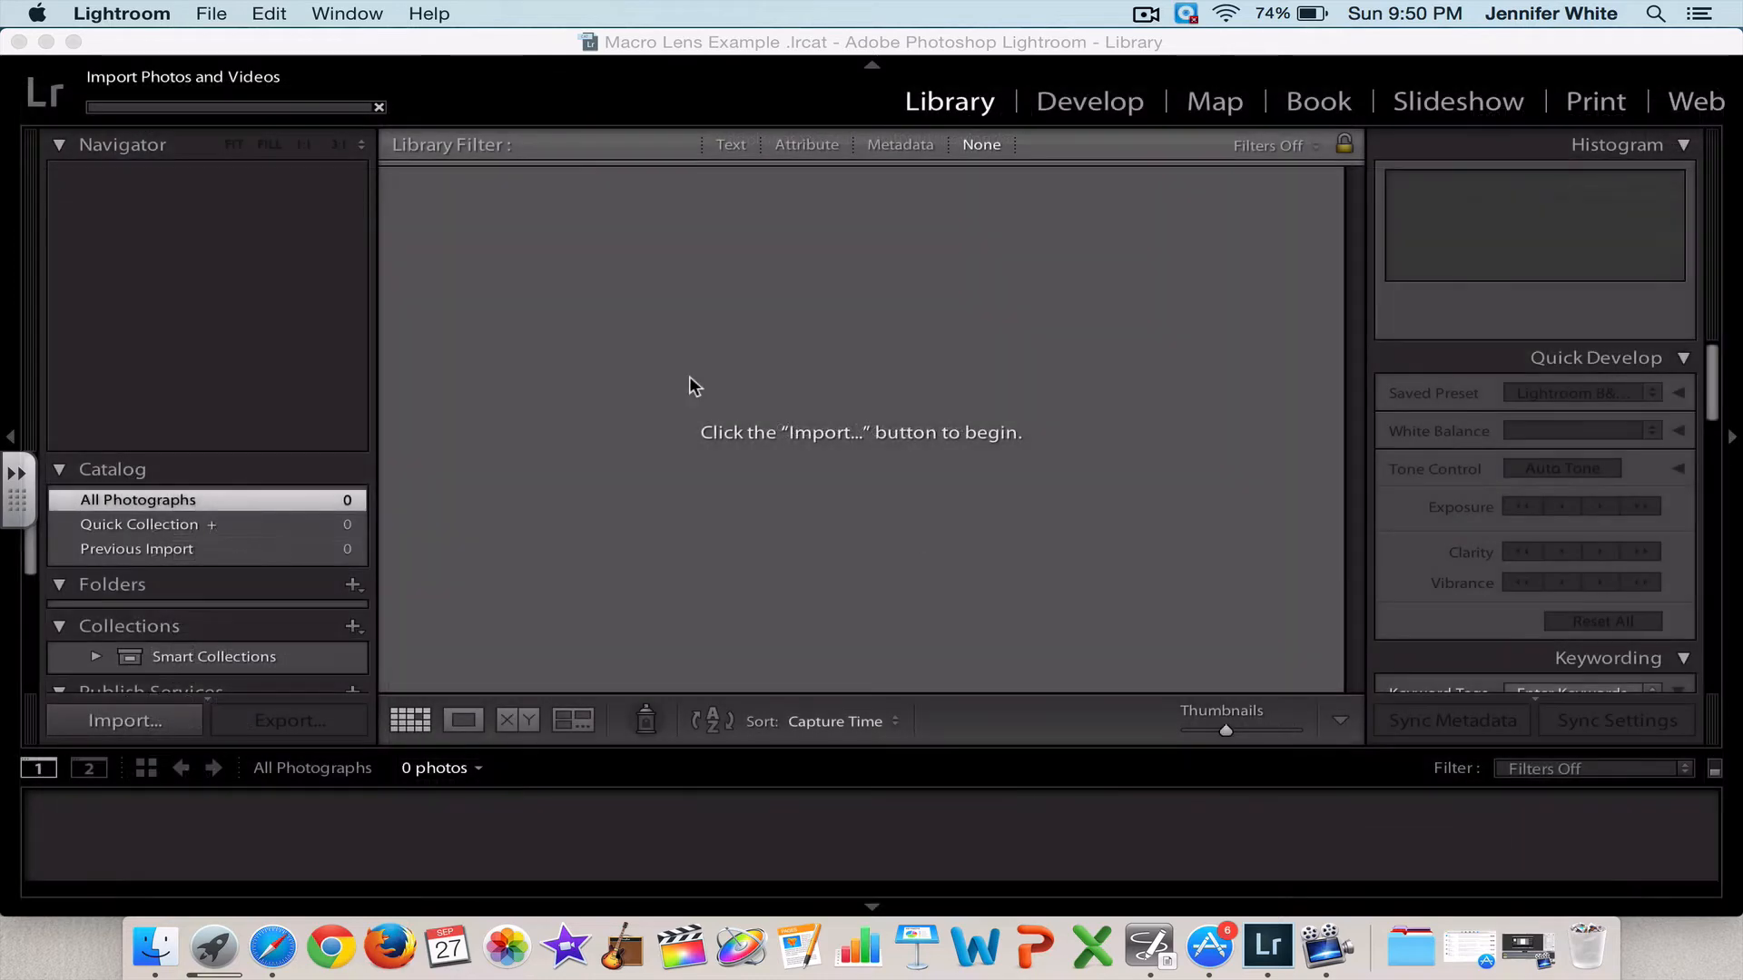
# - Minimize Lightroom and move IMG_0675.jpg through IMG_0678.jpg from the Desktop into the Macro Lens Example folder
pyautogui.click(46, 42)
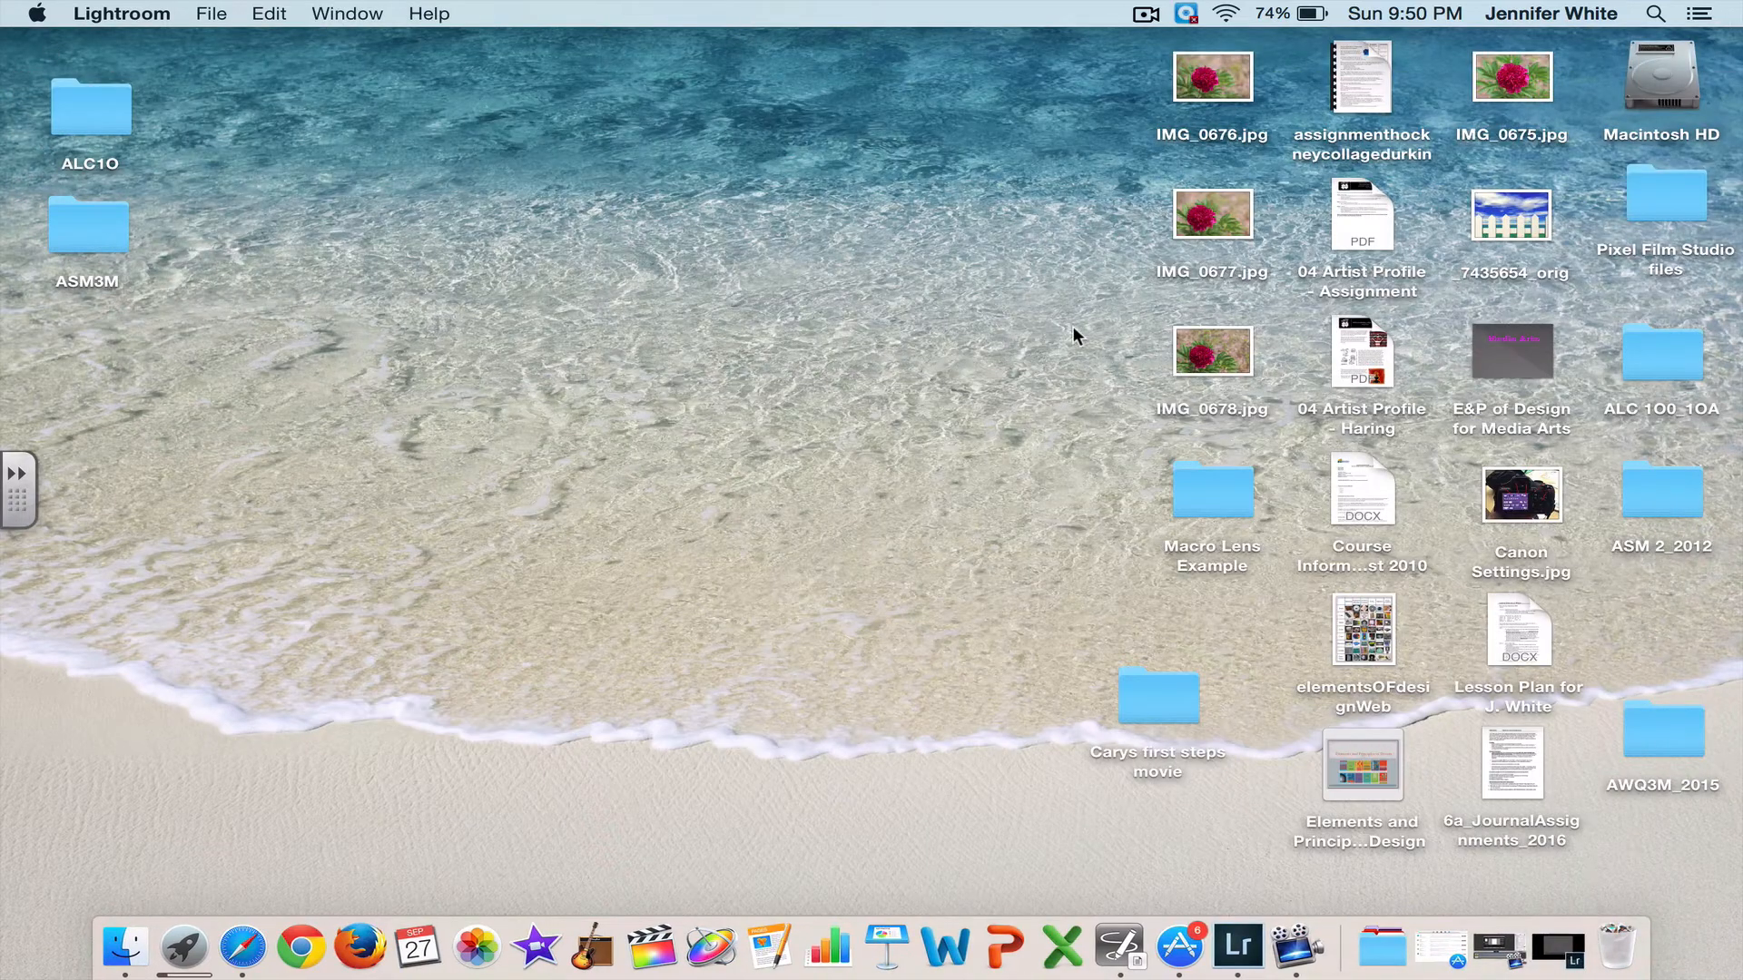
pyautogui.click(1216, 354)
pyautogui.keyDown('super'); pyautogui.click(1206, 220); pyautogui.keyUp('super')
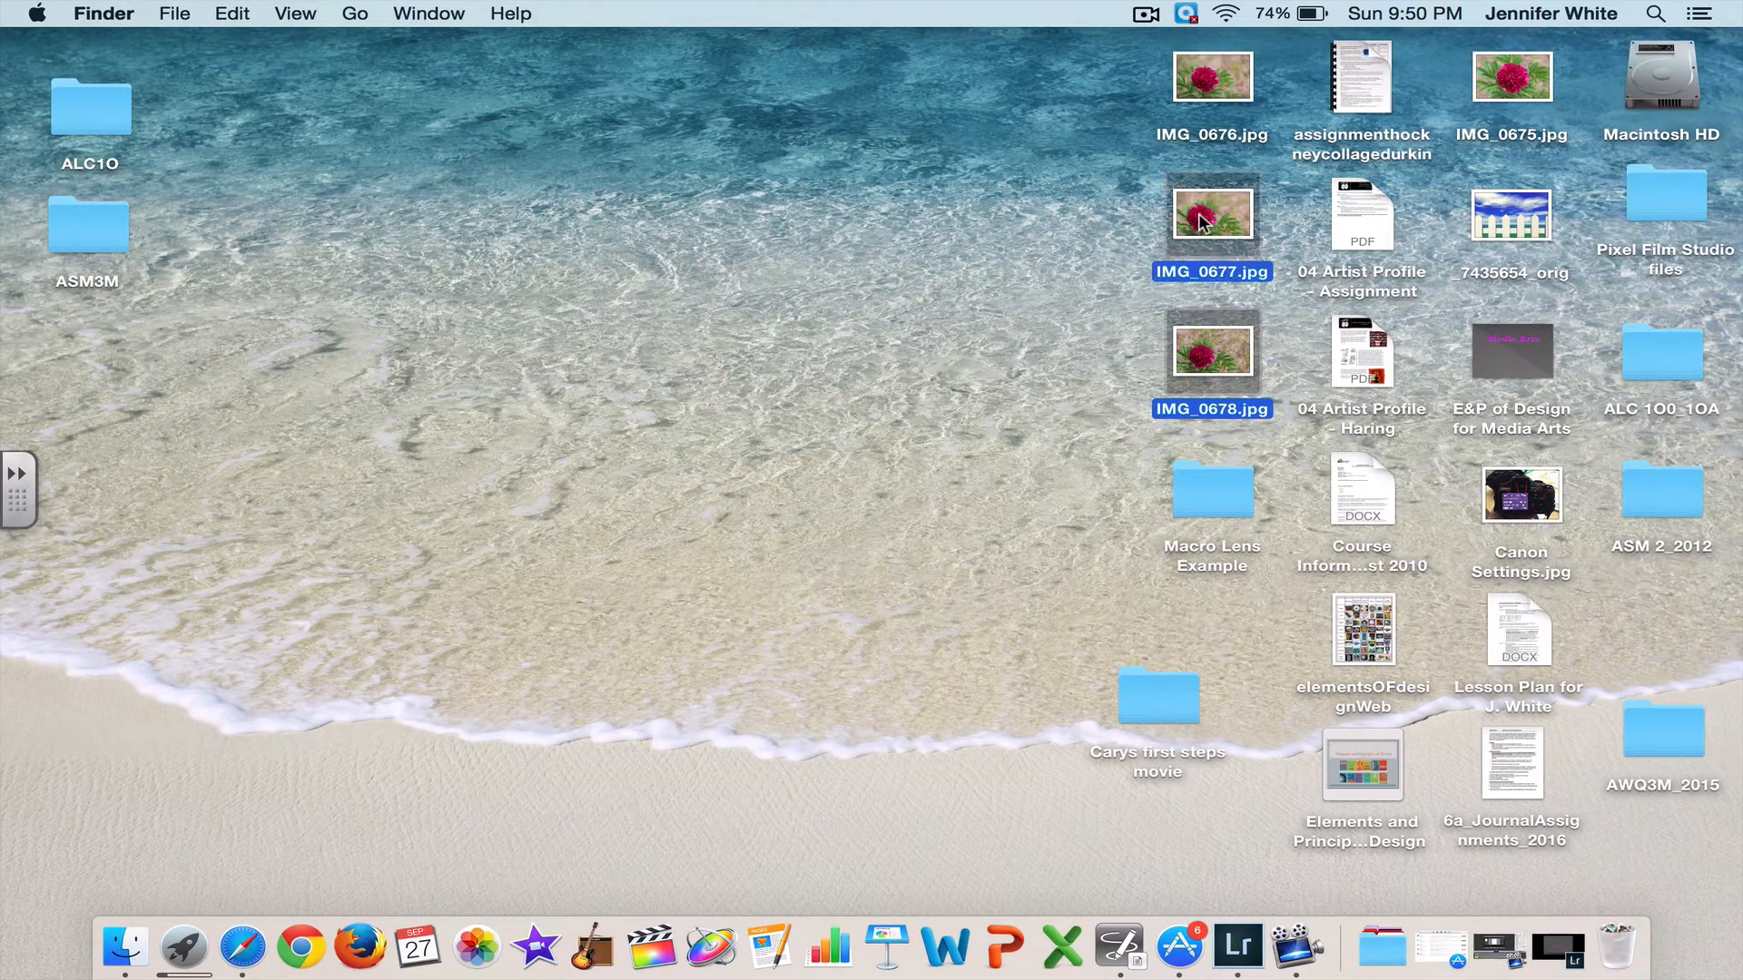
pyautogui.keyDown('super'); pyautogui.click(1216, 98); pyautogui.keyUp('super')
pyautogui.keyDown('super'); pyautogui.click(1525, 95); pyautogui.keyUp('super')
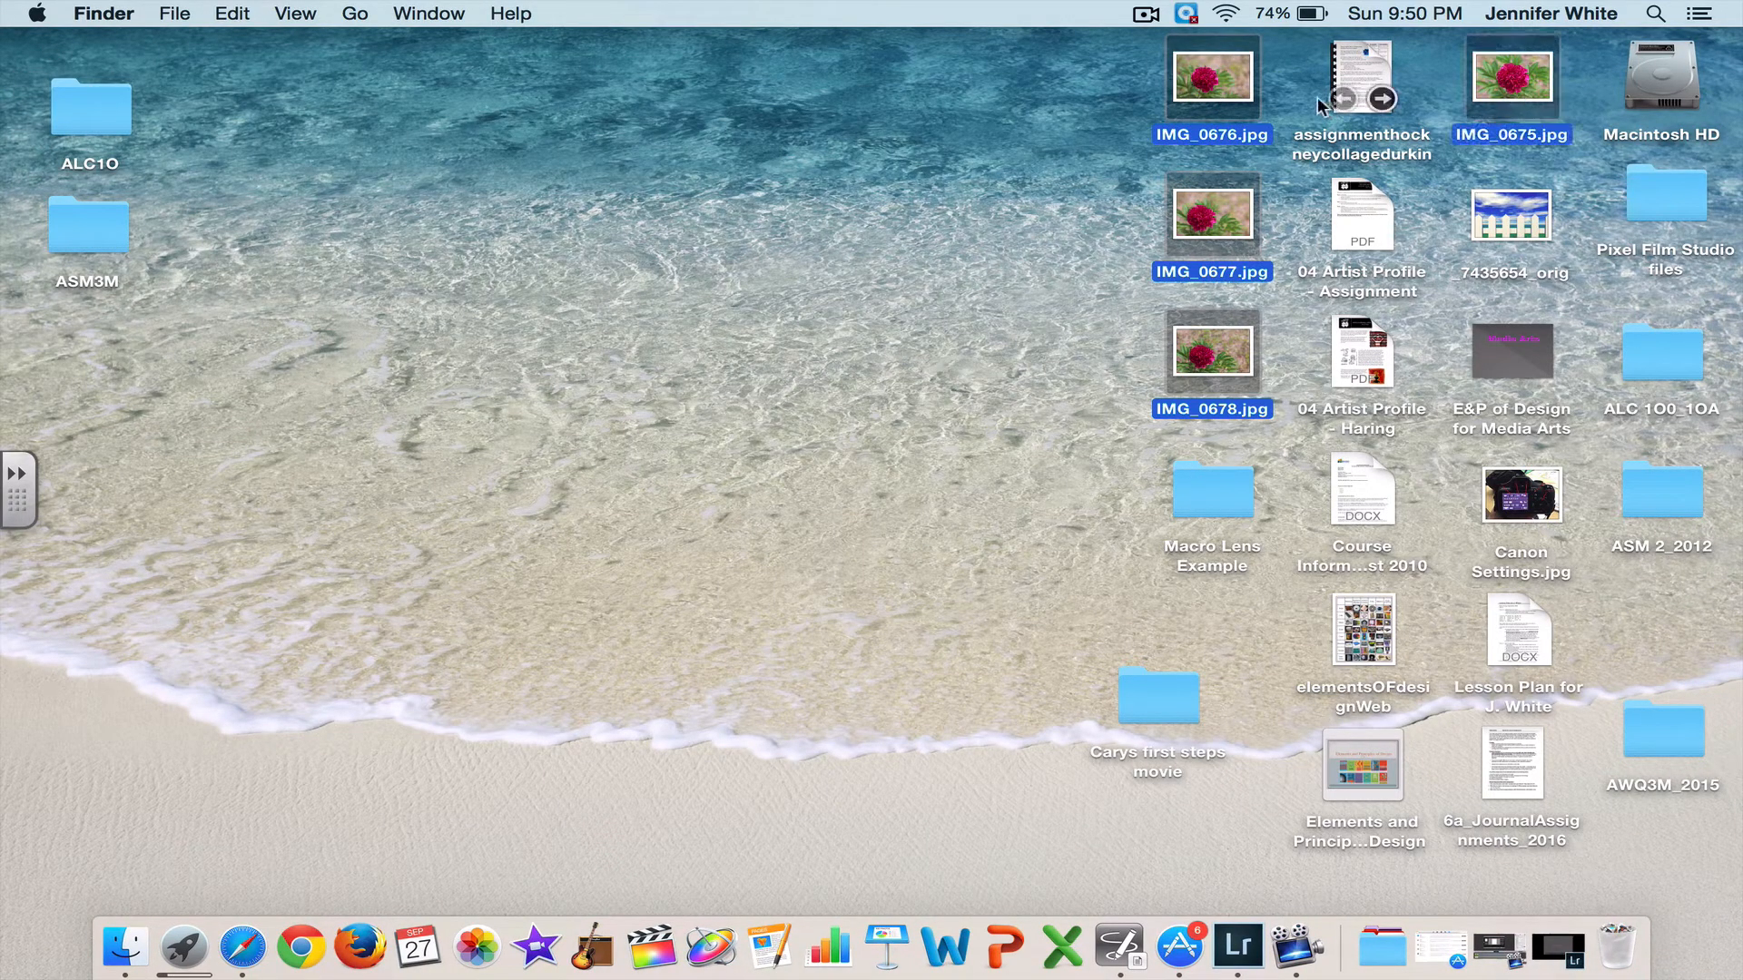
pyautogui.moveTo(1224, 85); pyautogui.dragTo(1227, 510)
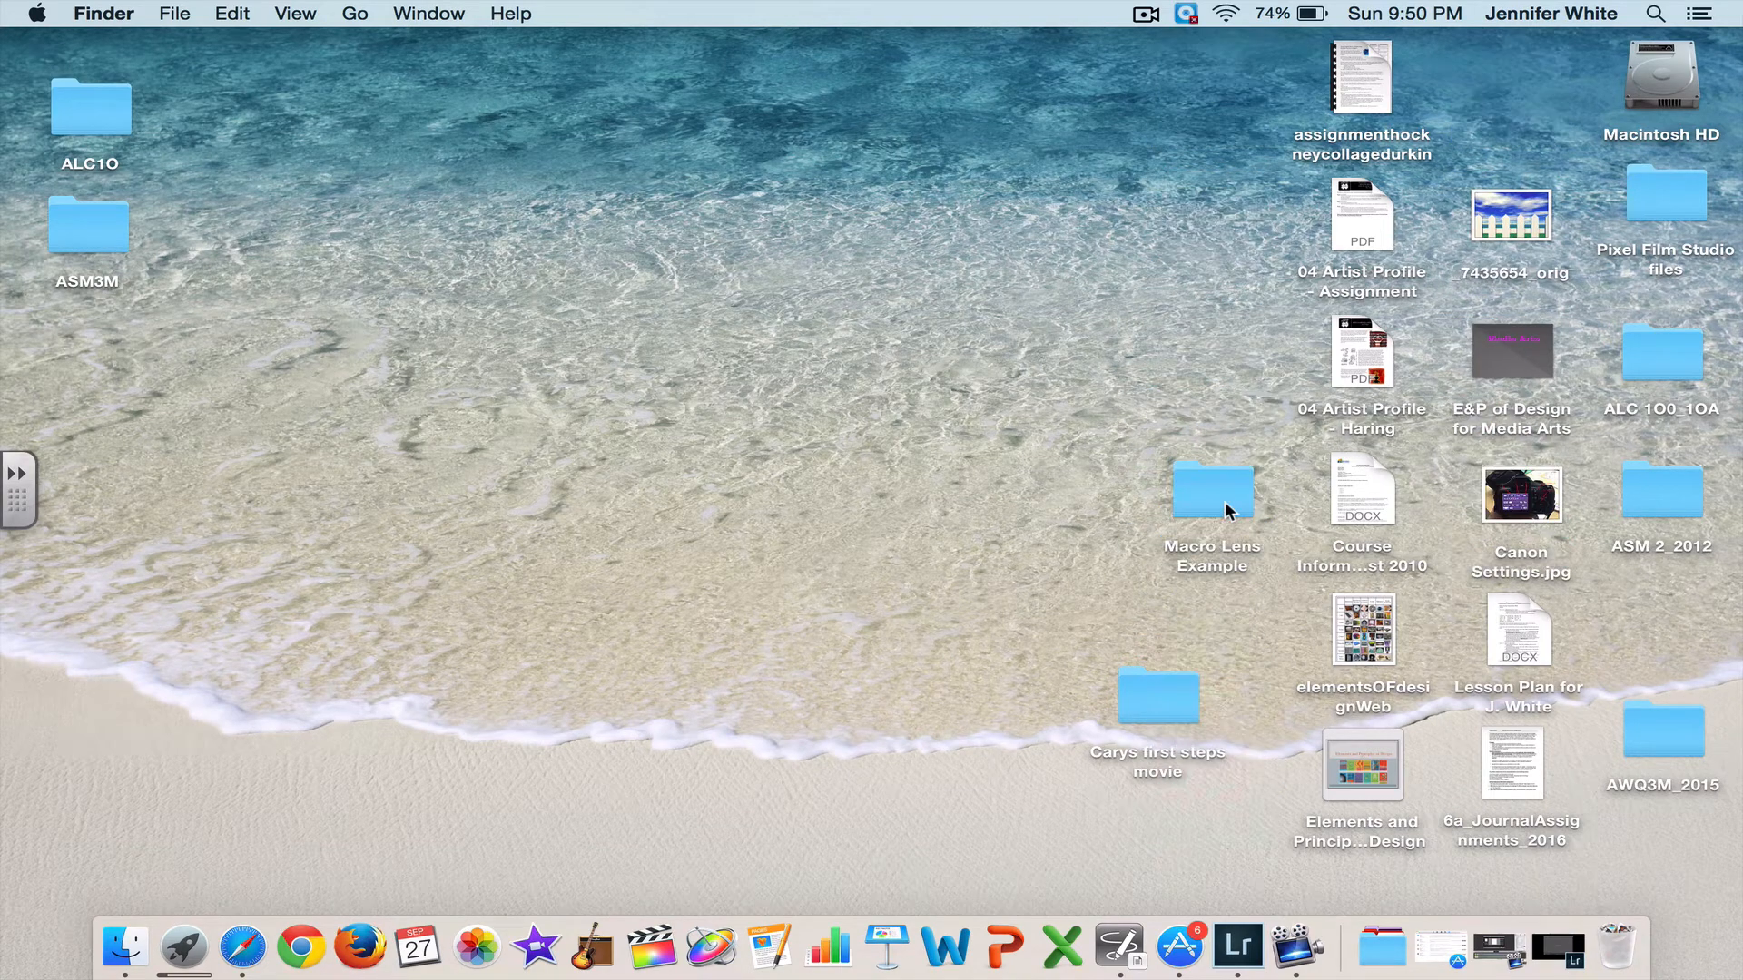
# - Return to Lightroom and import all four photos from the Desktop's Macro Lens Example folder, adding them without moving the files
pyautogui.click(1554, 944)
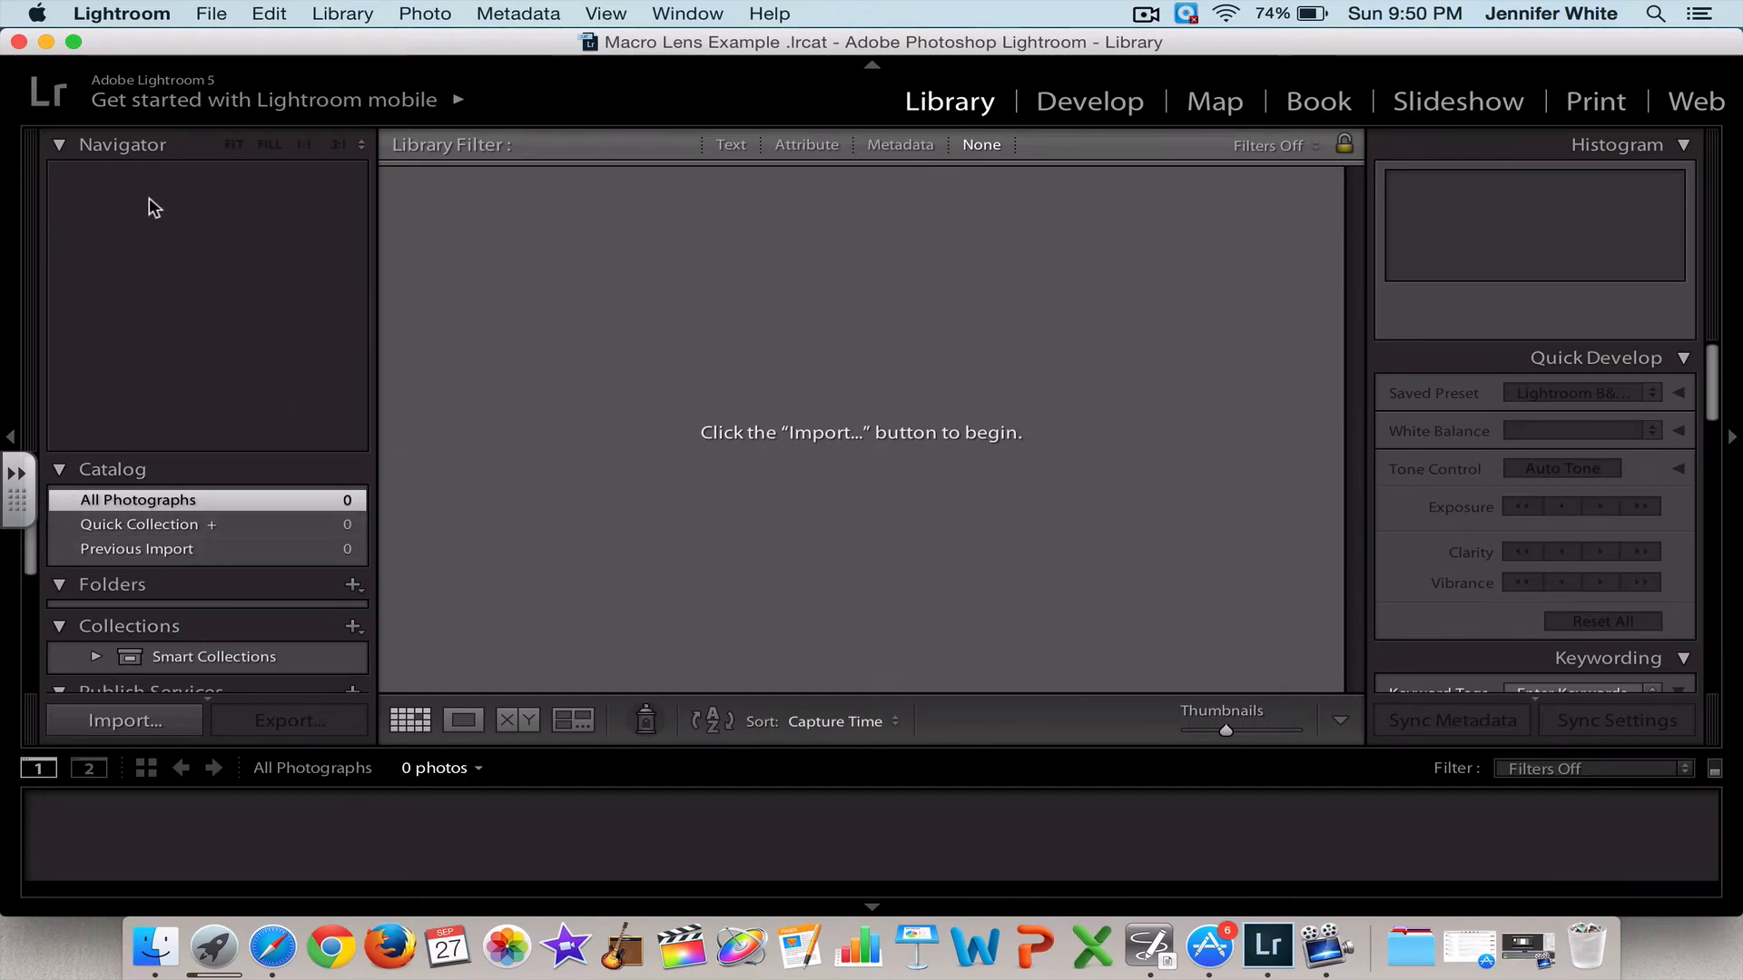
pyautogui.click(138, 727)
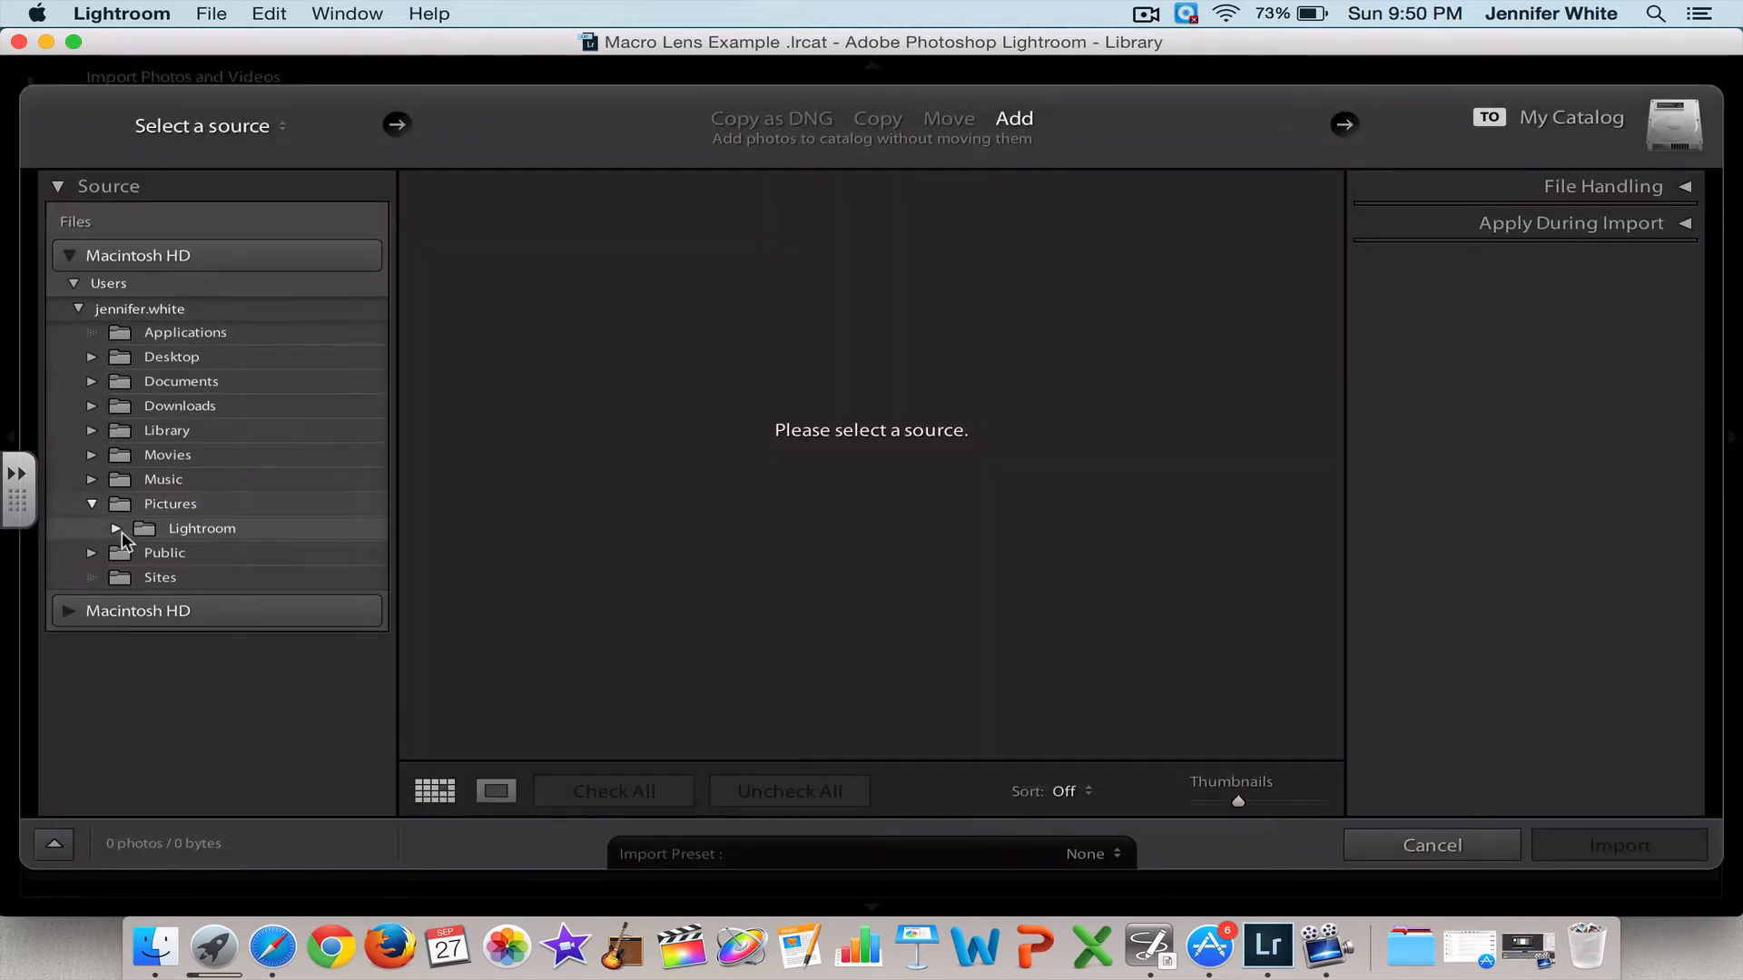
pyautogui.click(90, 357)
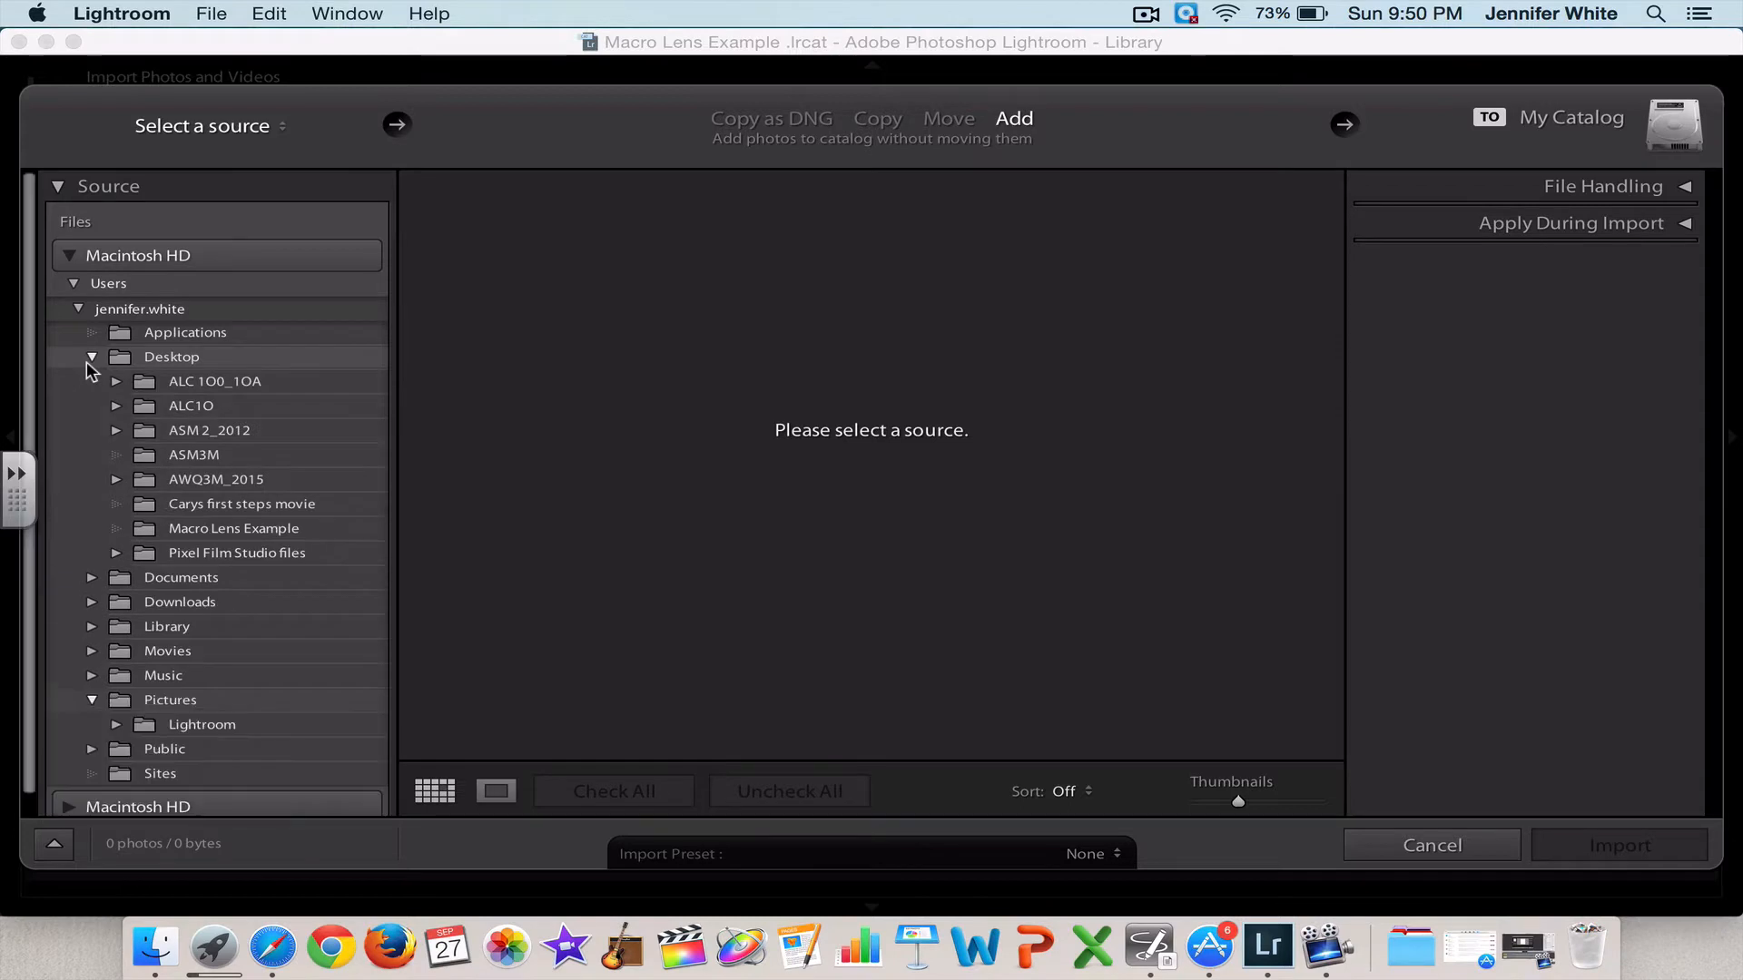
pyautogui.click(160, 530)
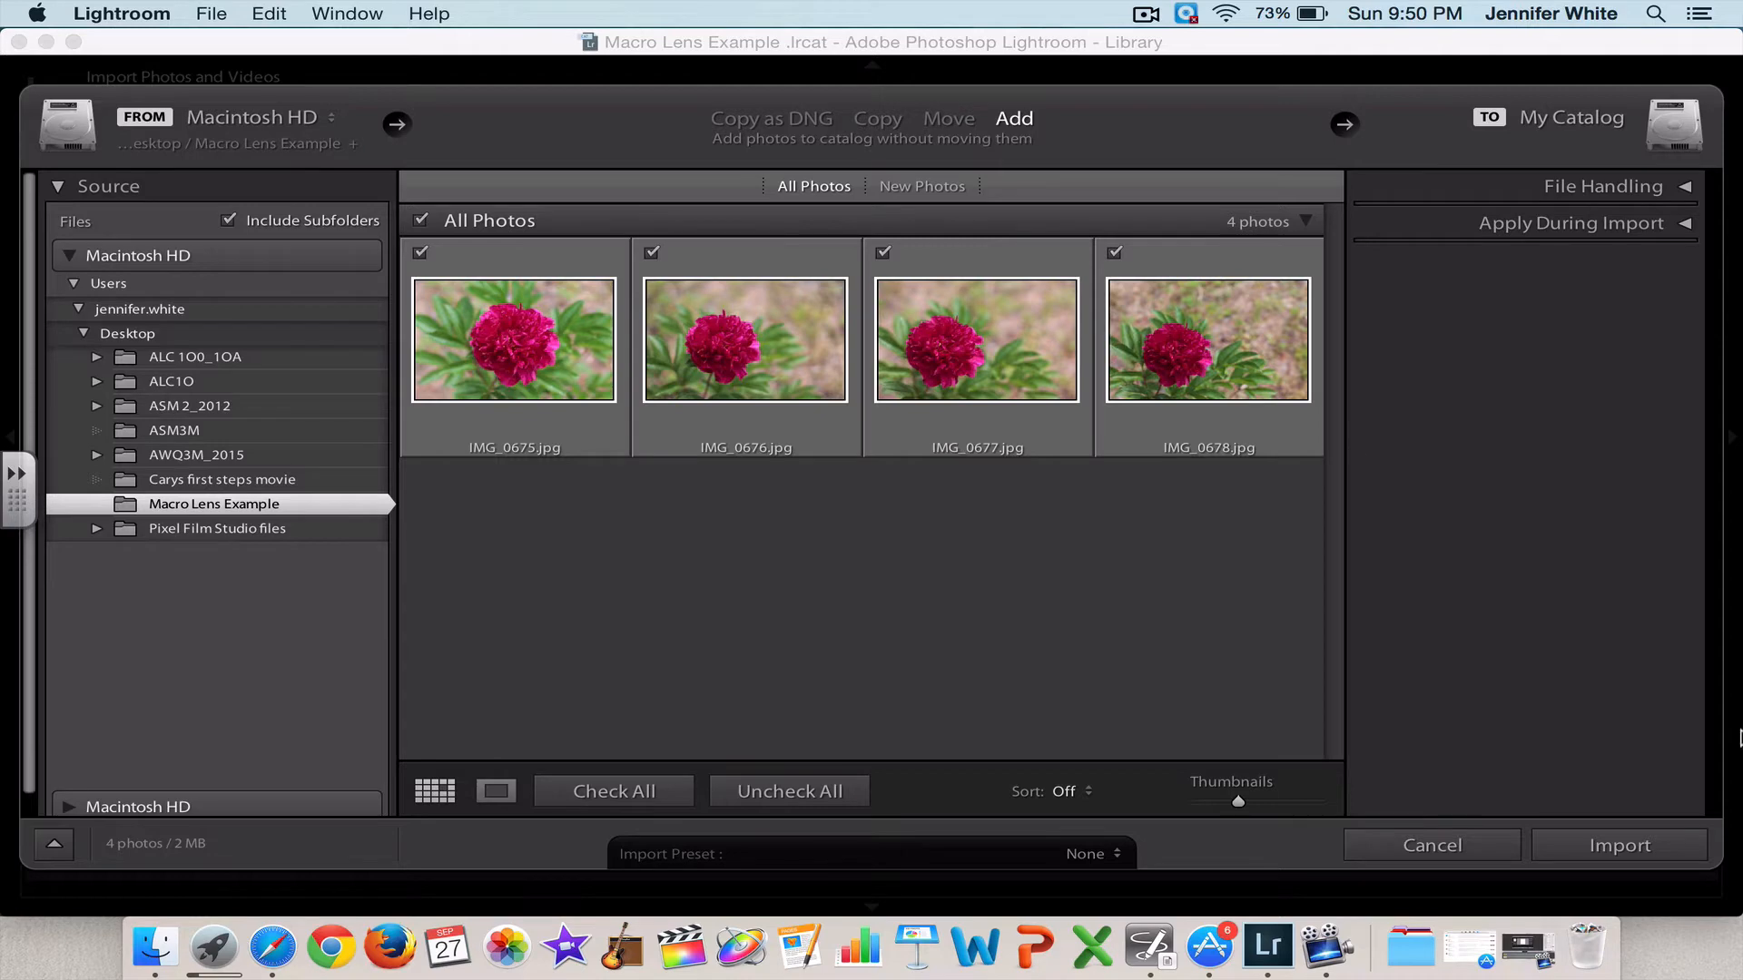
pyautogui.click(1609, 845)
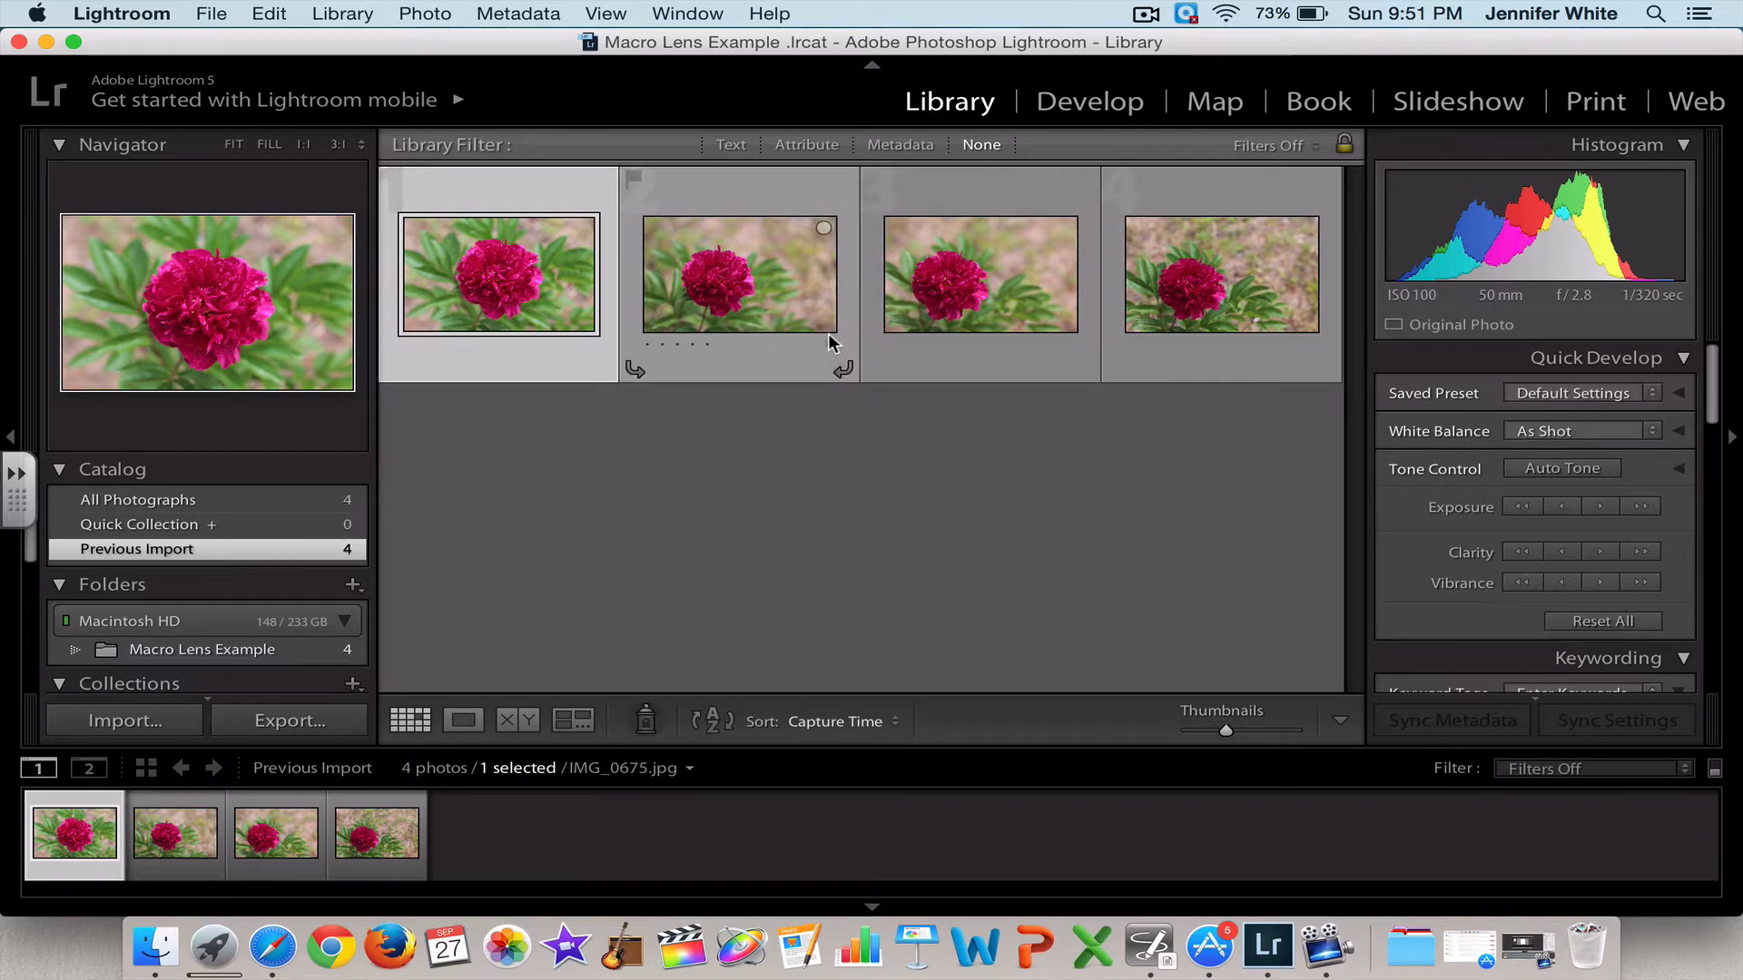
# - Open IMG_0675.jpg in the Develop module and examine the presets available under Lightroom General Presets
pyautogui.click(1079, 107)
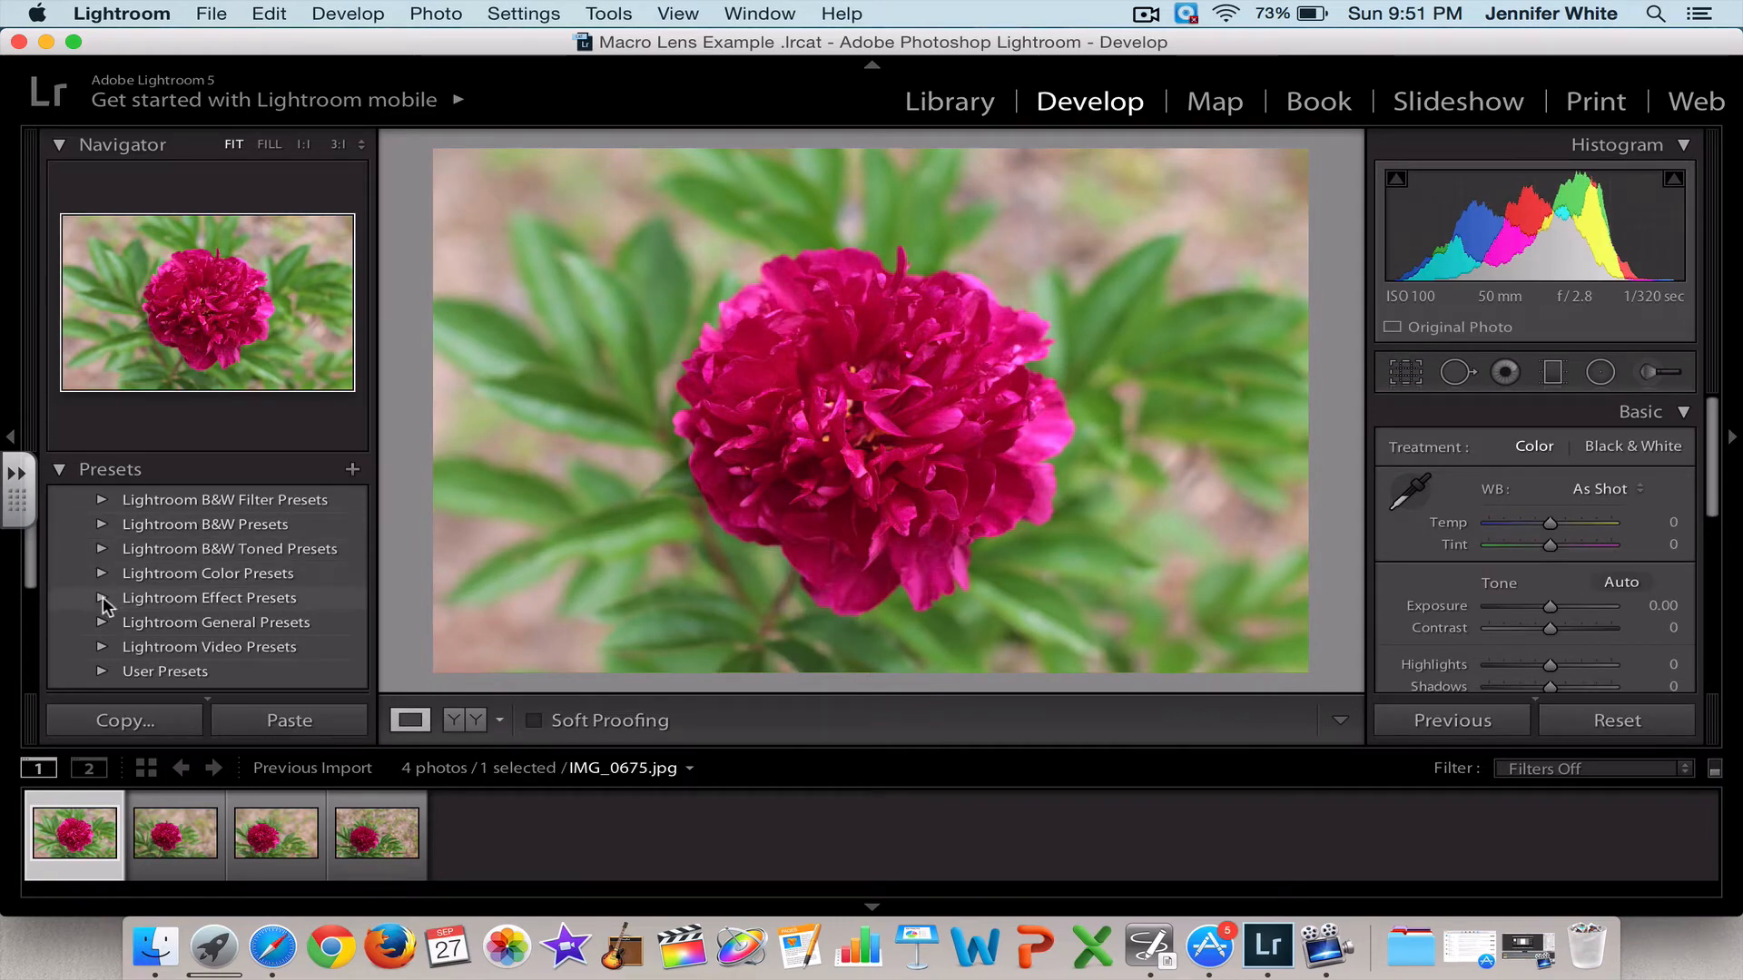
pyautogui.scroll(-1, 106, 608)
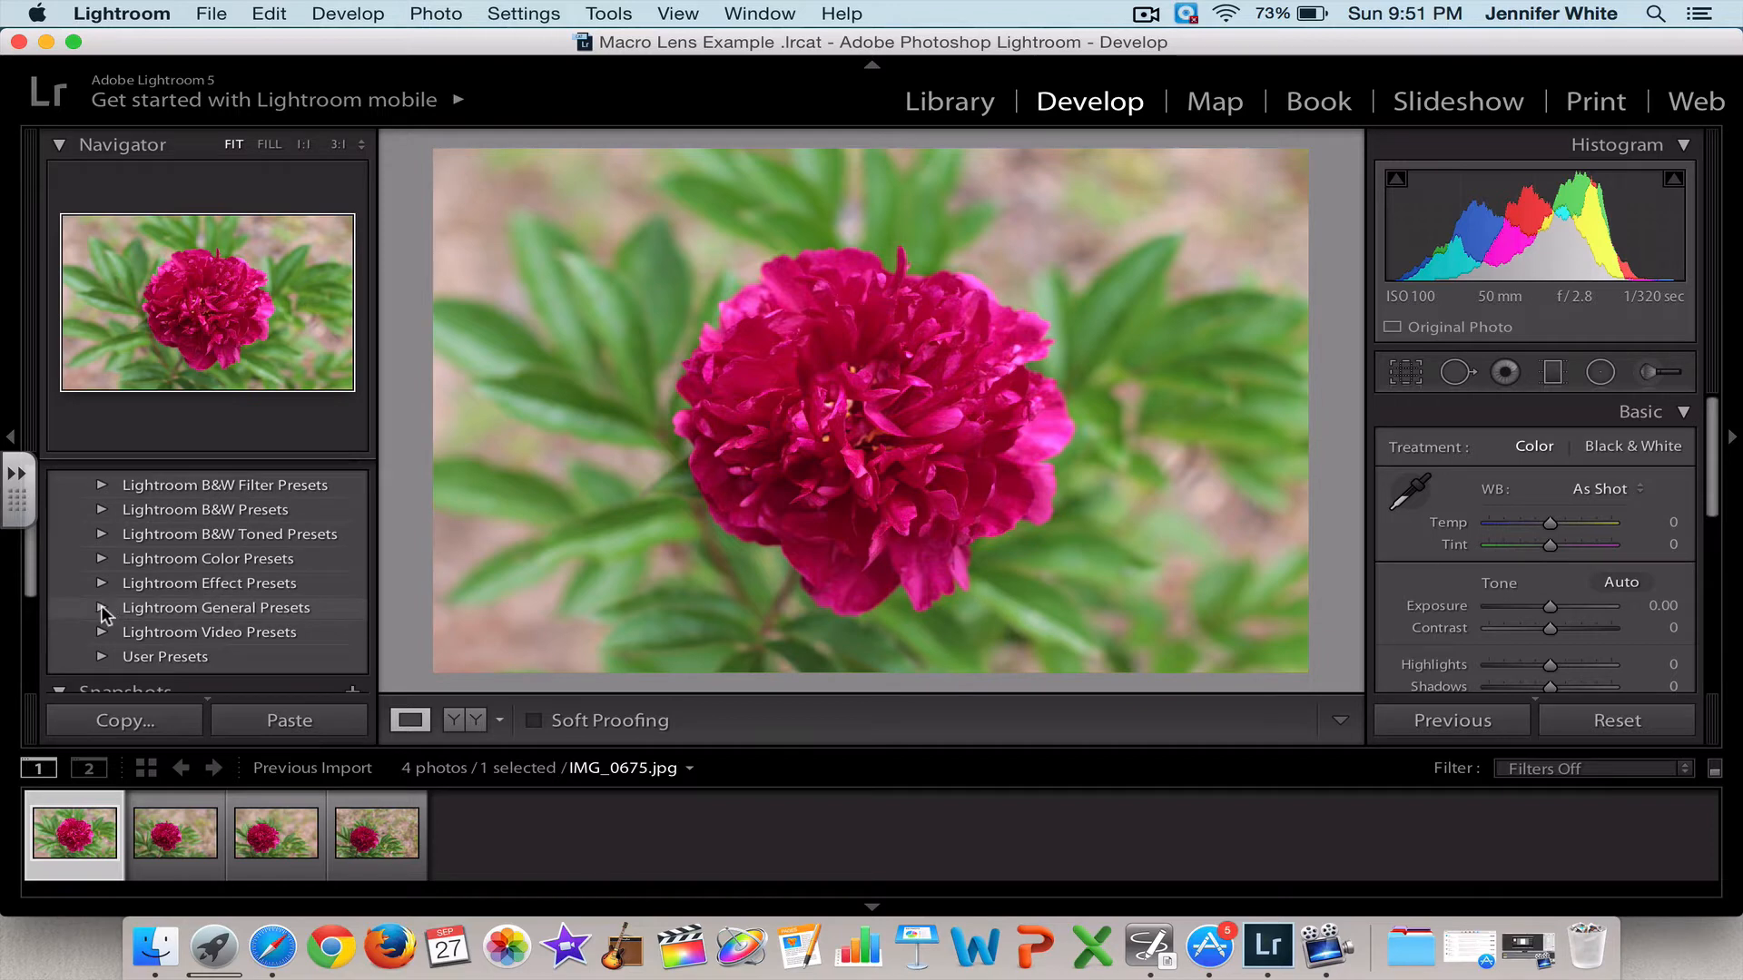
pyautogui.click(102, 608)
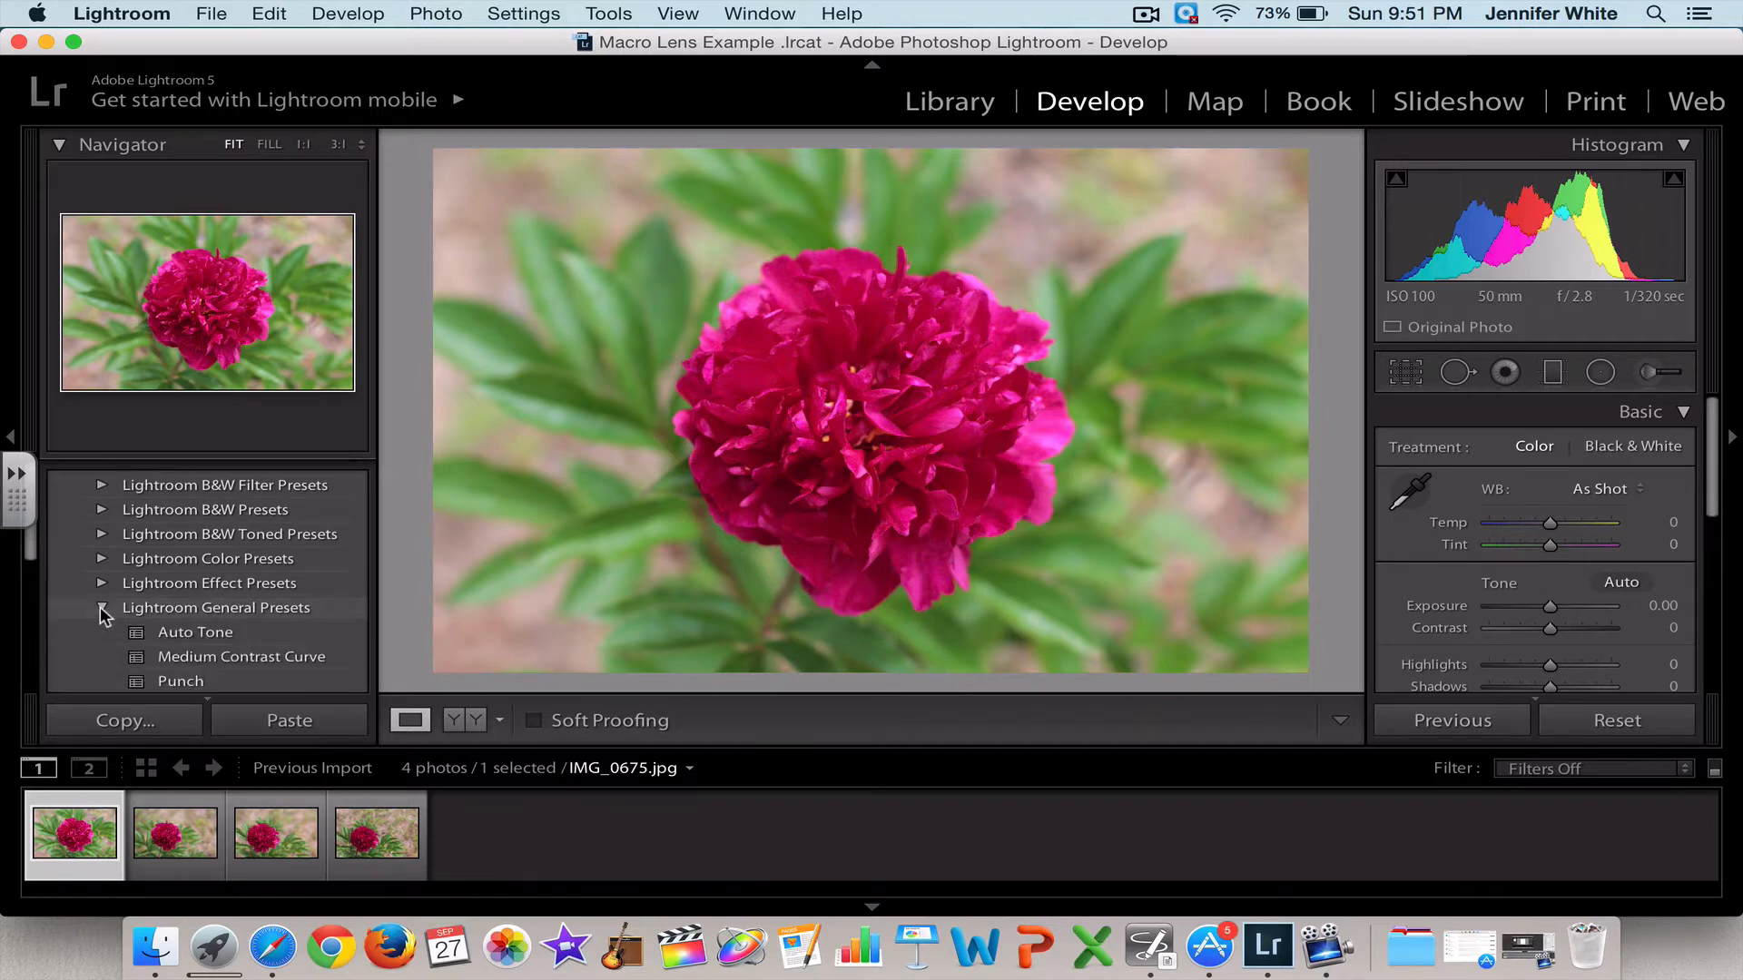
pyautogui.scroll(-3, 137, 636)
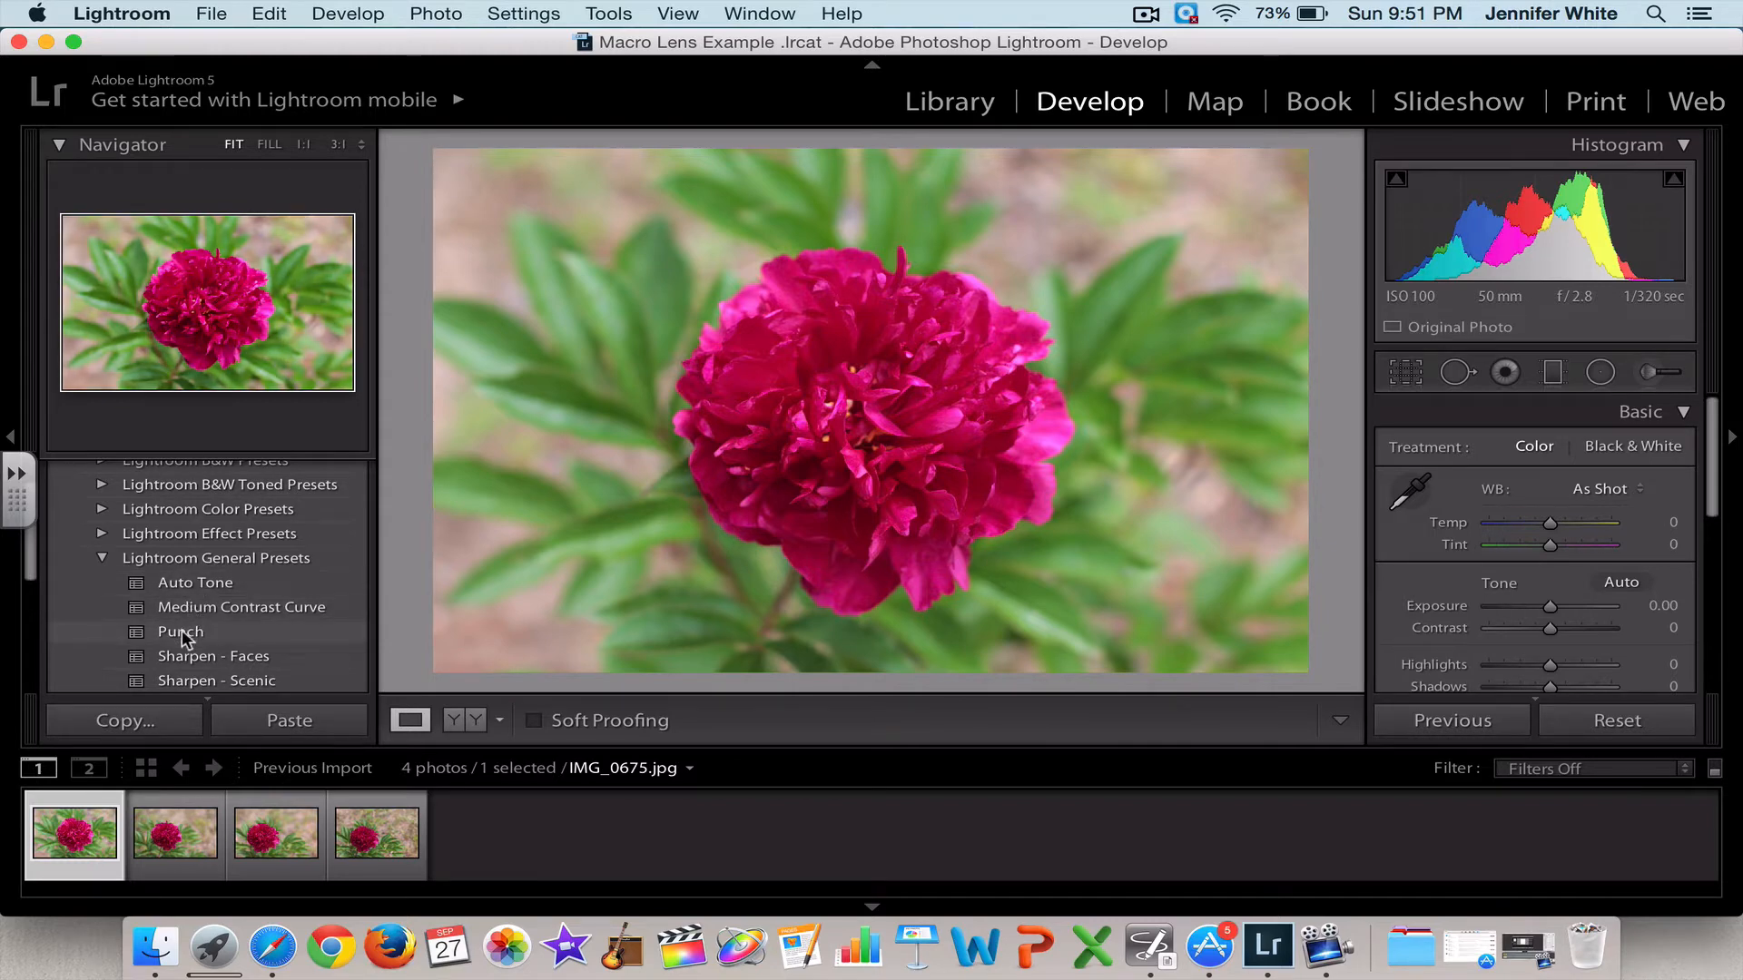
pyautogui.scroll(-2, 183, 635)
pyautogui.scroll(-1, 183, 632)
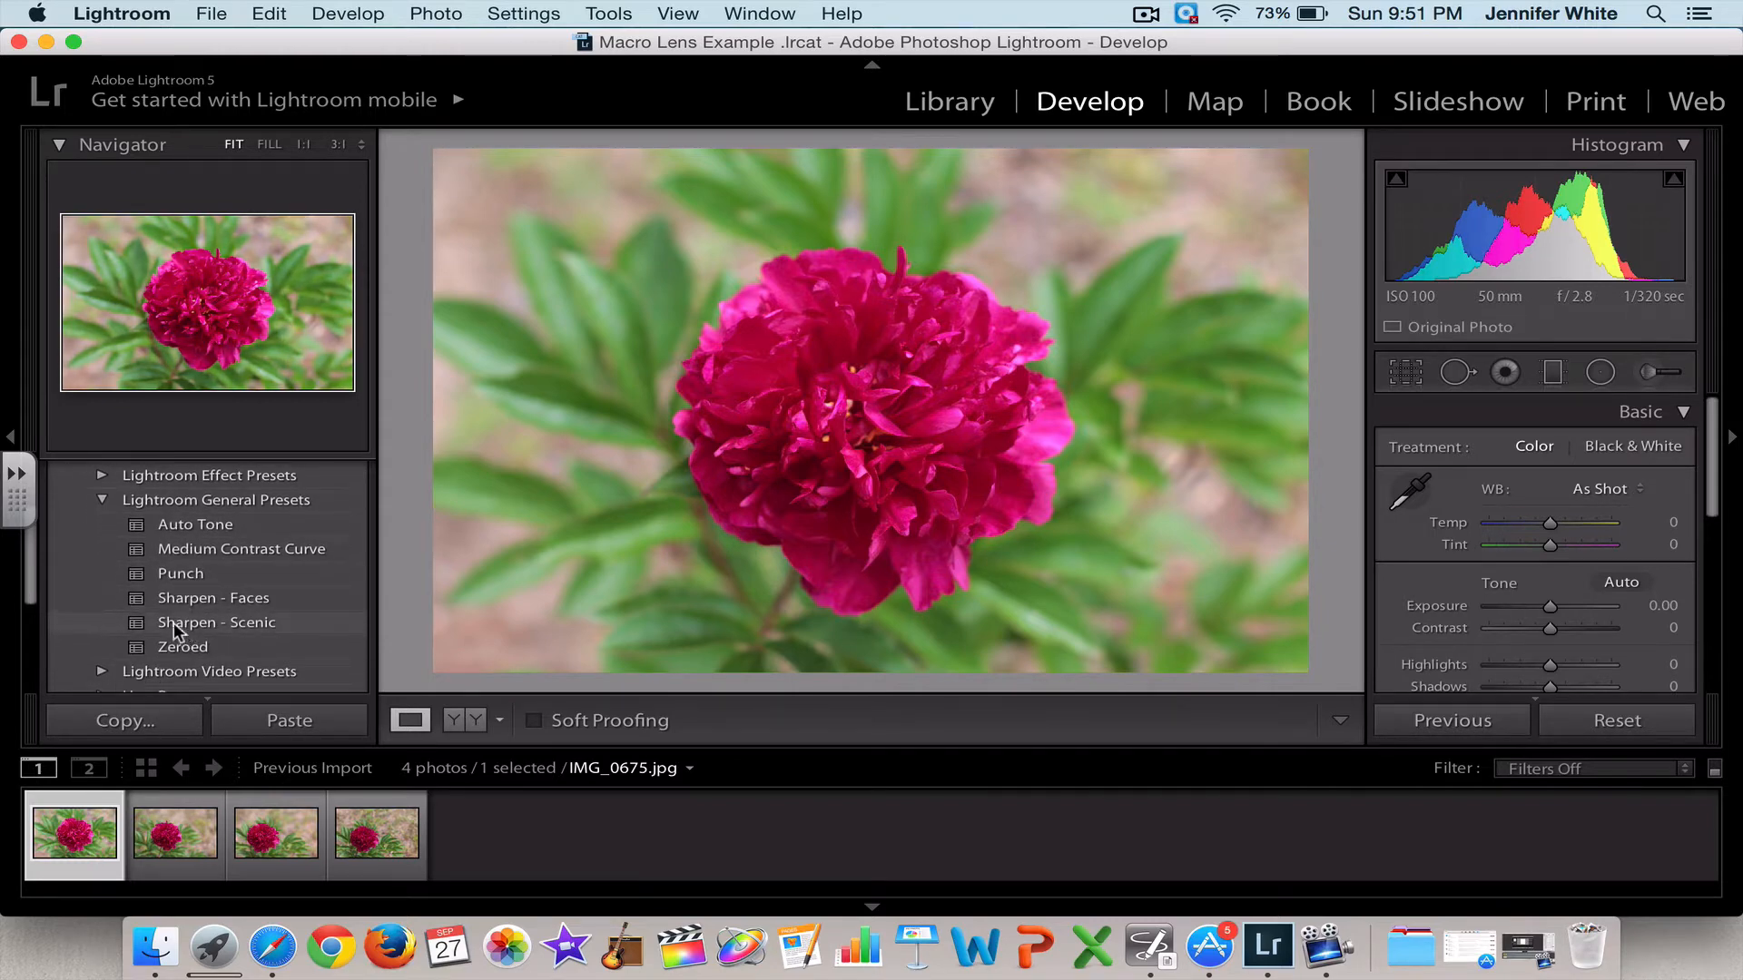
pyautogui.scroll(5, 172, 559)
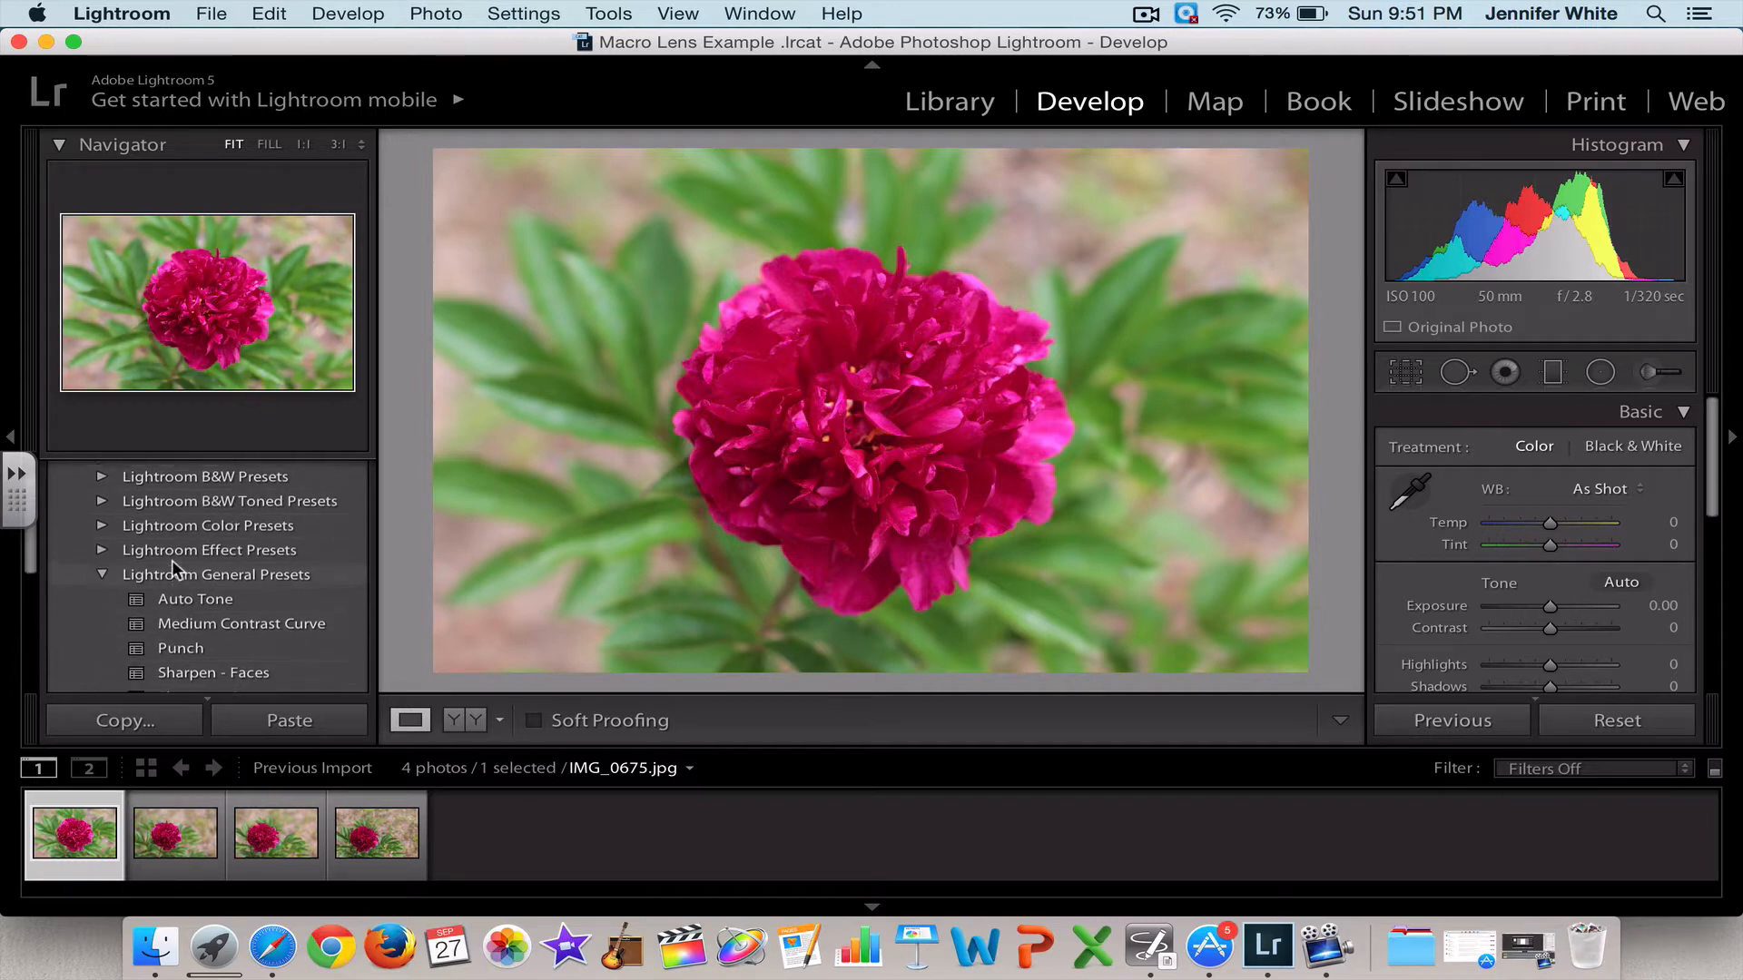
pyautogui.scroll(1, 171, 559)
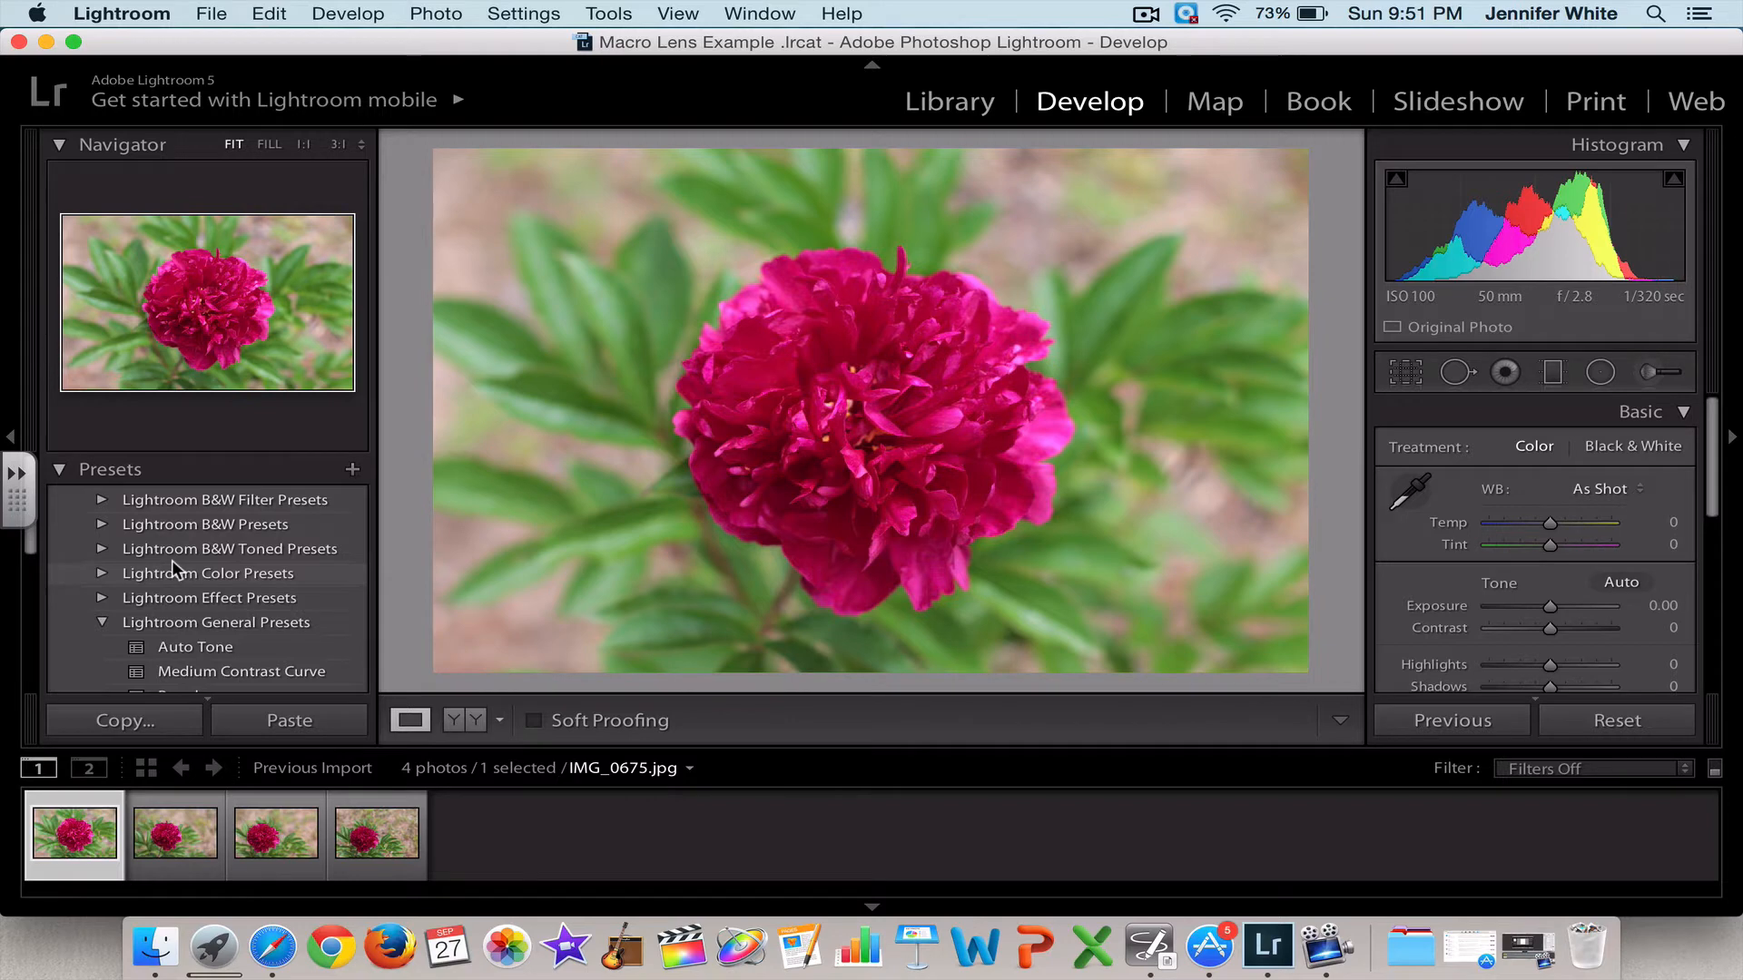
# - Switch to the Print module and set the layout style to Single Image / Contact Sheet
pyautogui.click(1594, 97)
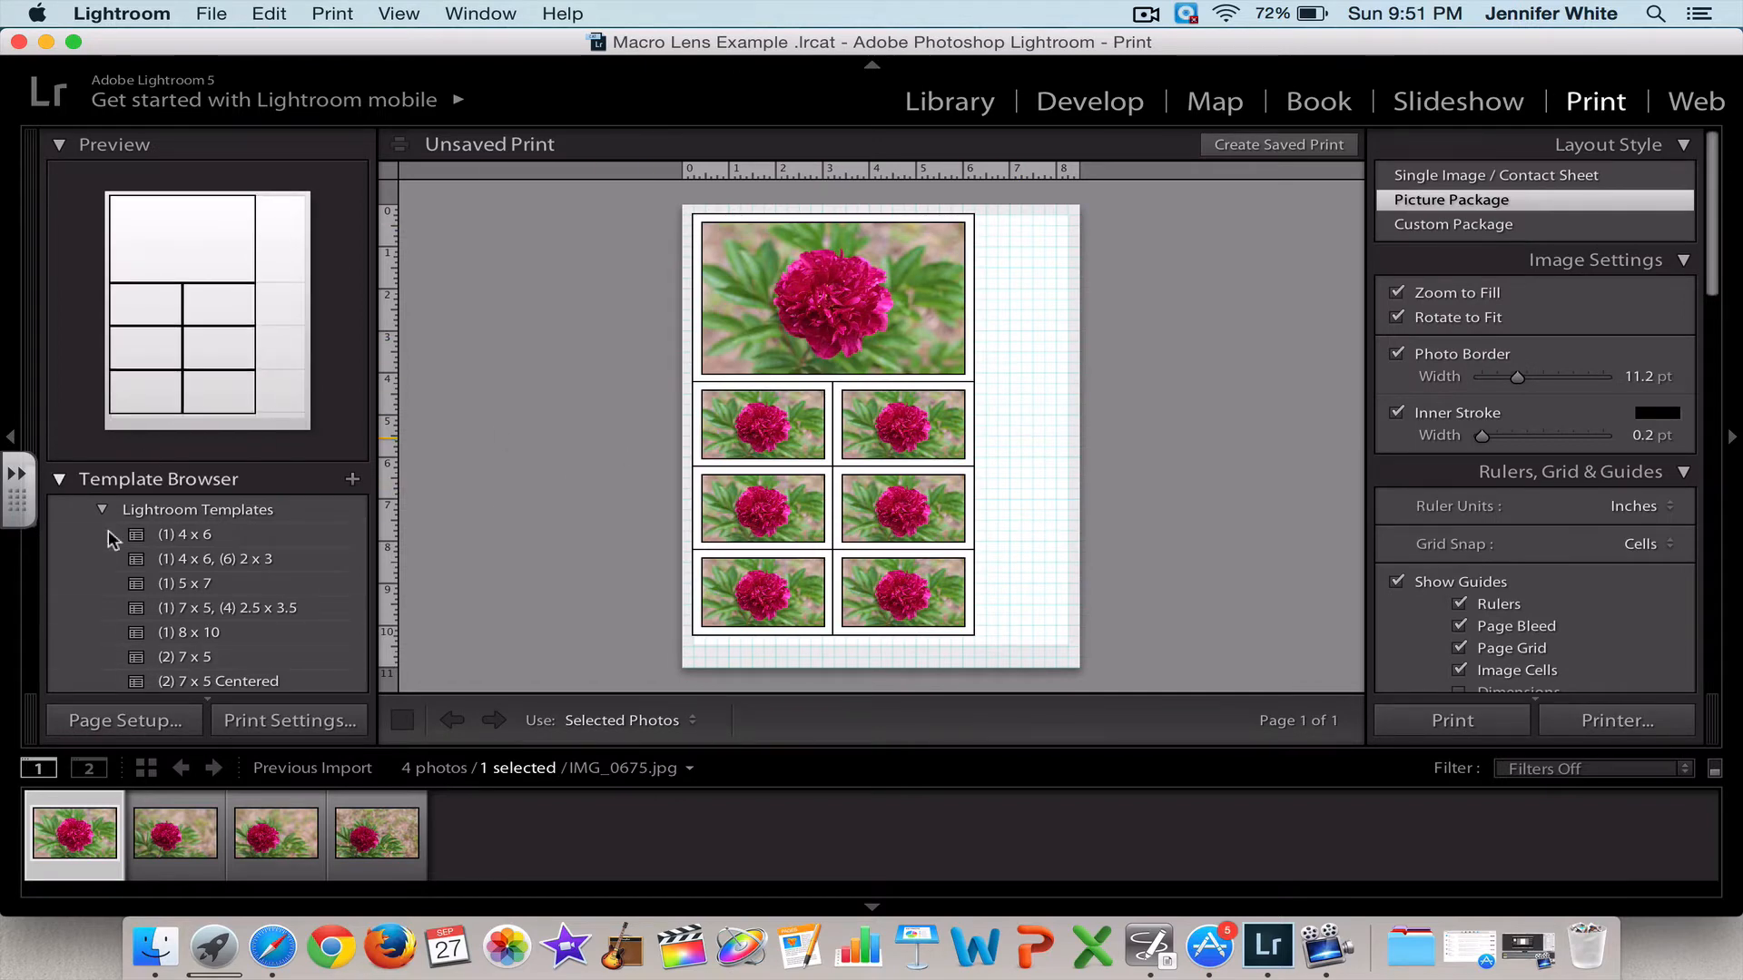
pyautogui.scroll(-2, 190, 624)
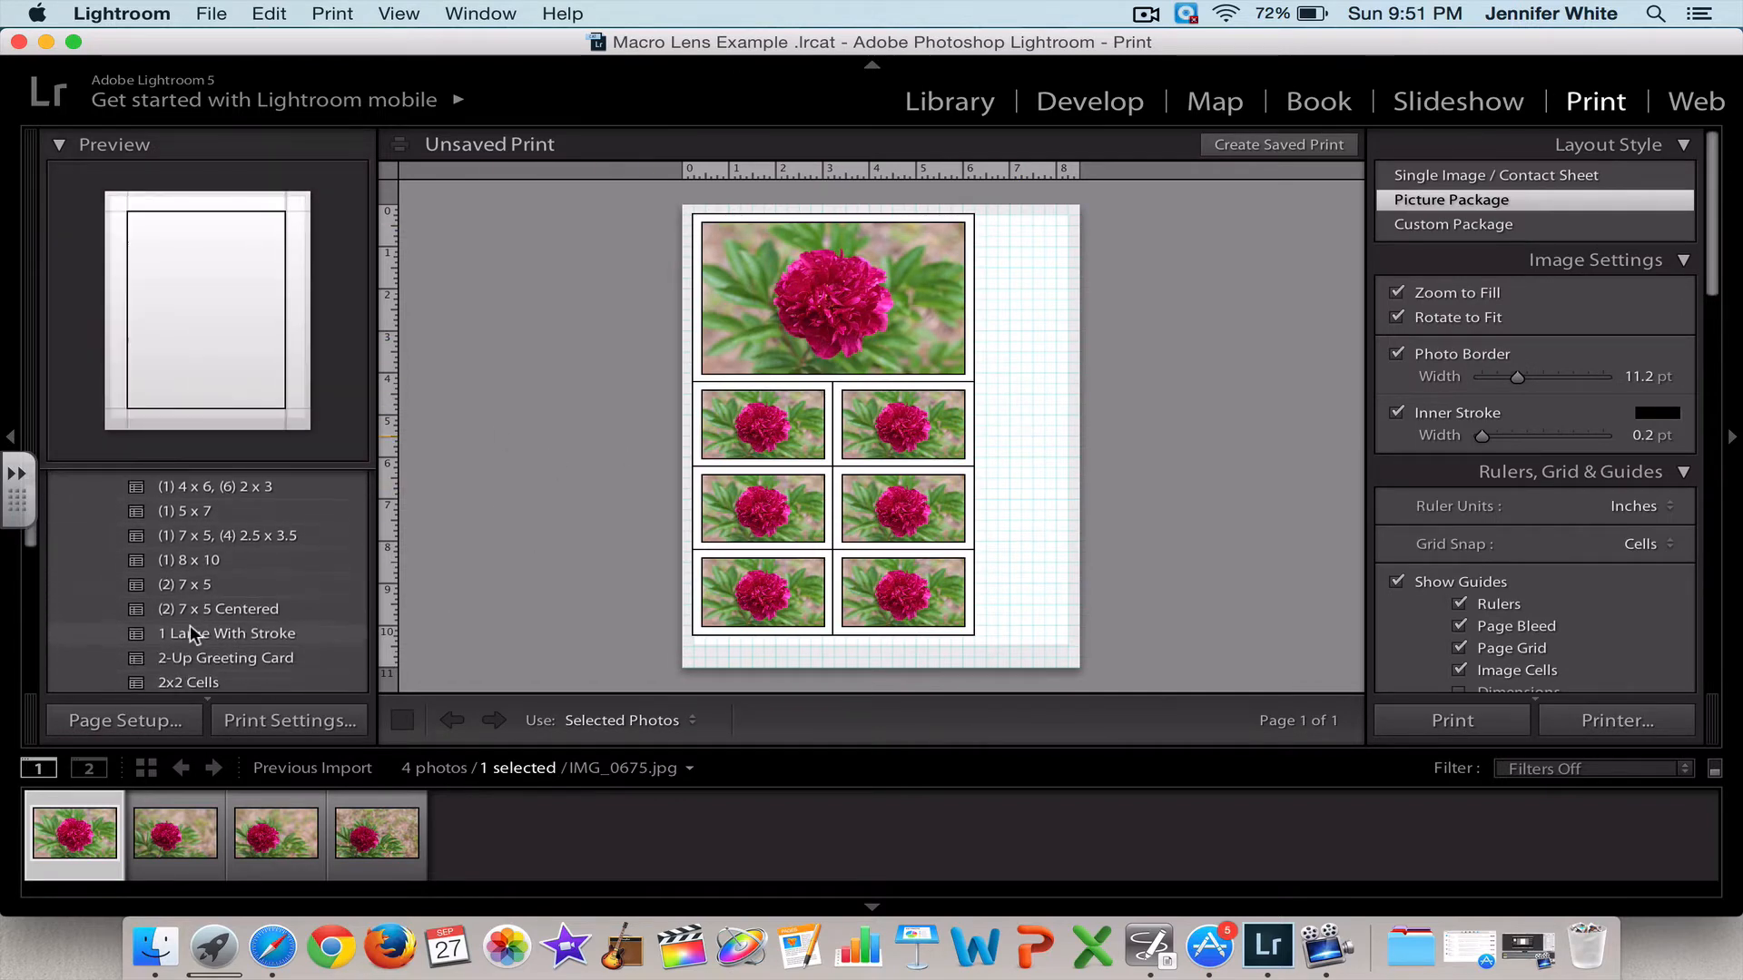
pyautogui.scroll(2, 189, 484)
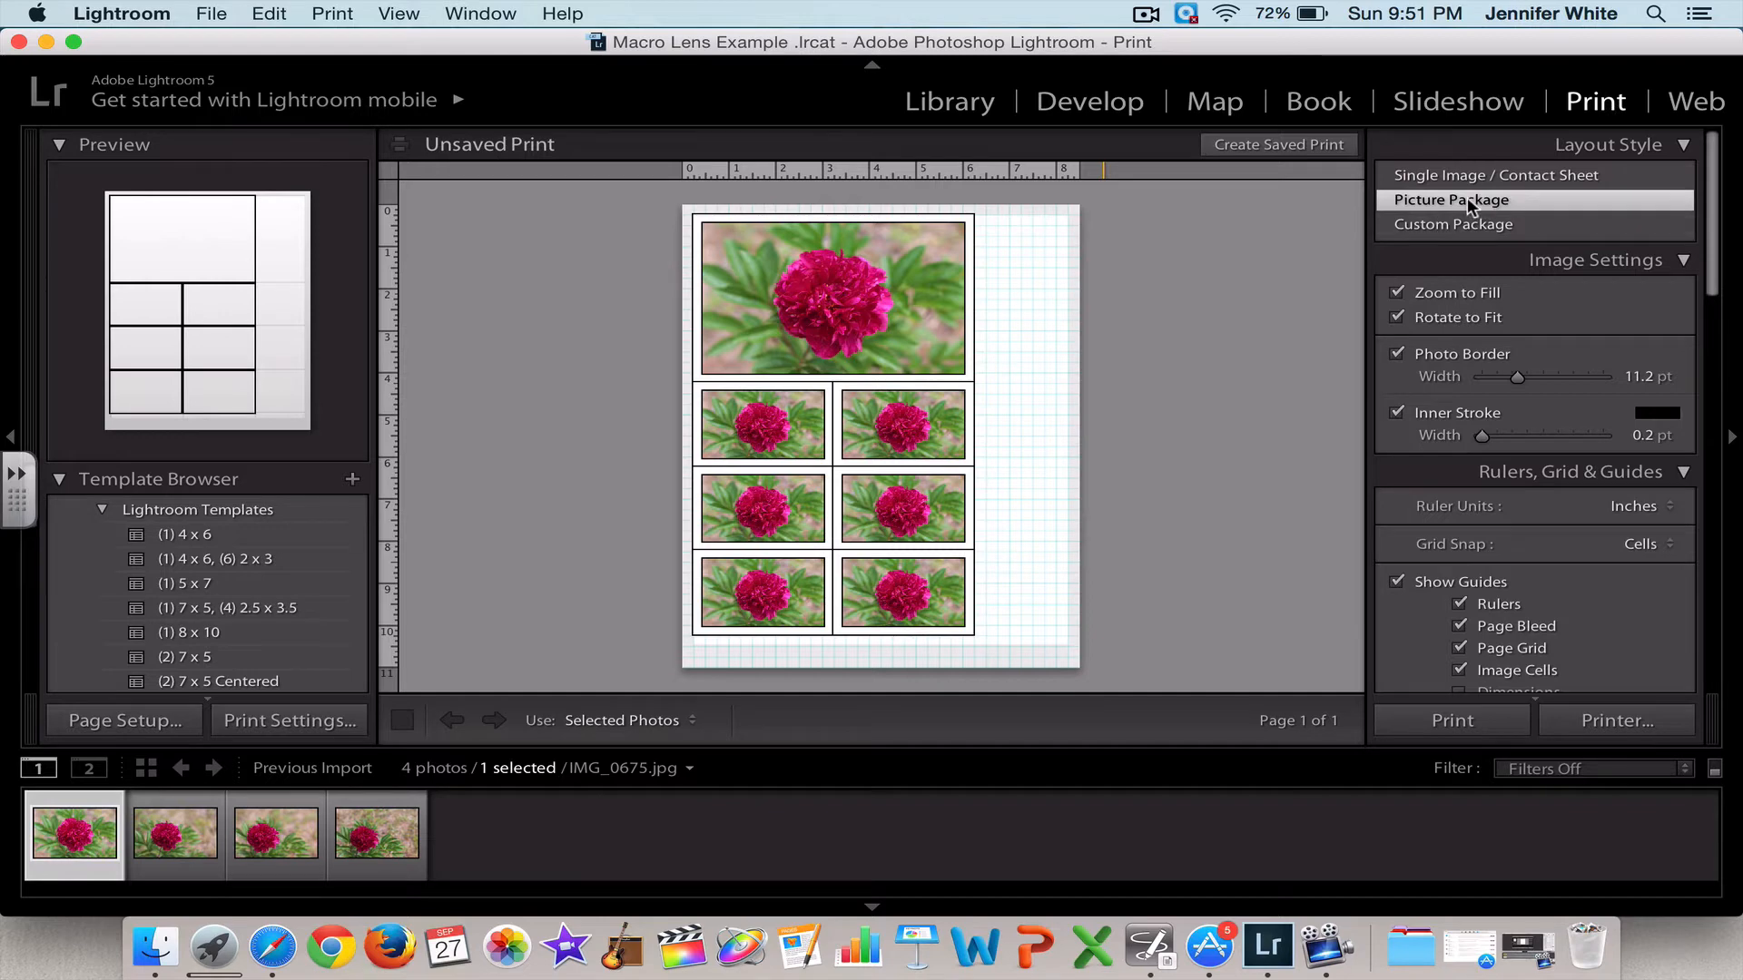
pyautogui.click(1476, 173)
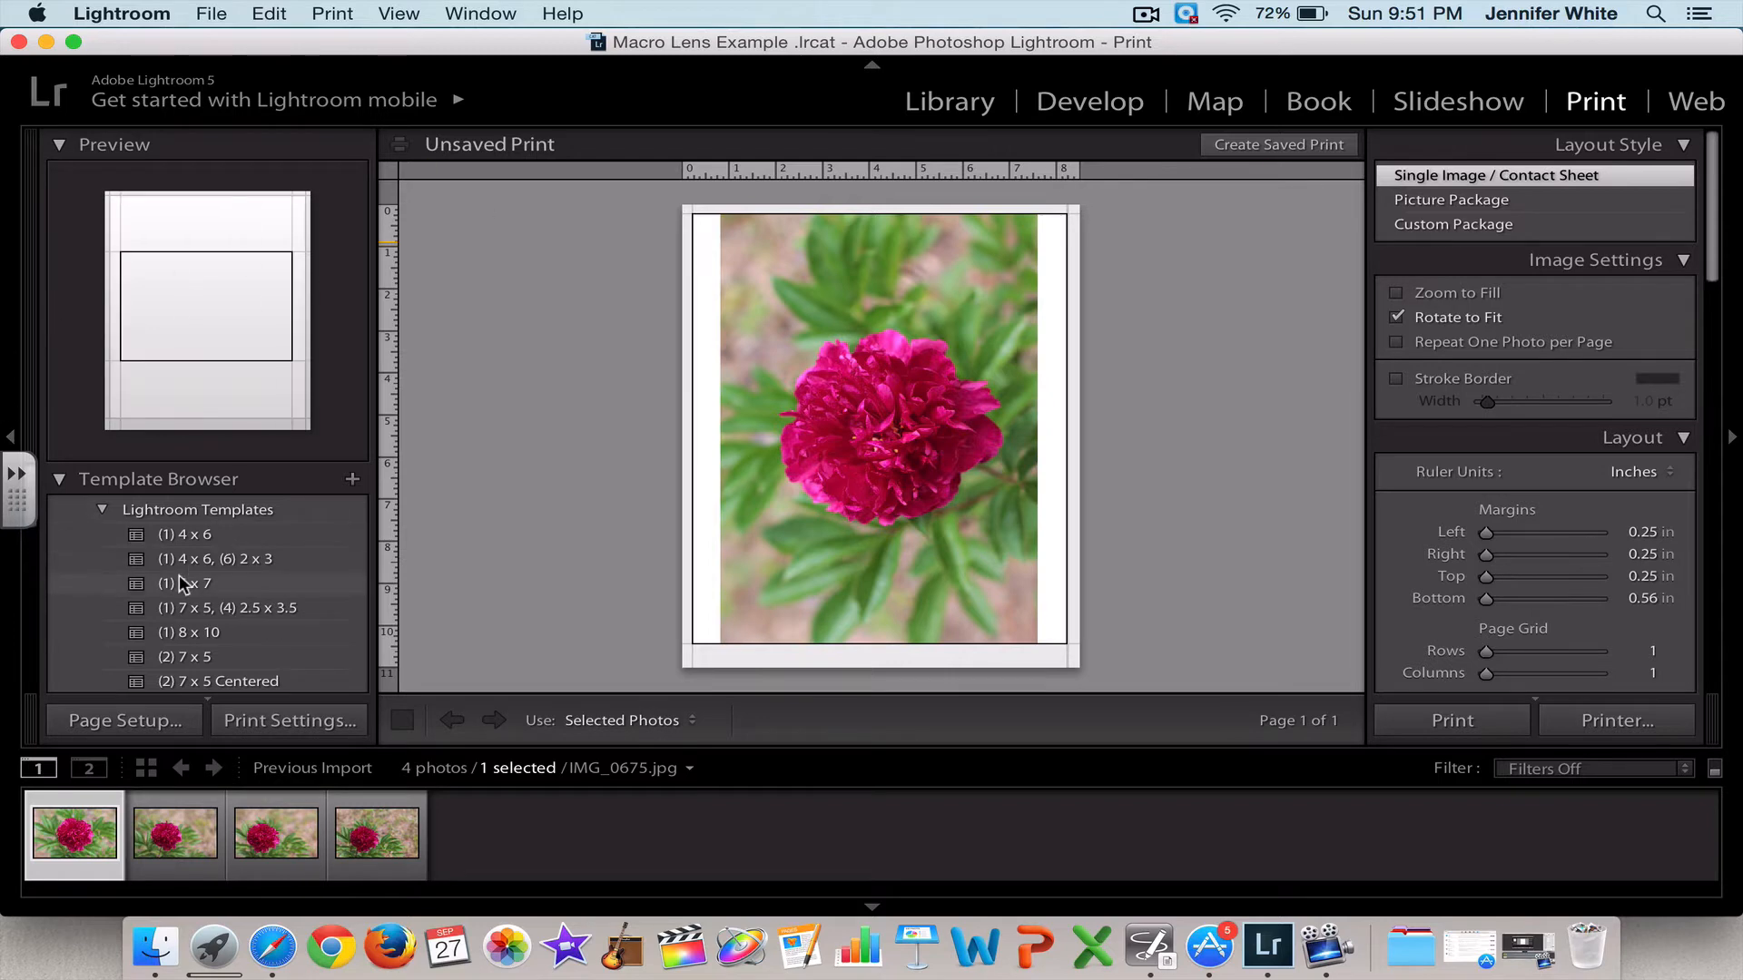
# - Apply the 2x2 Cells print template from the Lightroom Templates to the page
pyautogui.scroll(-4, 182, 584)
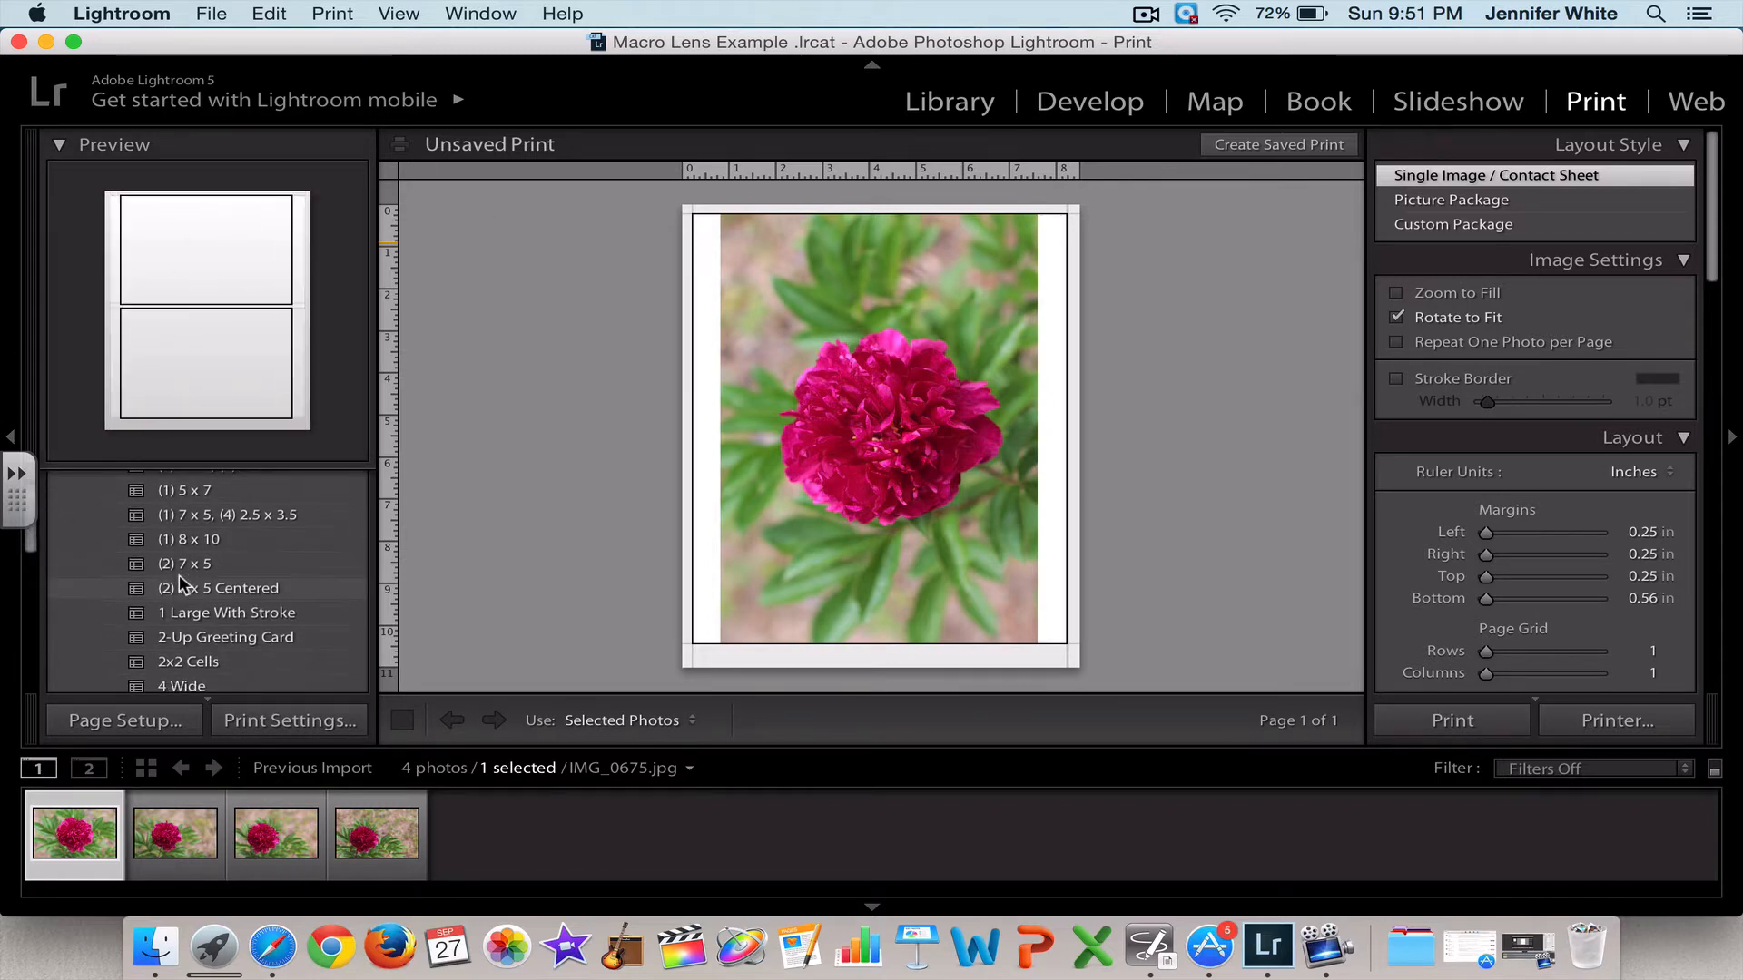
pyautogui.scroll(-4, 179, 581)
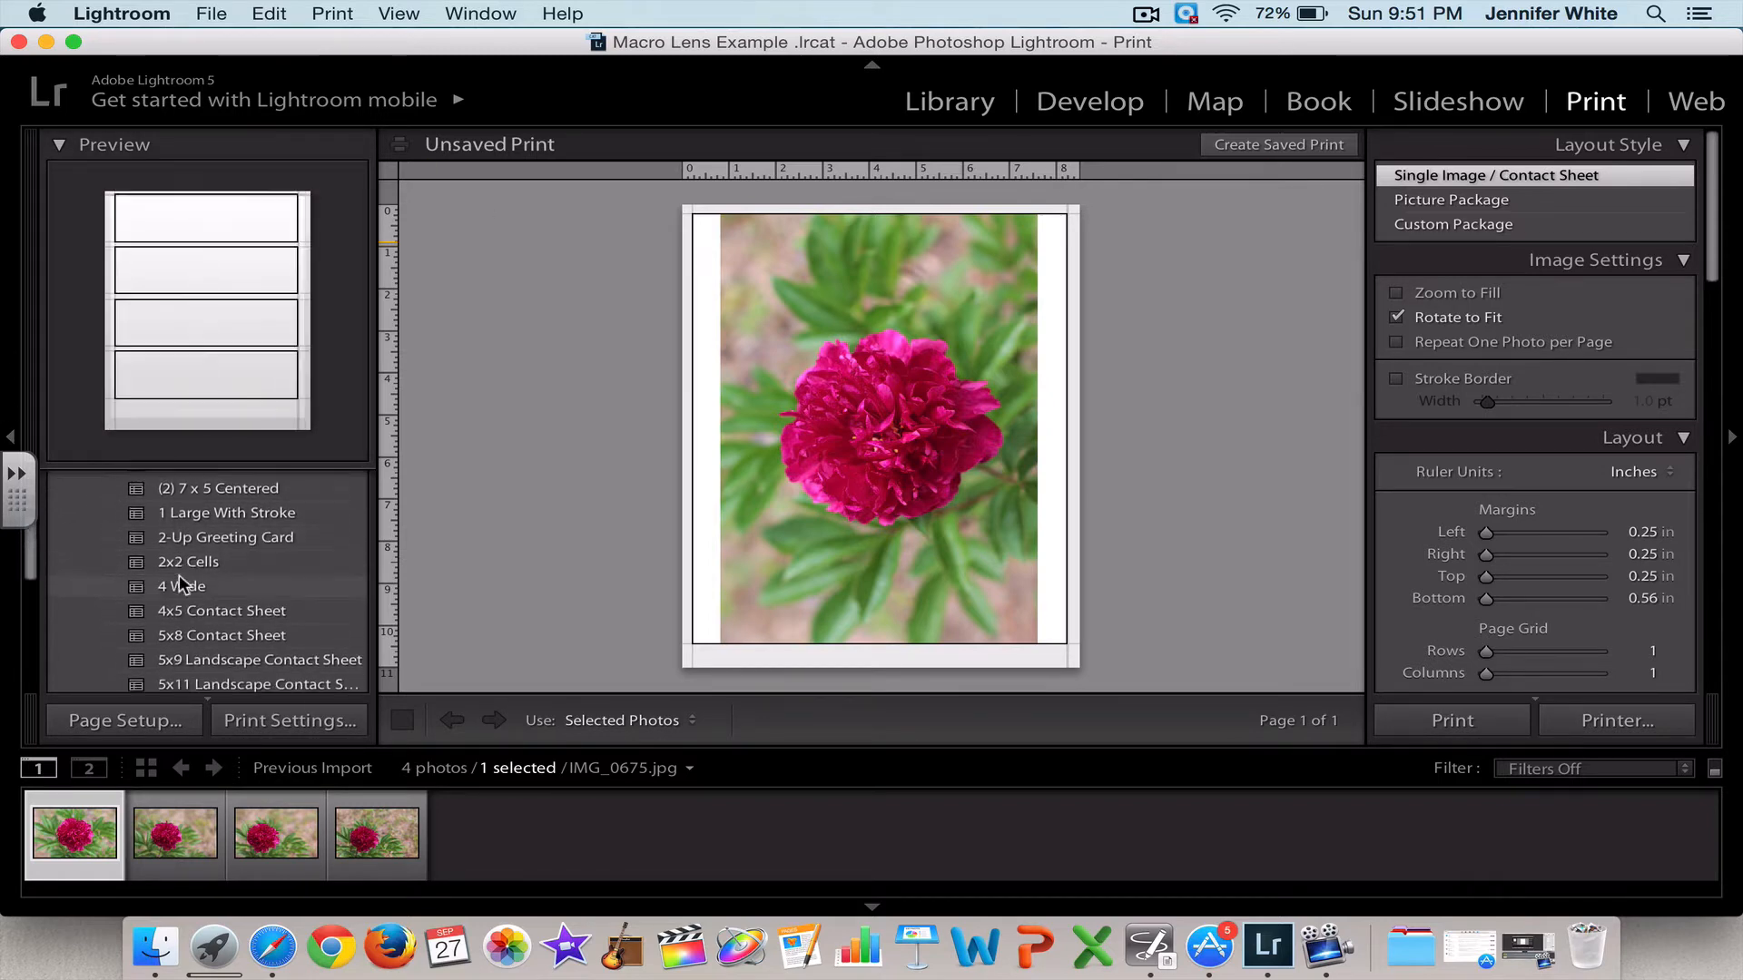
pyautogui.scroll(-3, 179, 580)
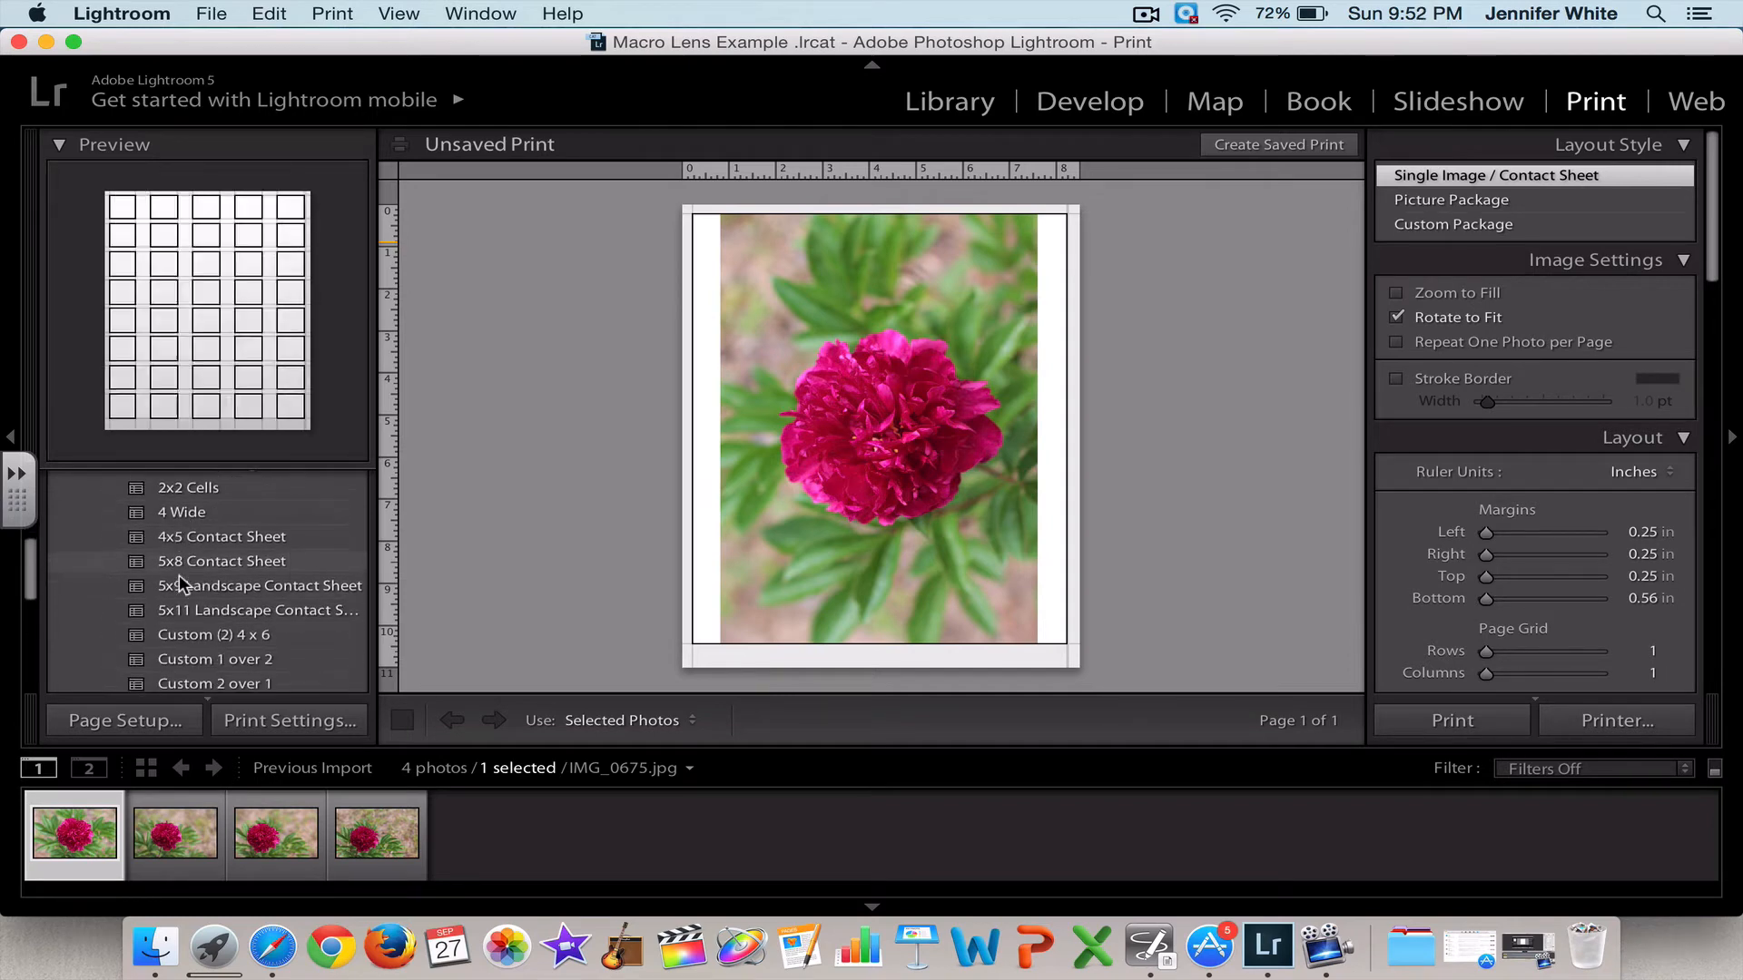
pyautogui.scroll(-3, 179, 581)
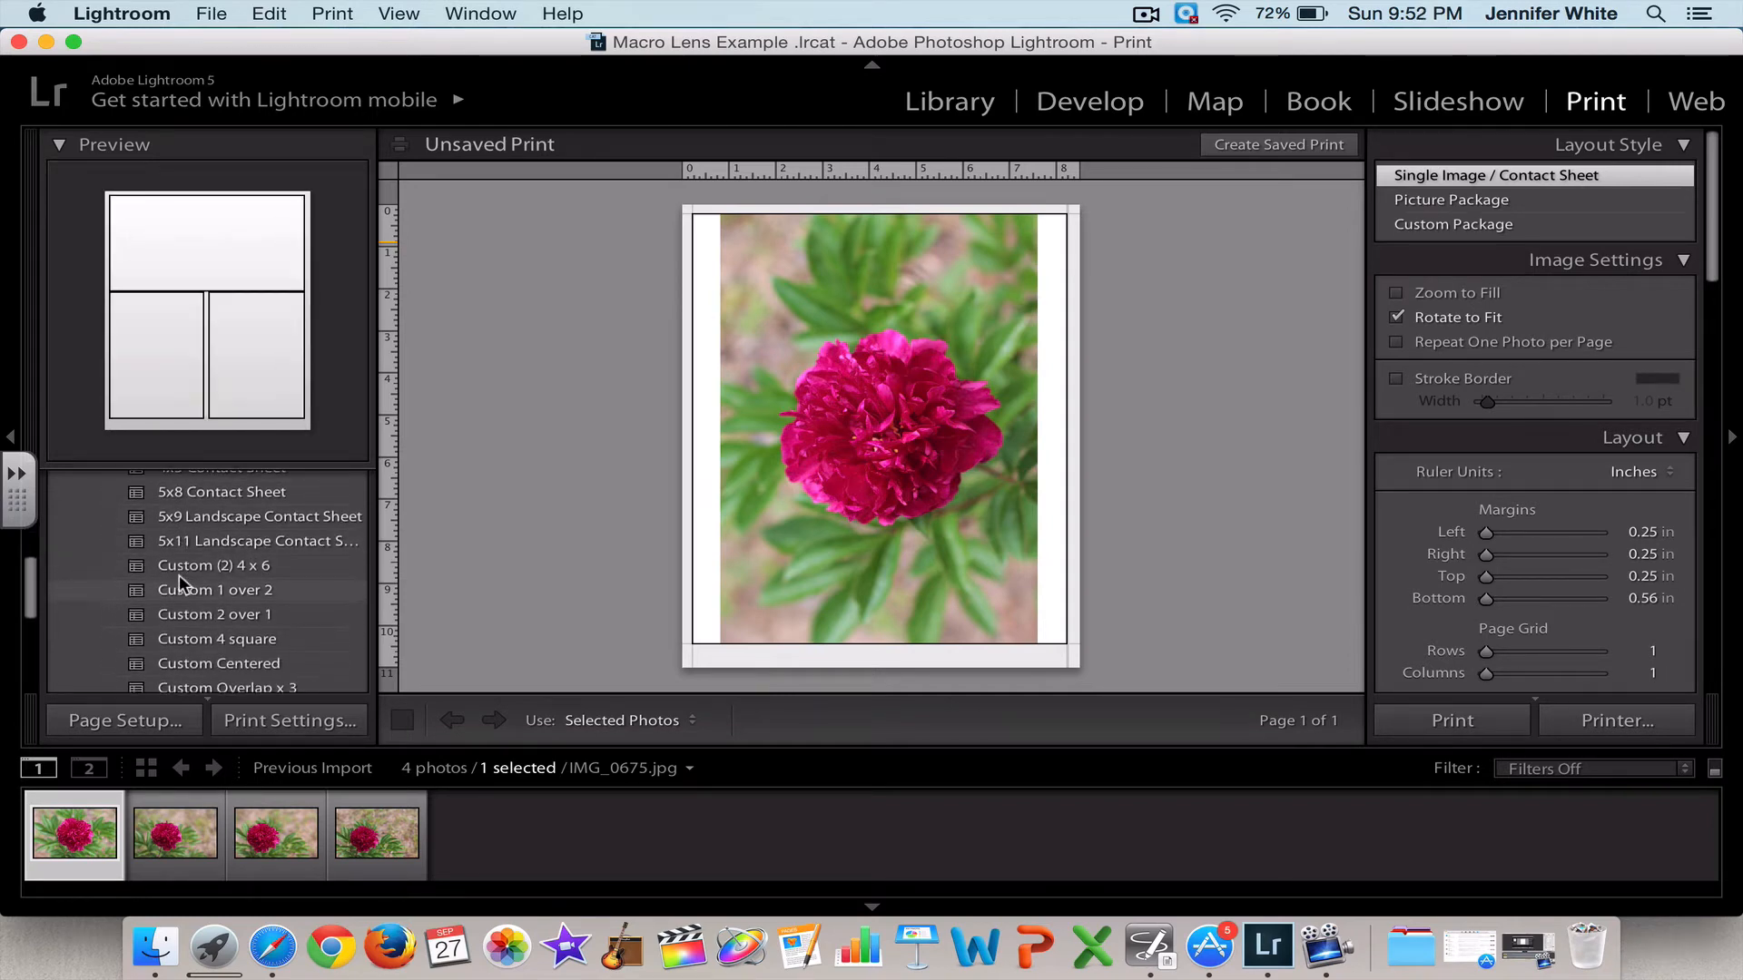
pyautogui.scroll(-1, 180, 603)
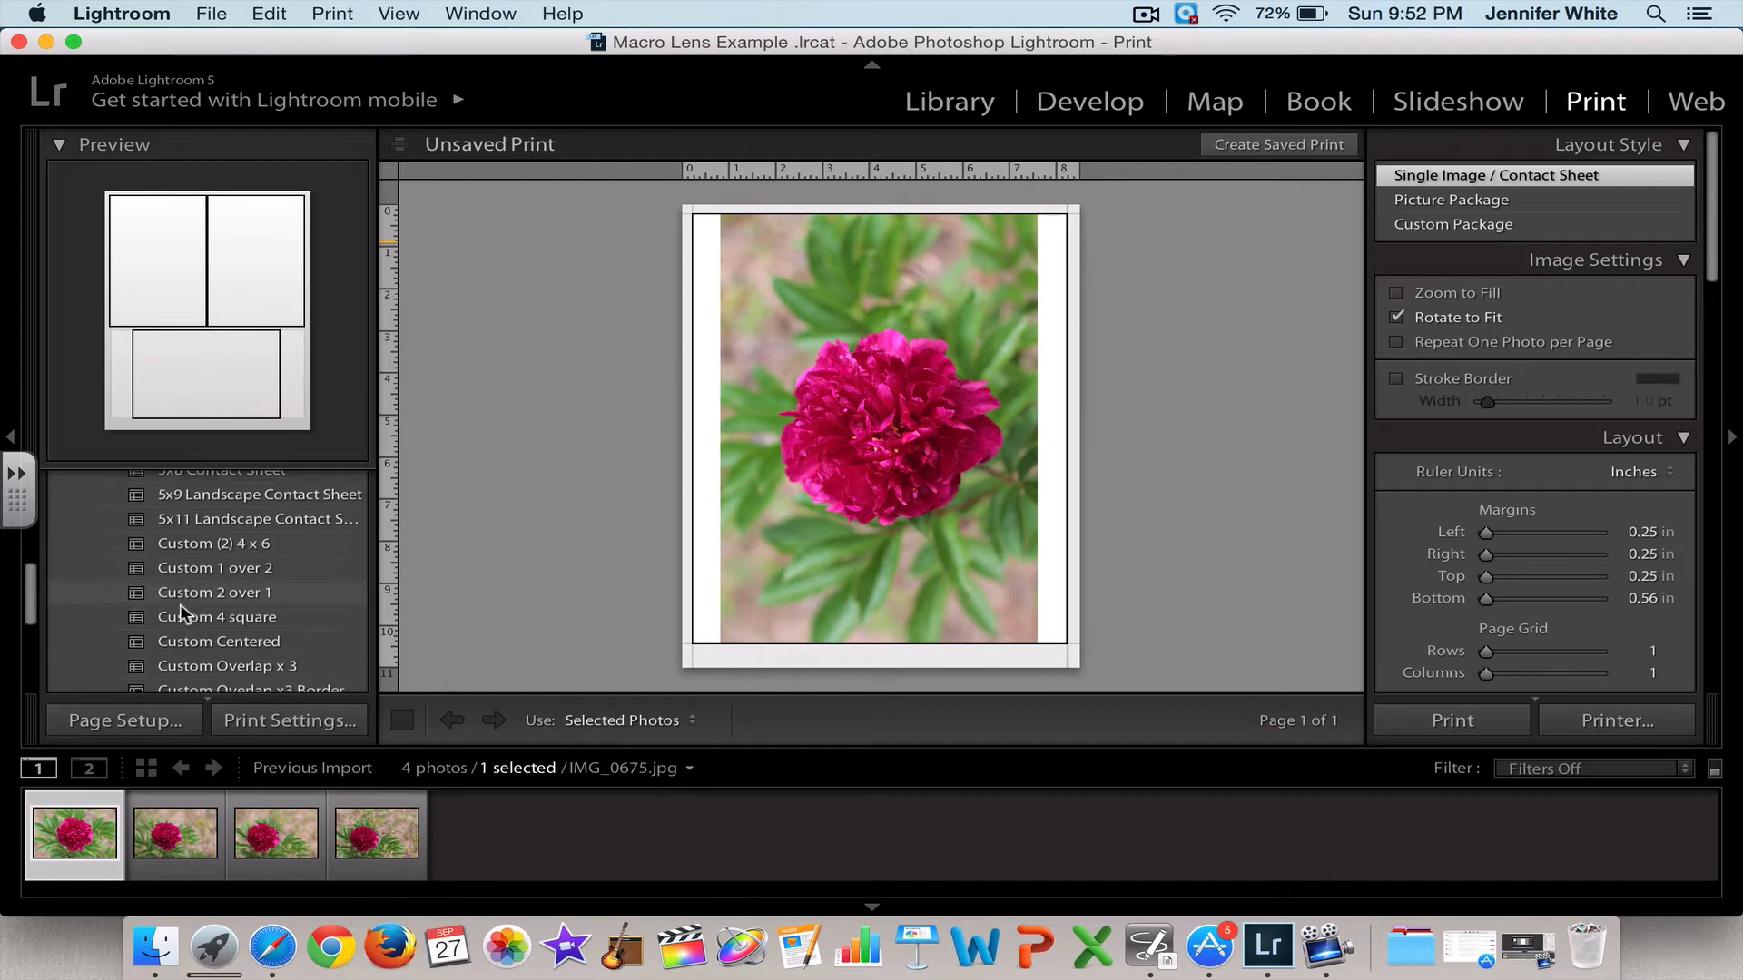
pyautogui.scroll(-3, 180, 603)
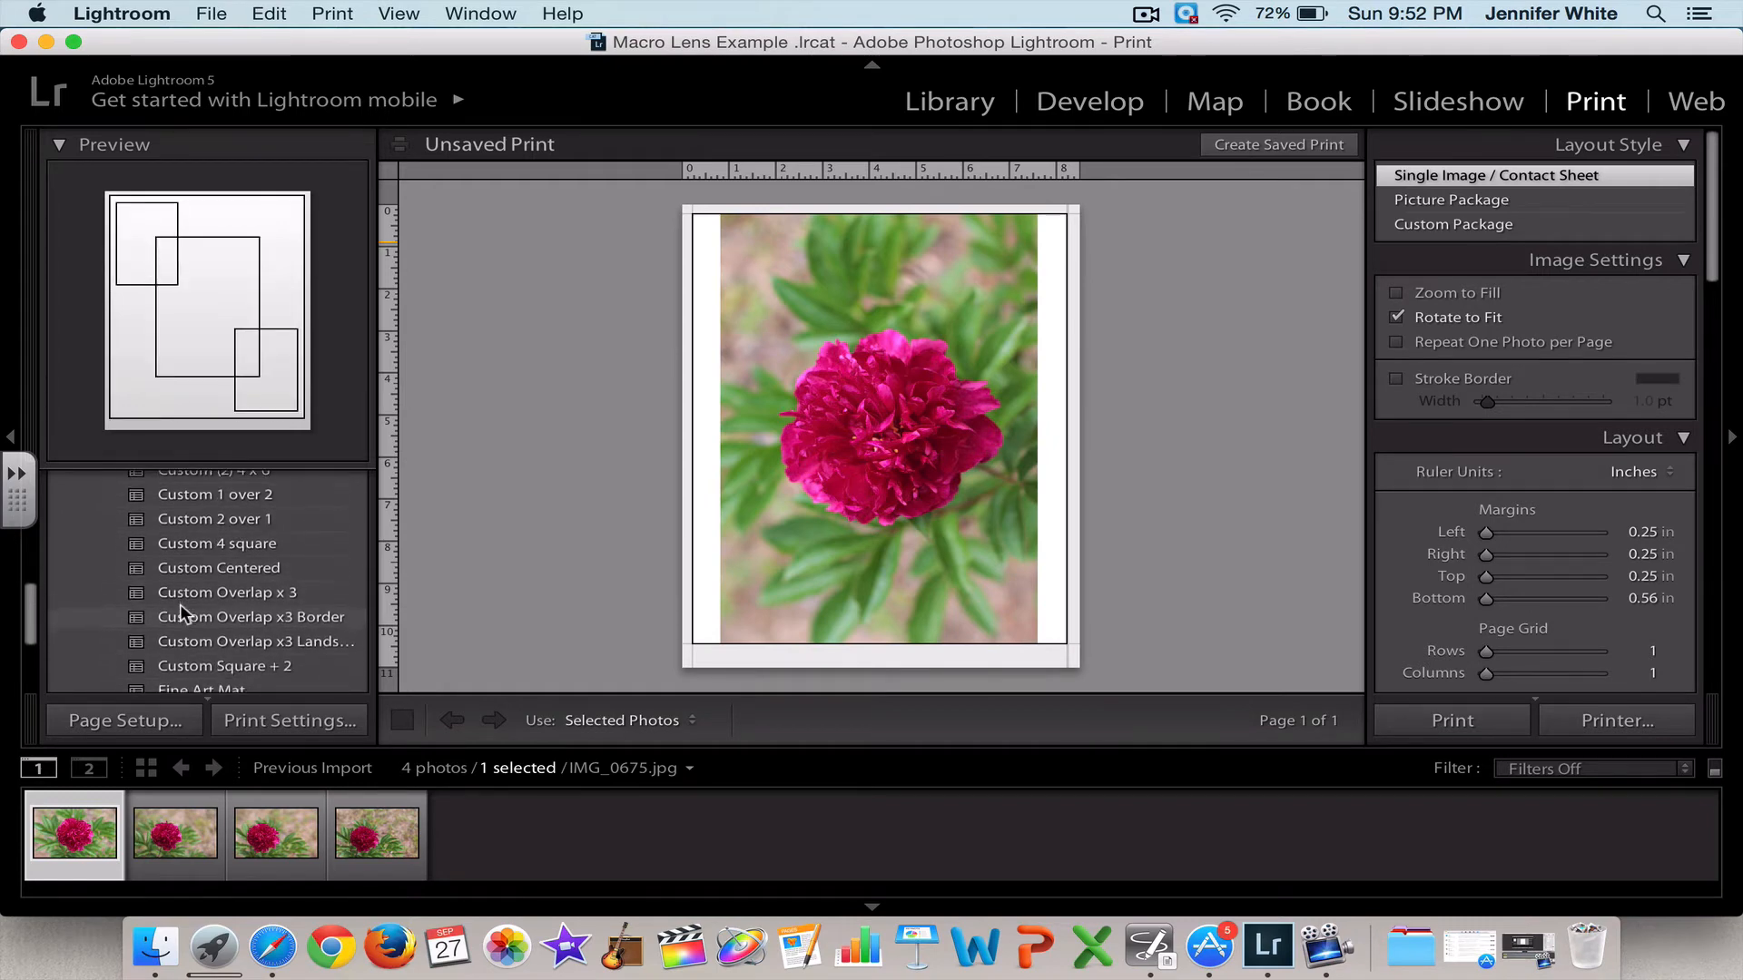
pyautogui.scroll(-4, 180, 603)
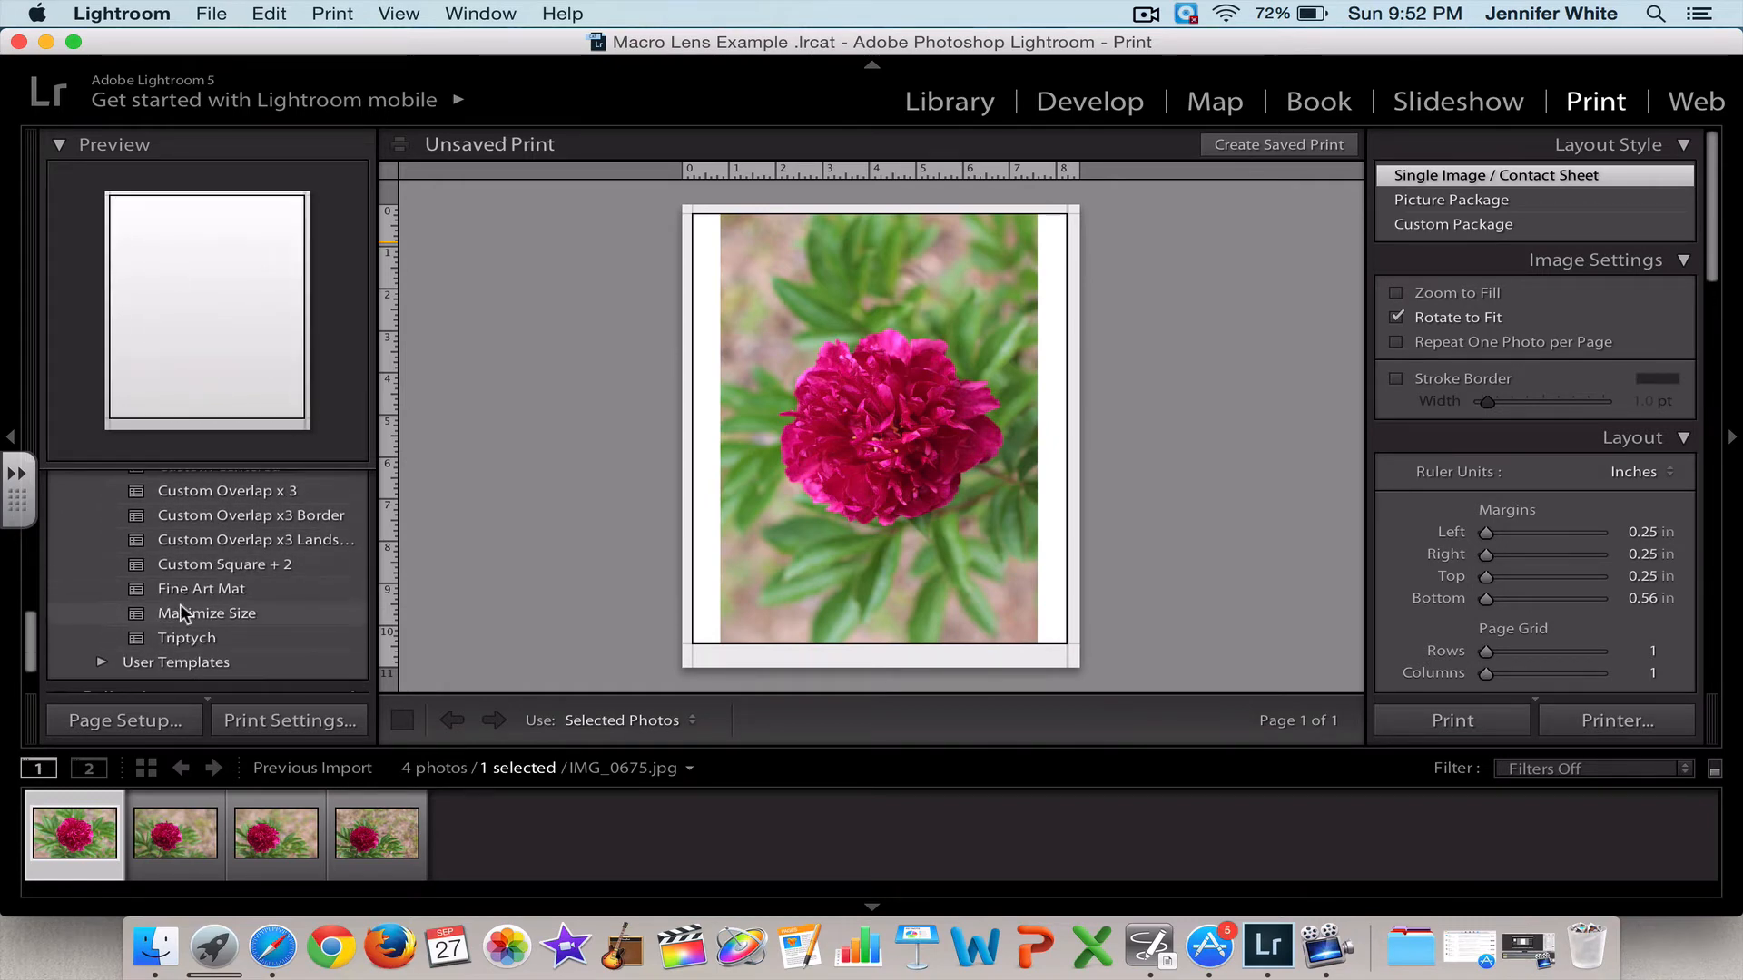
pyautogui.scroll(-2, 180, 602)
pyautogui.scroll(4, 180, 603)
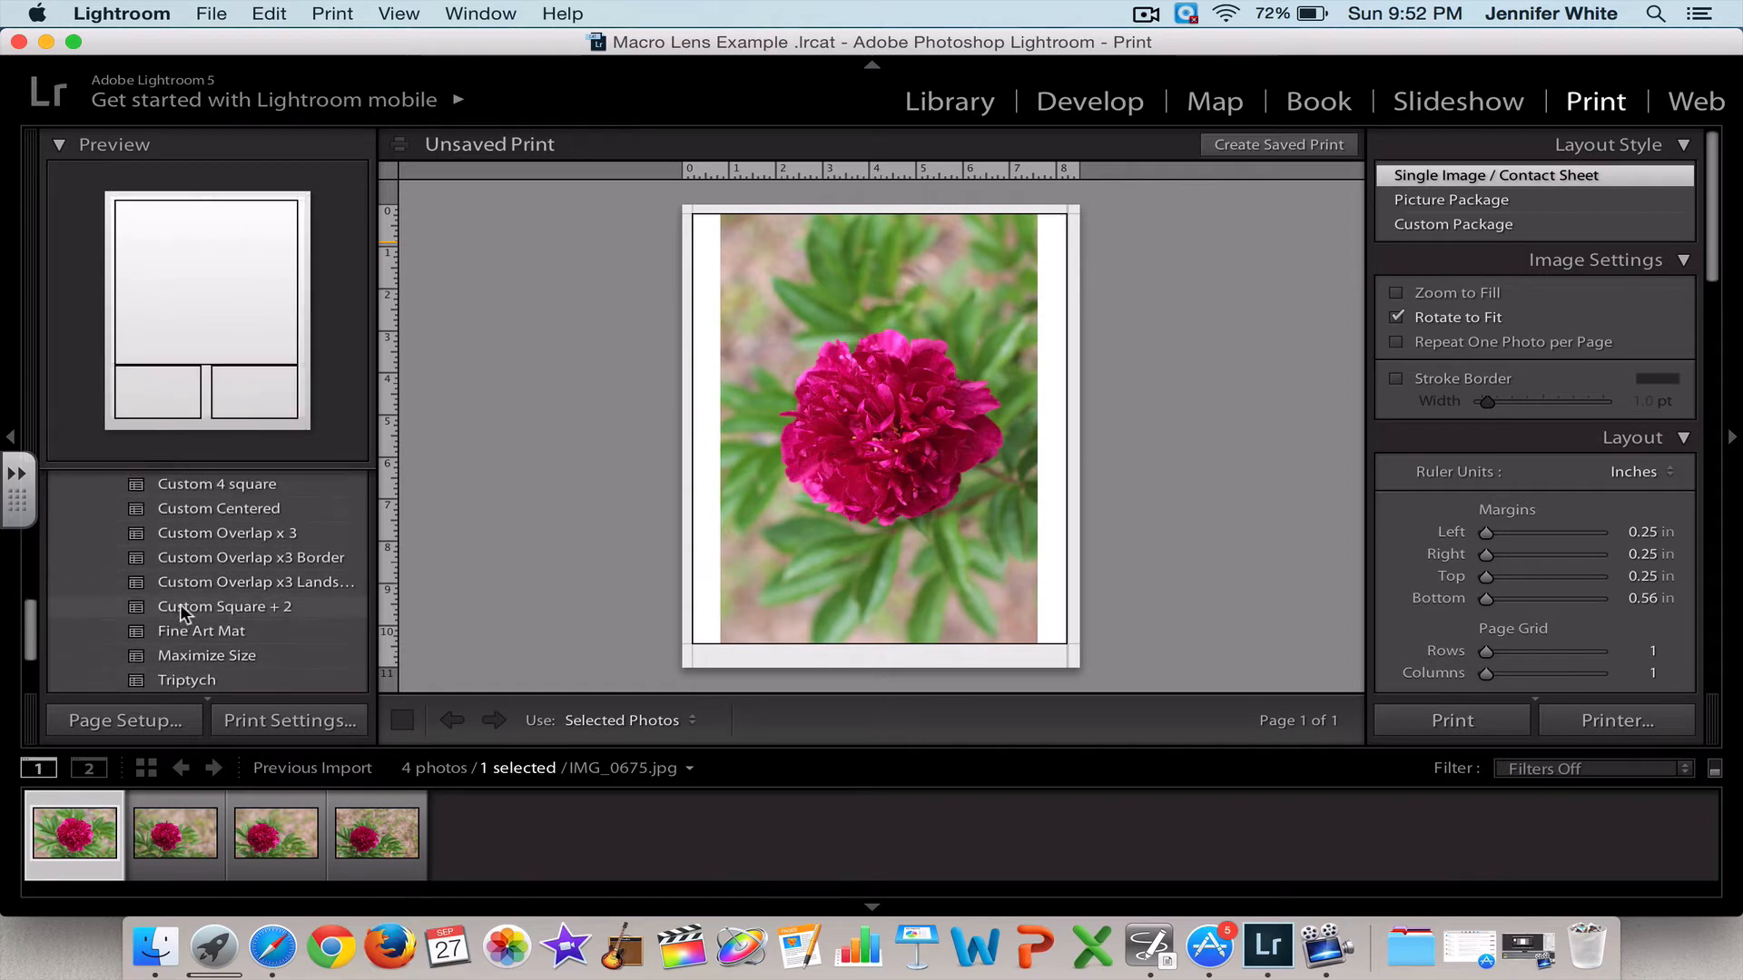
pyautogui.scroll(6, 180, 603)
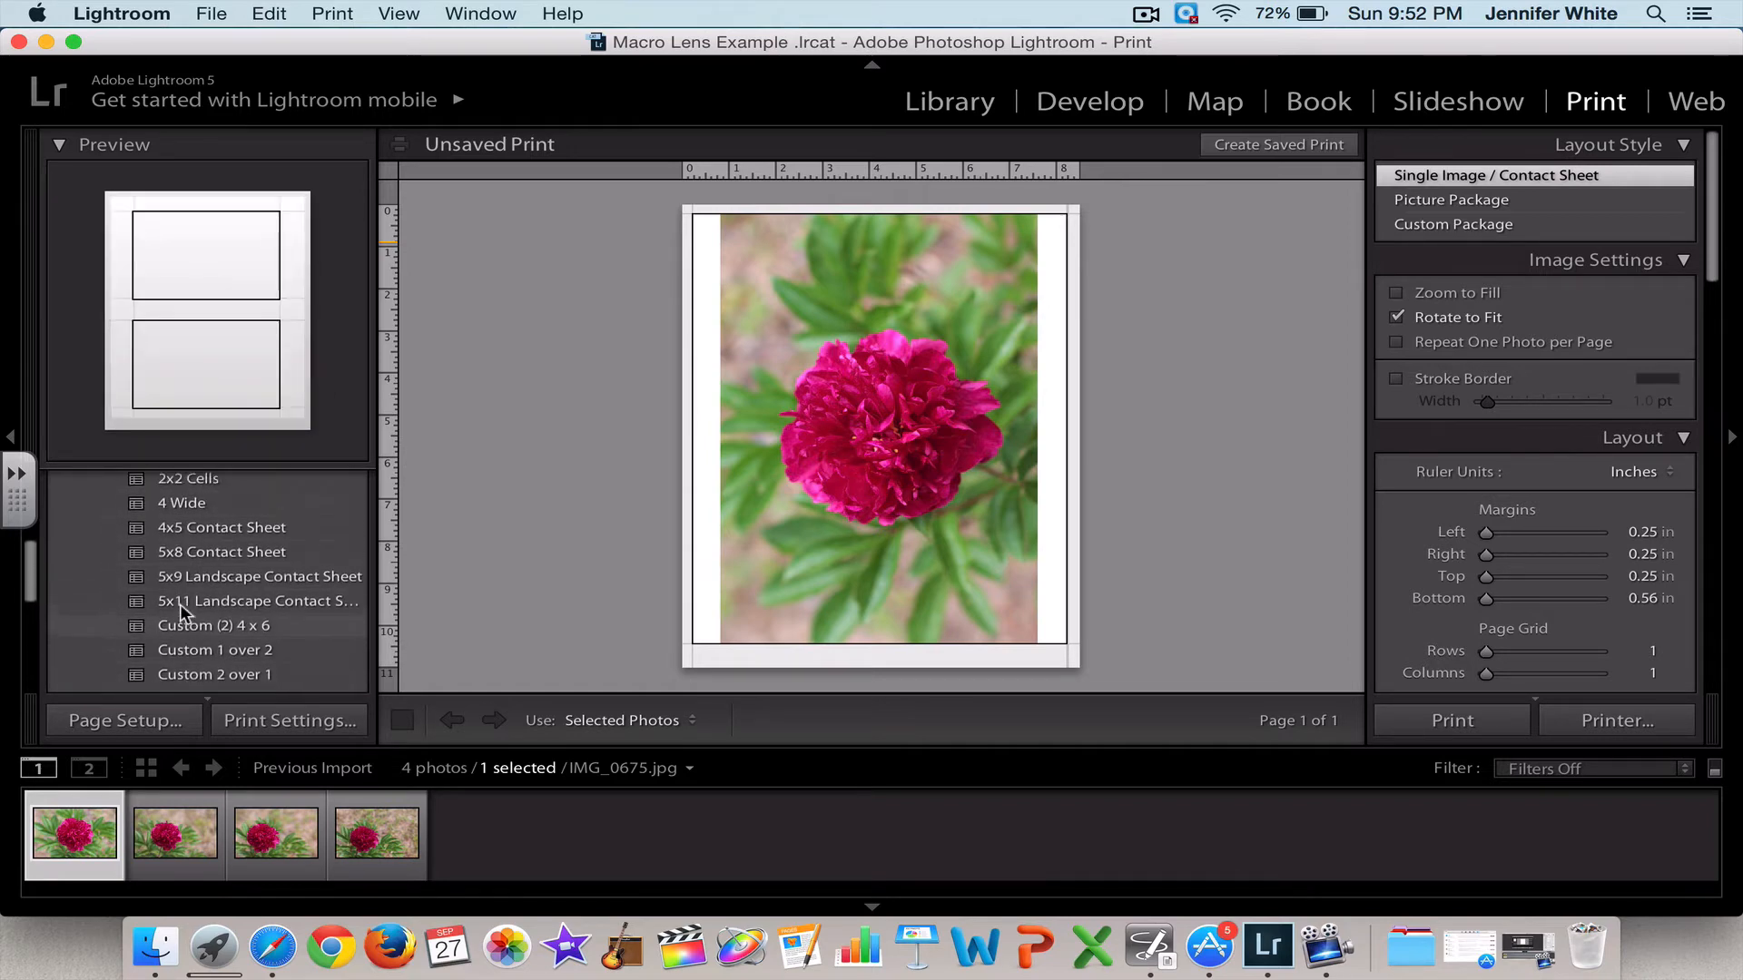
pyautogui.scroll(5, 180, 603)
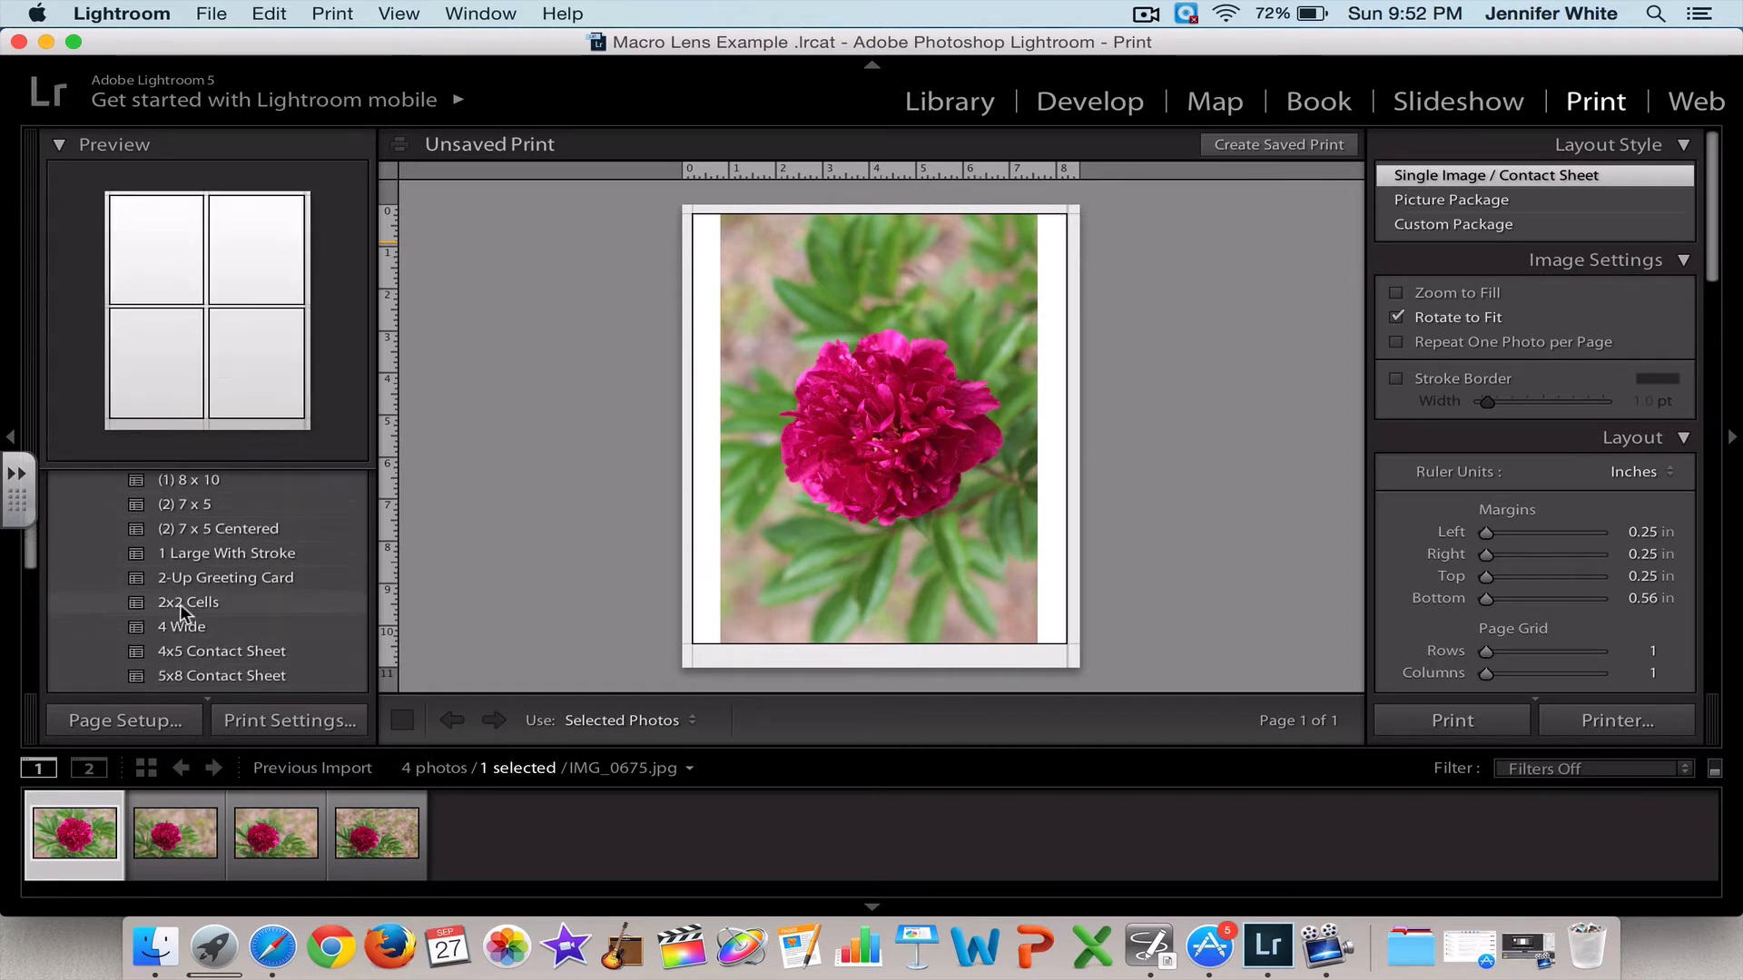
pyautogui.scroll(1, 180, 603)
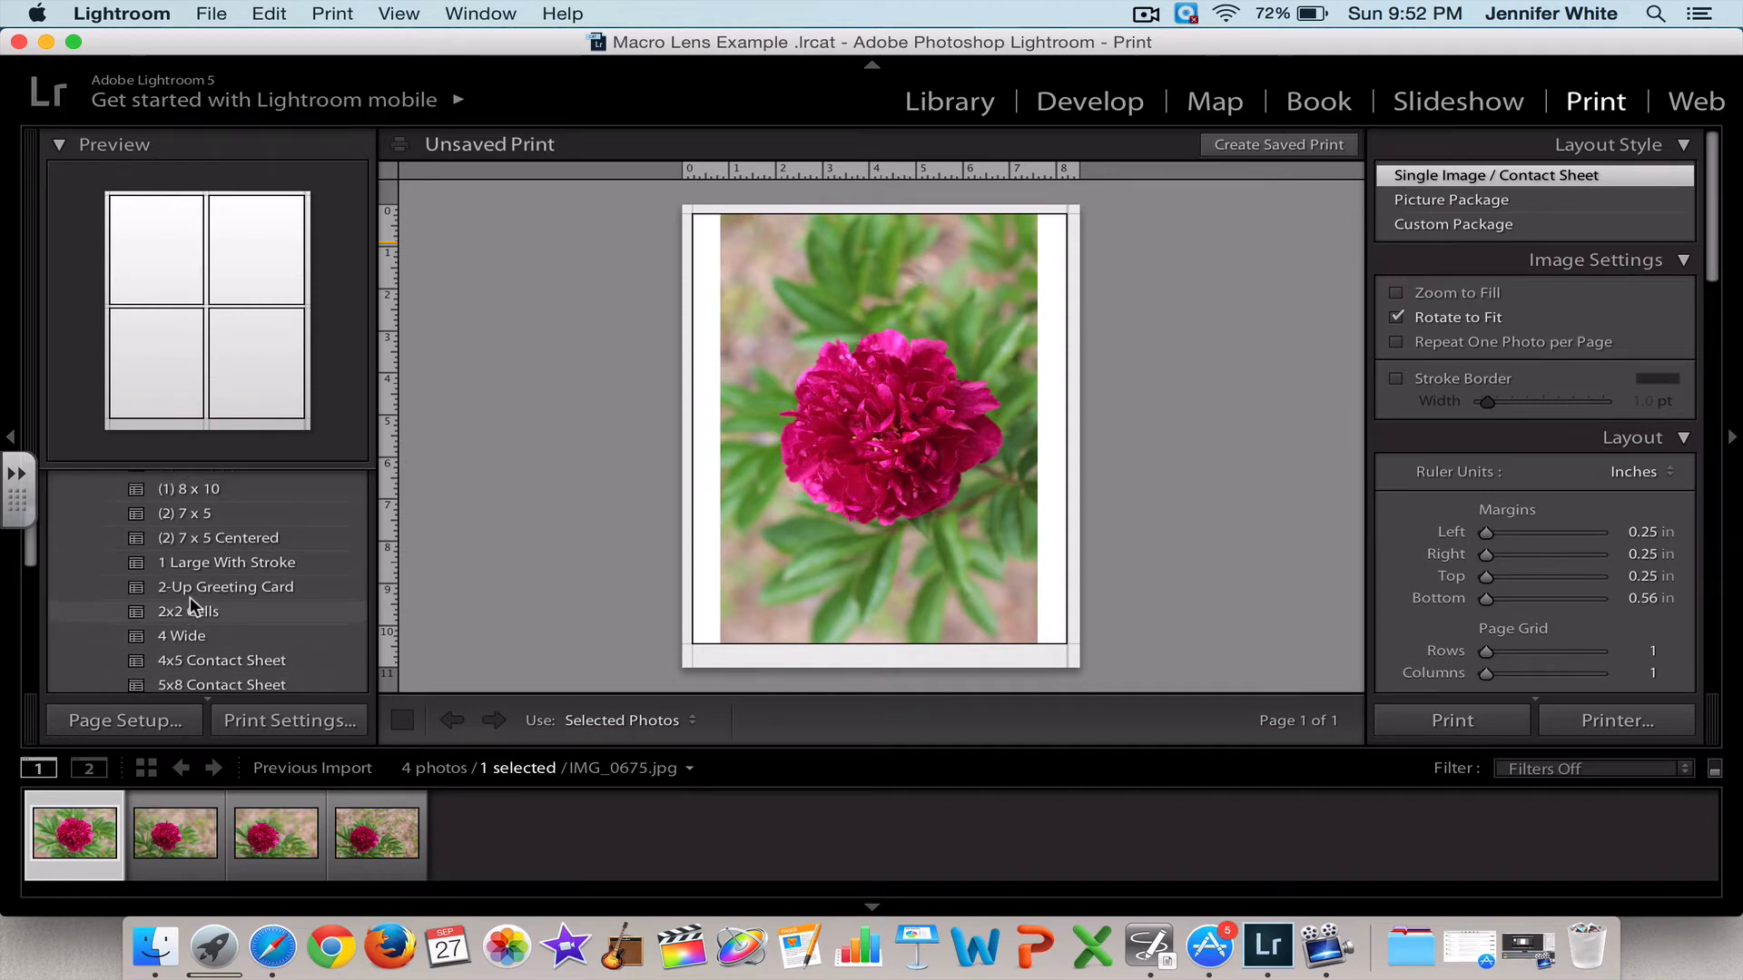
pyautogui.click(188, 602)
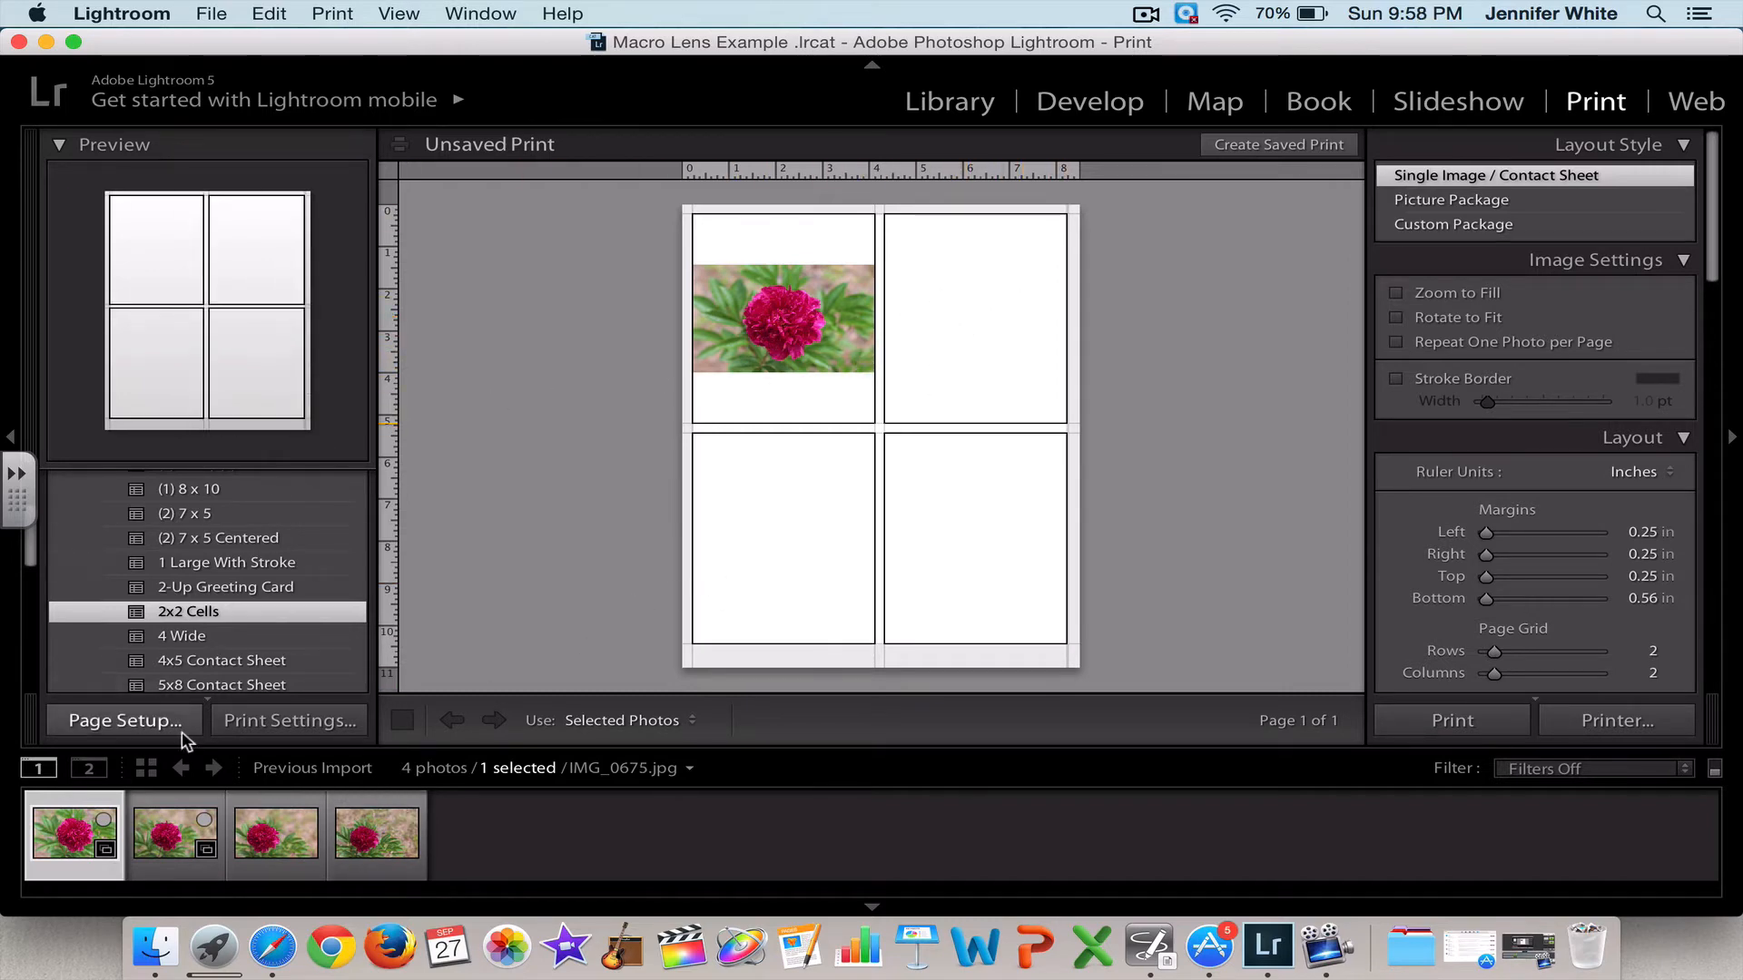
# - Add the other three flower photos to the selection so all four fill the 2x2 print layout
pyautogui.keyDown('super'); pyautogui.click(175, 833); pyautogui.keyUp('super')
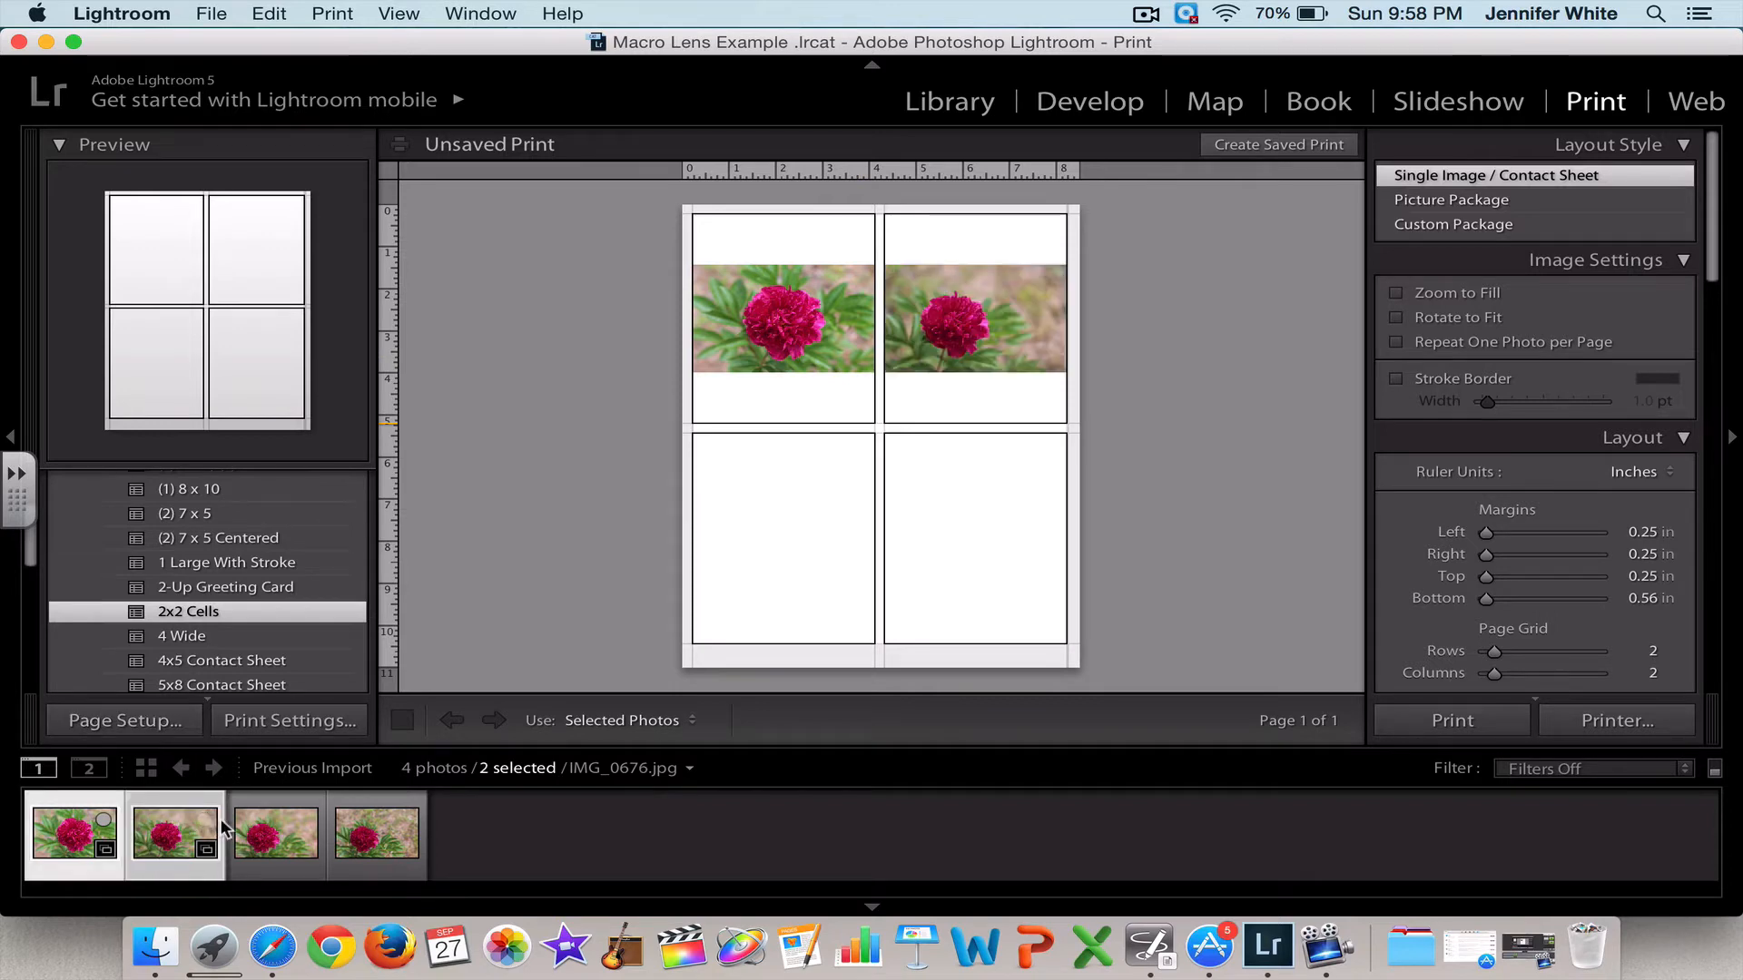
pyautogui.keyDown('super'); pyautogui.click(263, 832); pyautogui.keyUp('super')
pyautogui.keyDown('super'); pyautogui.click(360, 837); pyautogui.keyUp('super')
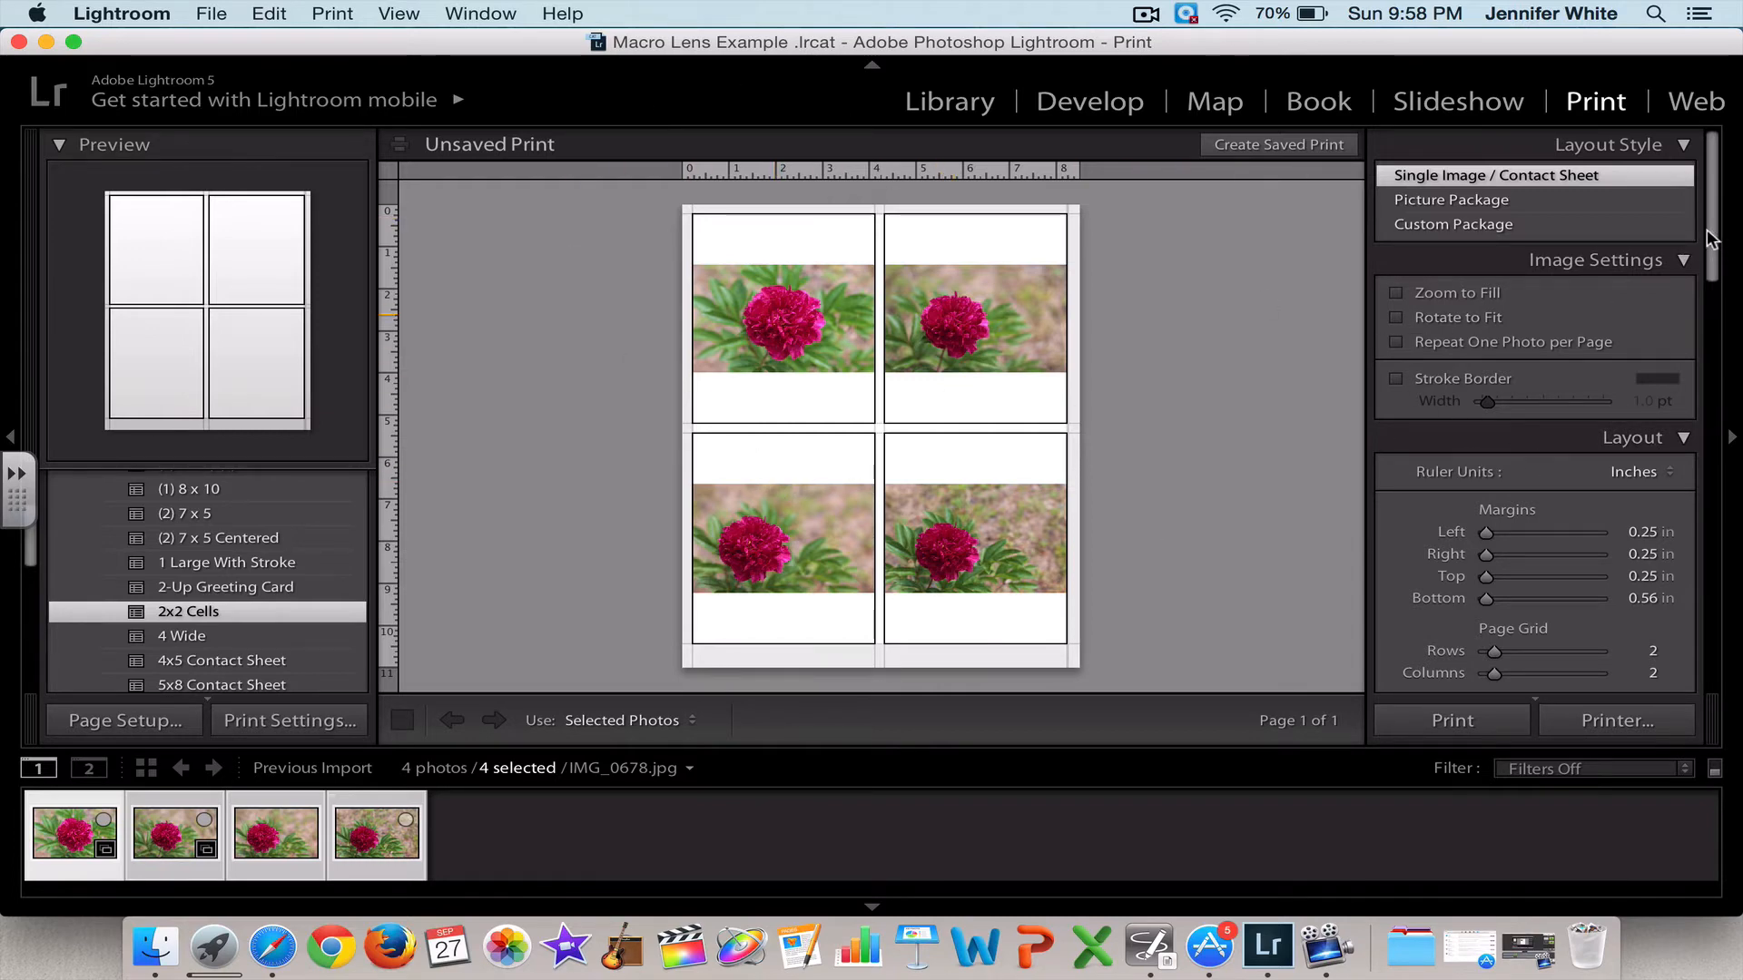
# - Review the print layout's margin and cell settings, and switch Show Guides off and back on to preview the page
pyautogui.moveTo(1715, 240); pyautogui.dragTo(1715, 261)
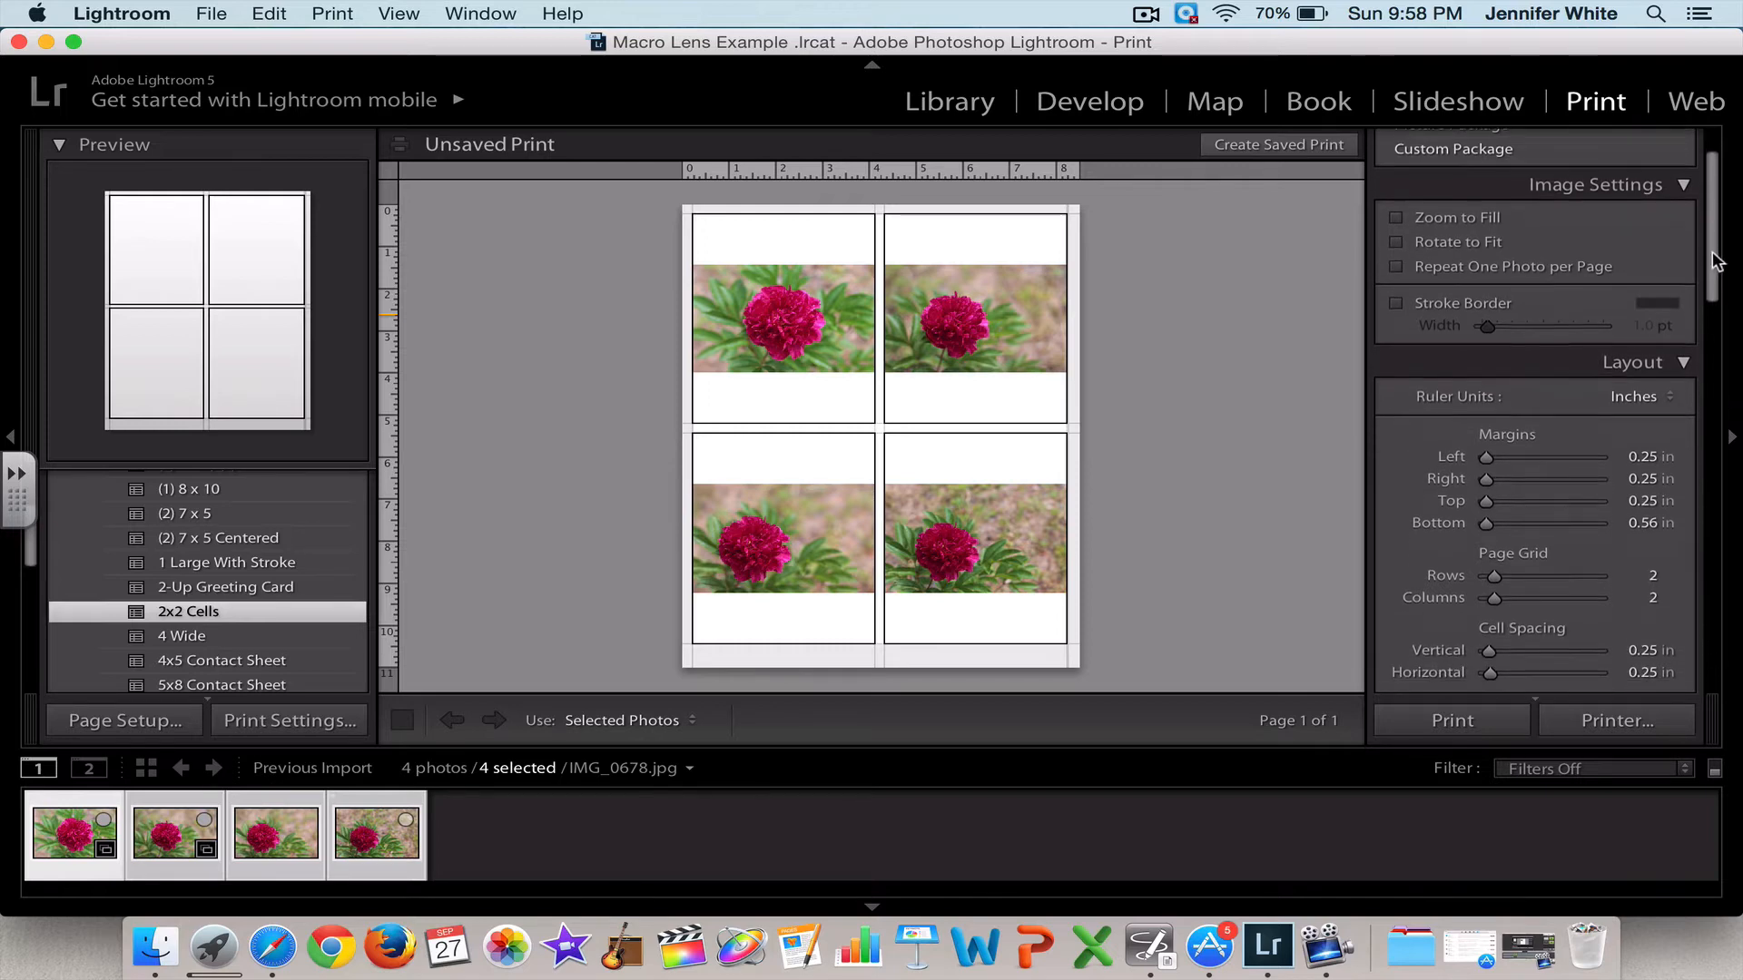
pyautogui.scroll(-3, 1575, 358)
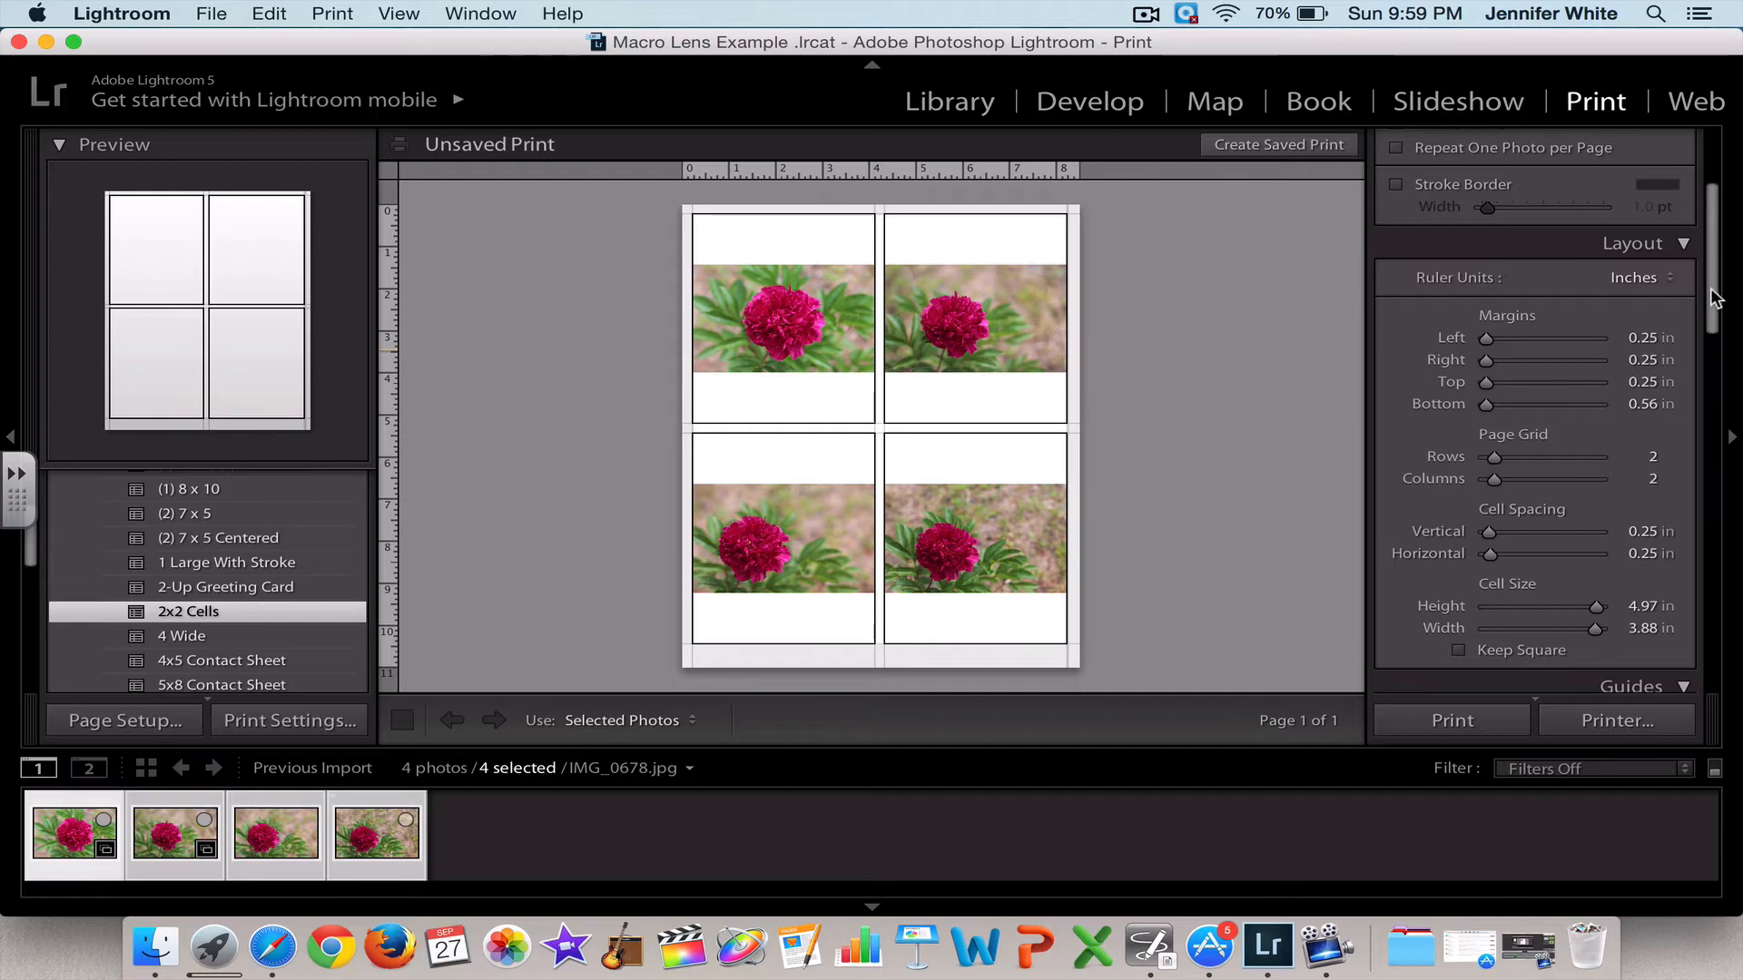
pyautogui.moveTo(1715, 299); pyautogui.dragTo(1716, 402)
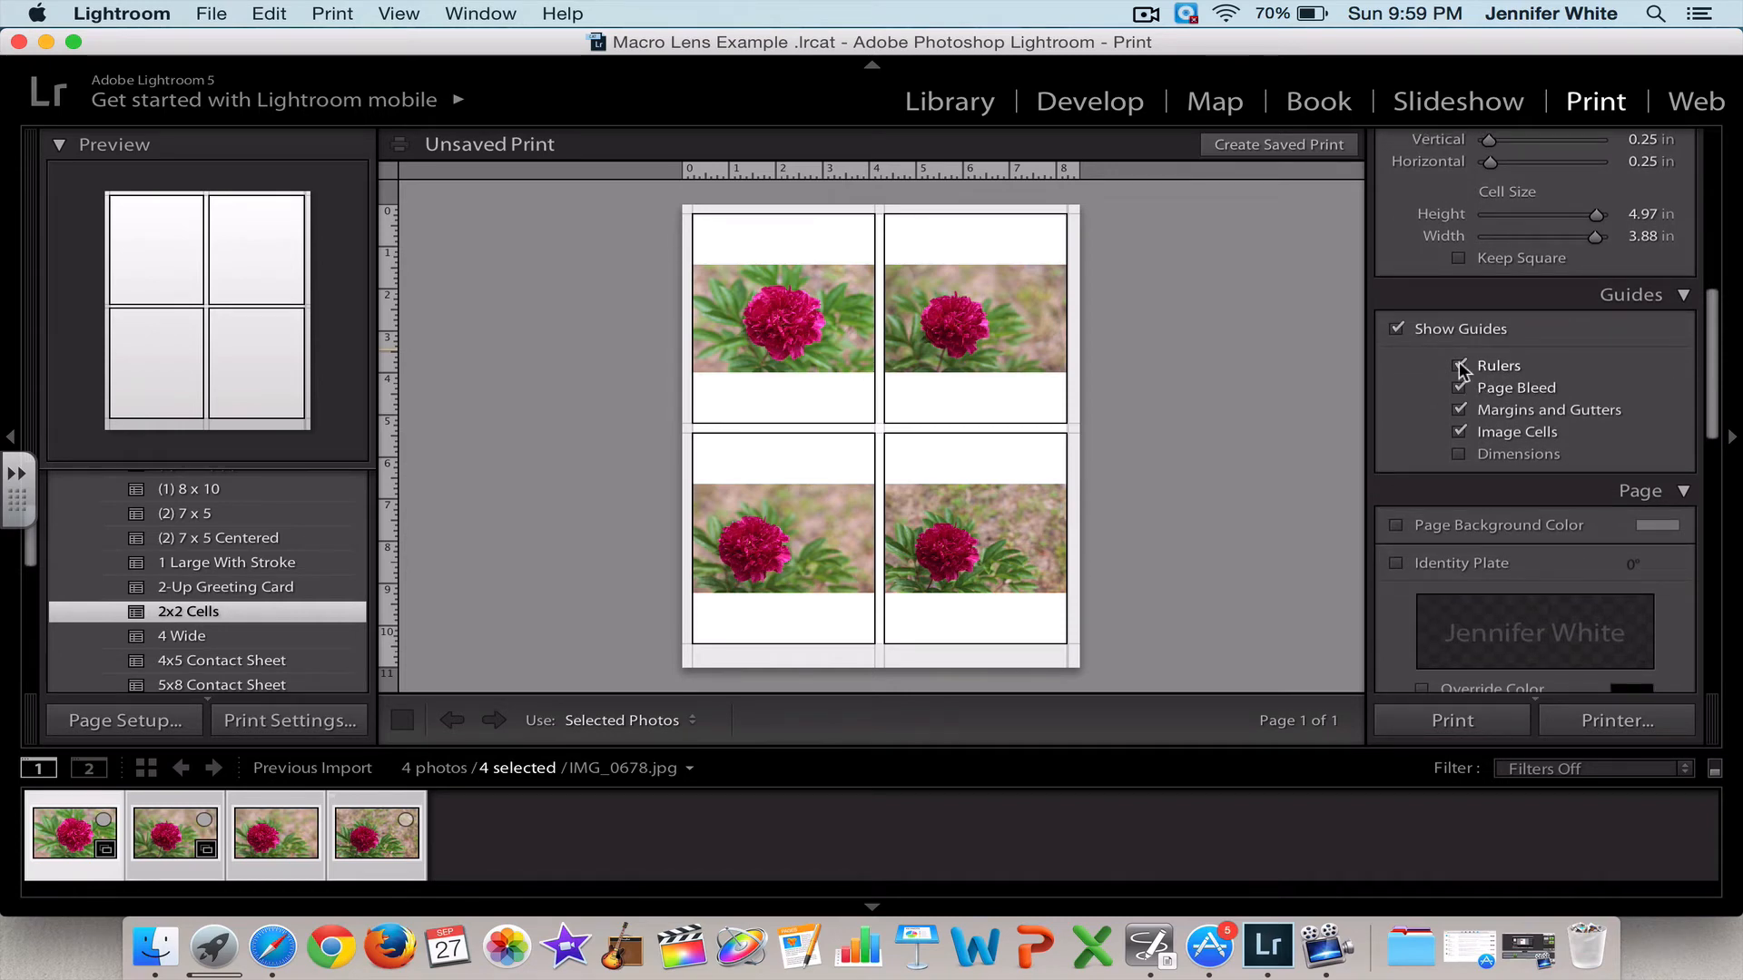
pyautogui.click(1397, 328)
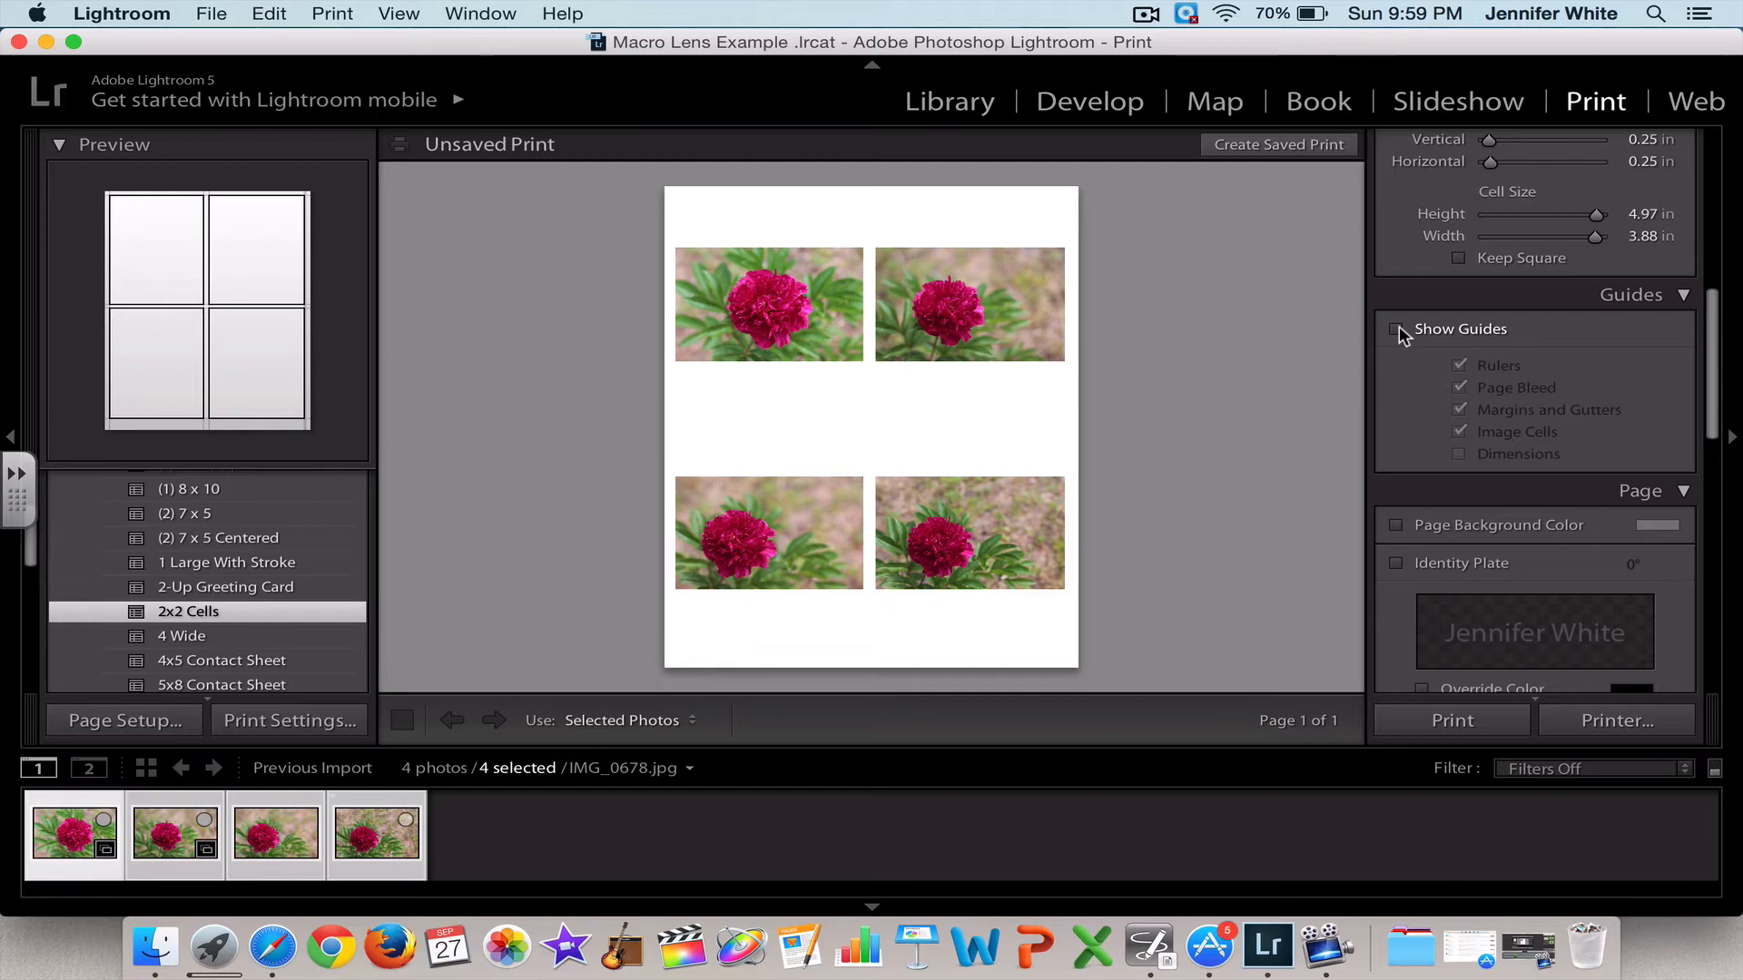
pyautogui.click(1398, 329)
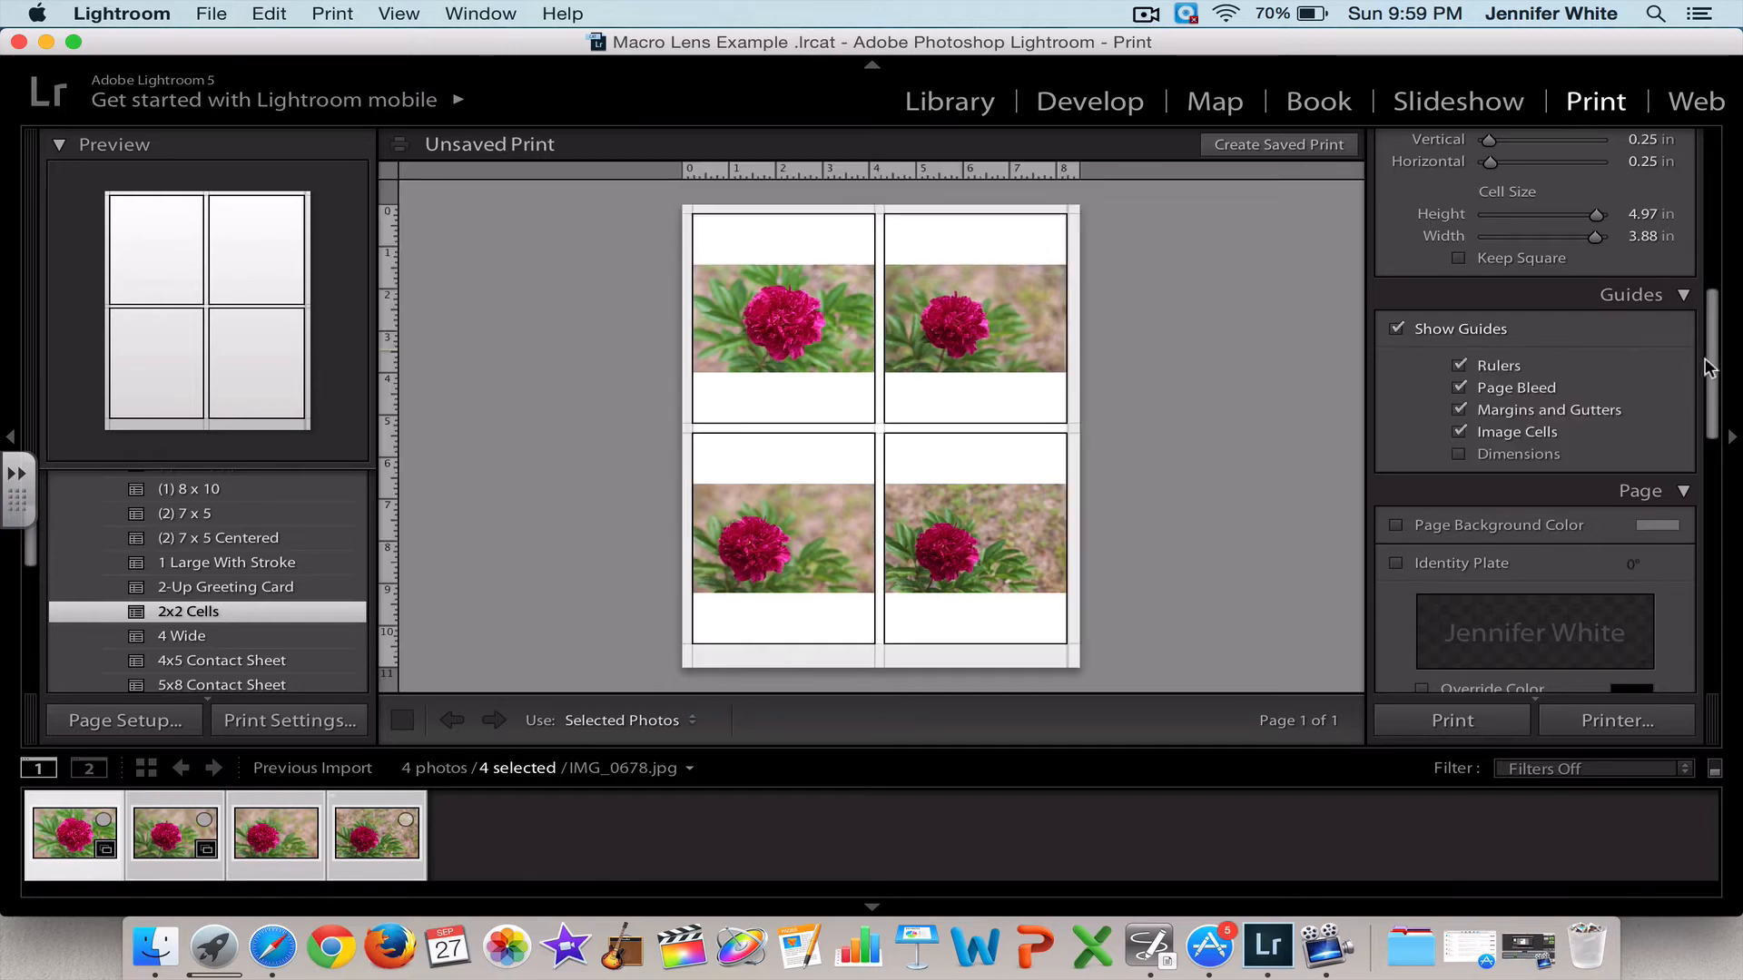
# - Enable the page background color, look at its color choices without picking one, and disable it again
pyautogui.moveTo(1710, 368); pyautogui.dragTo(1714, 416)
pyautogui.click(1397, 362)
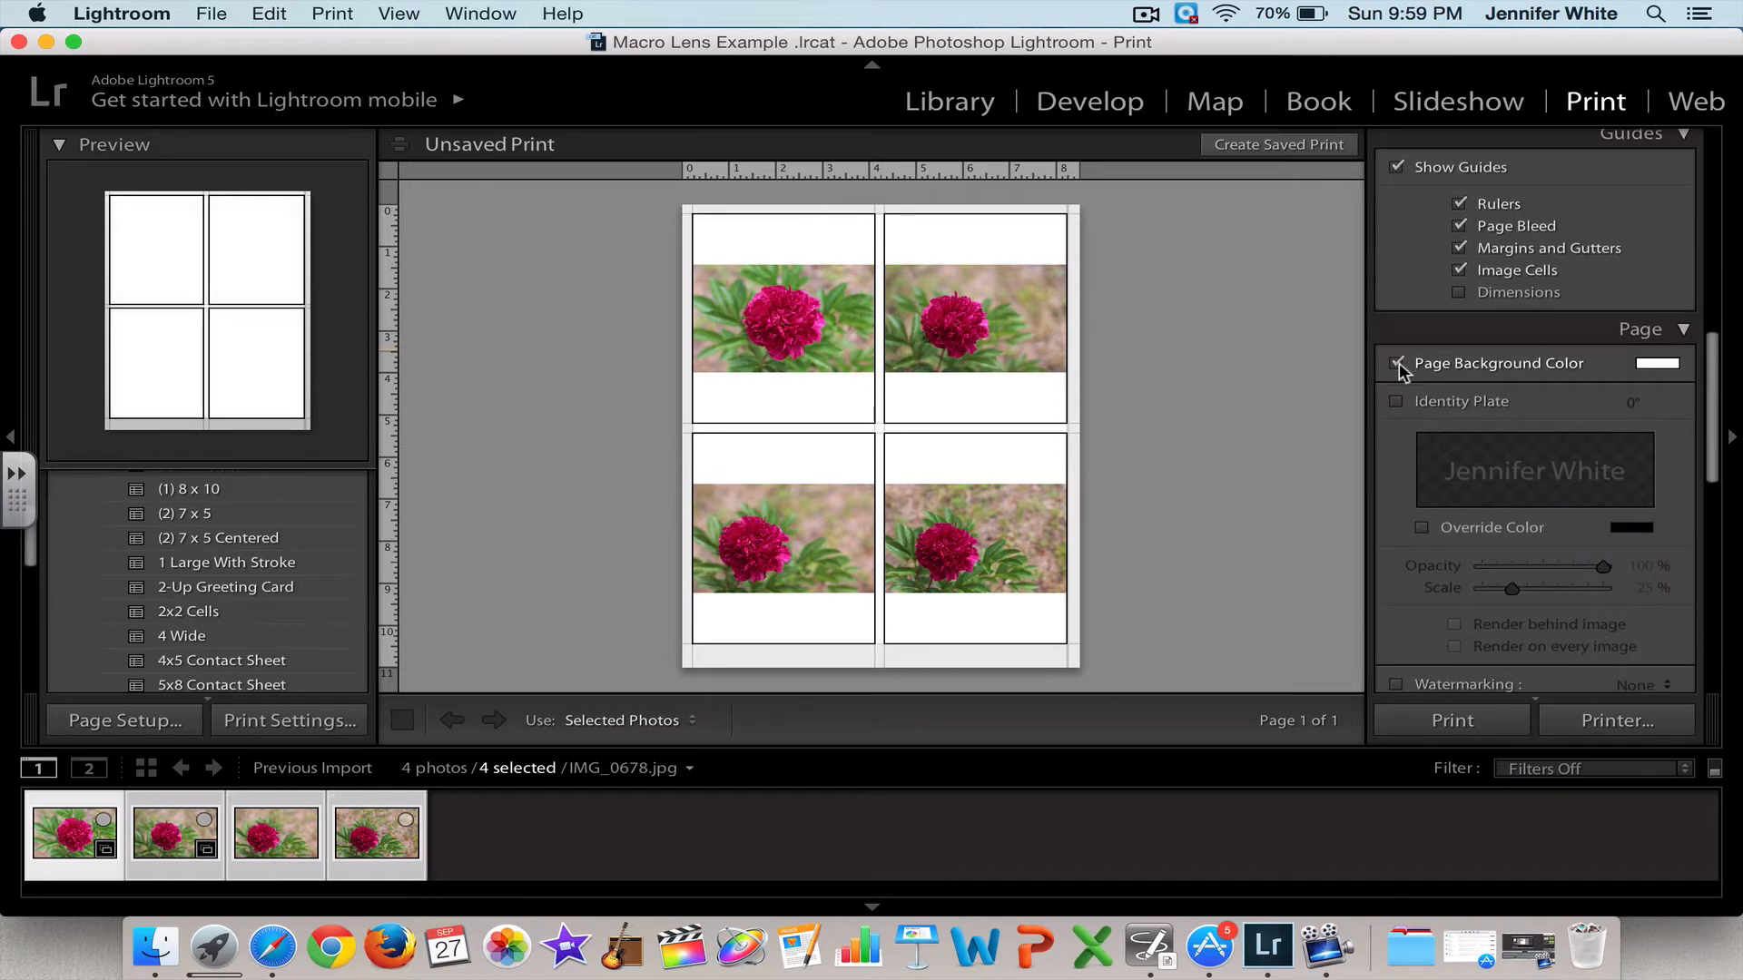
pyautogui.click(1661, 364)
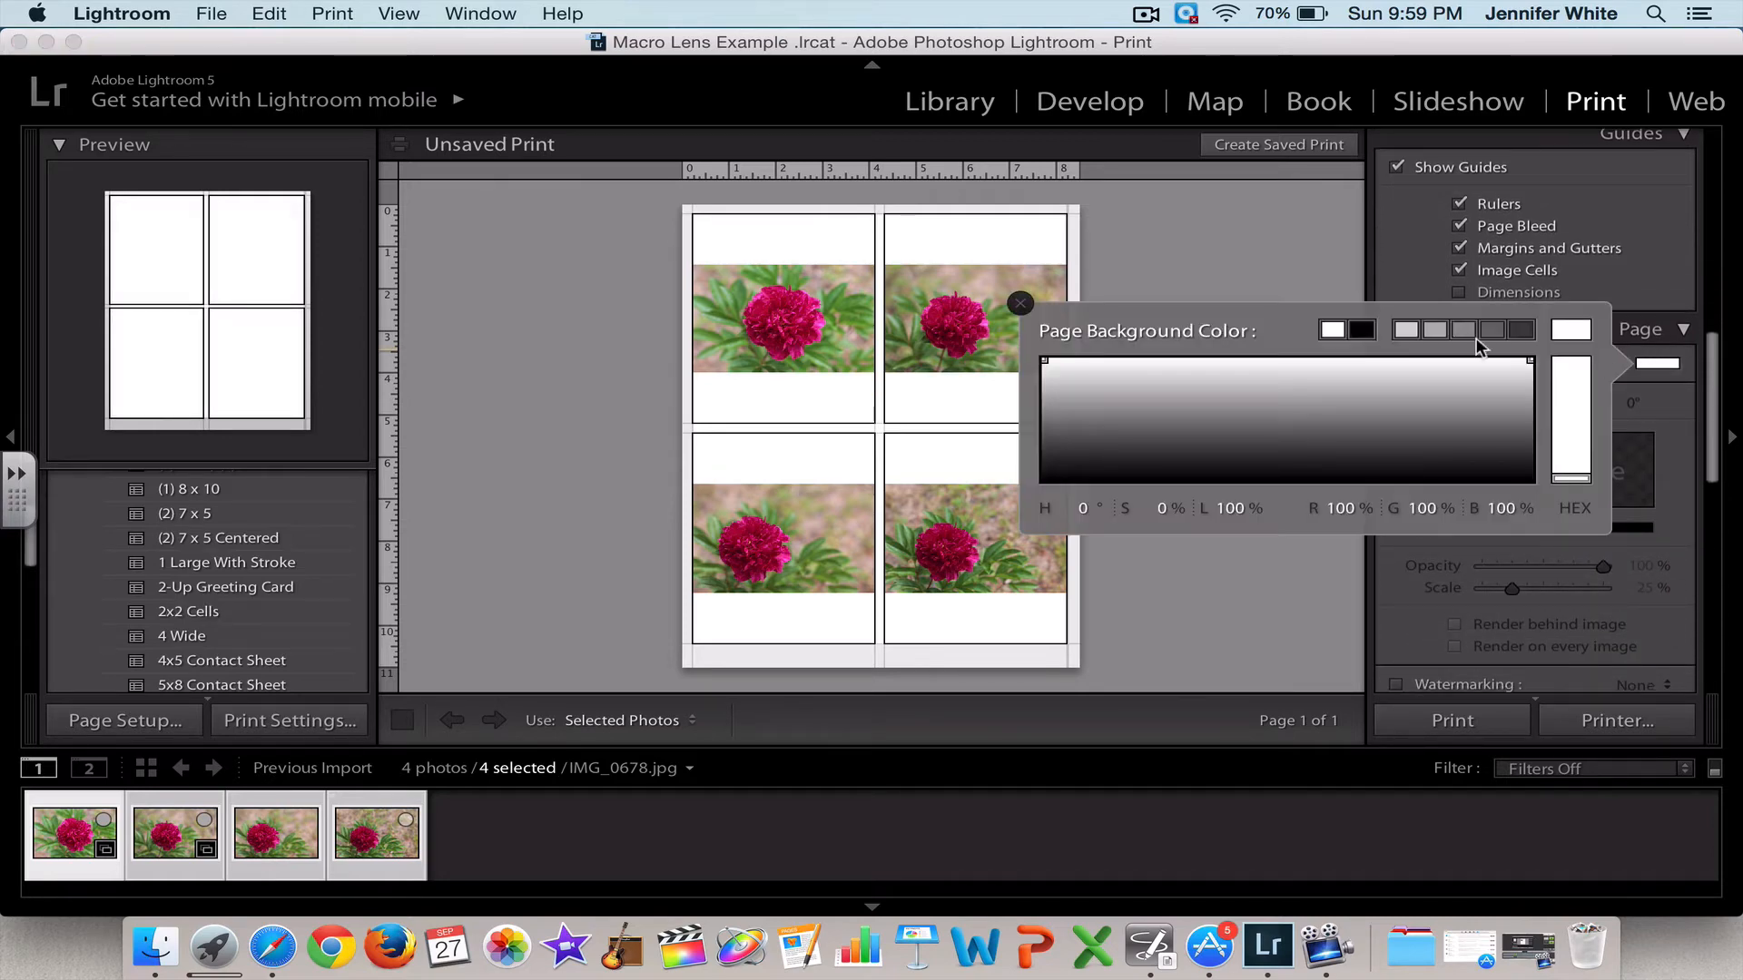
pyautogui.click(1019, 304)
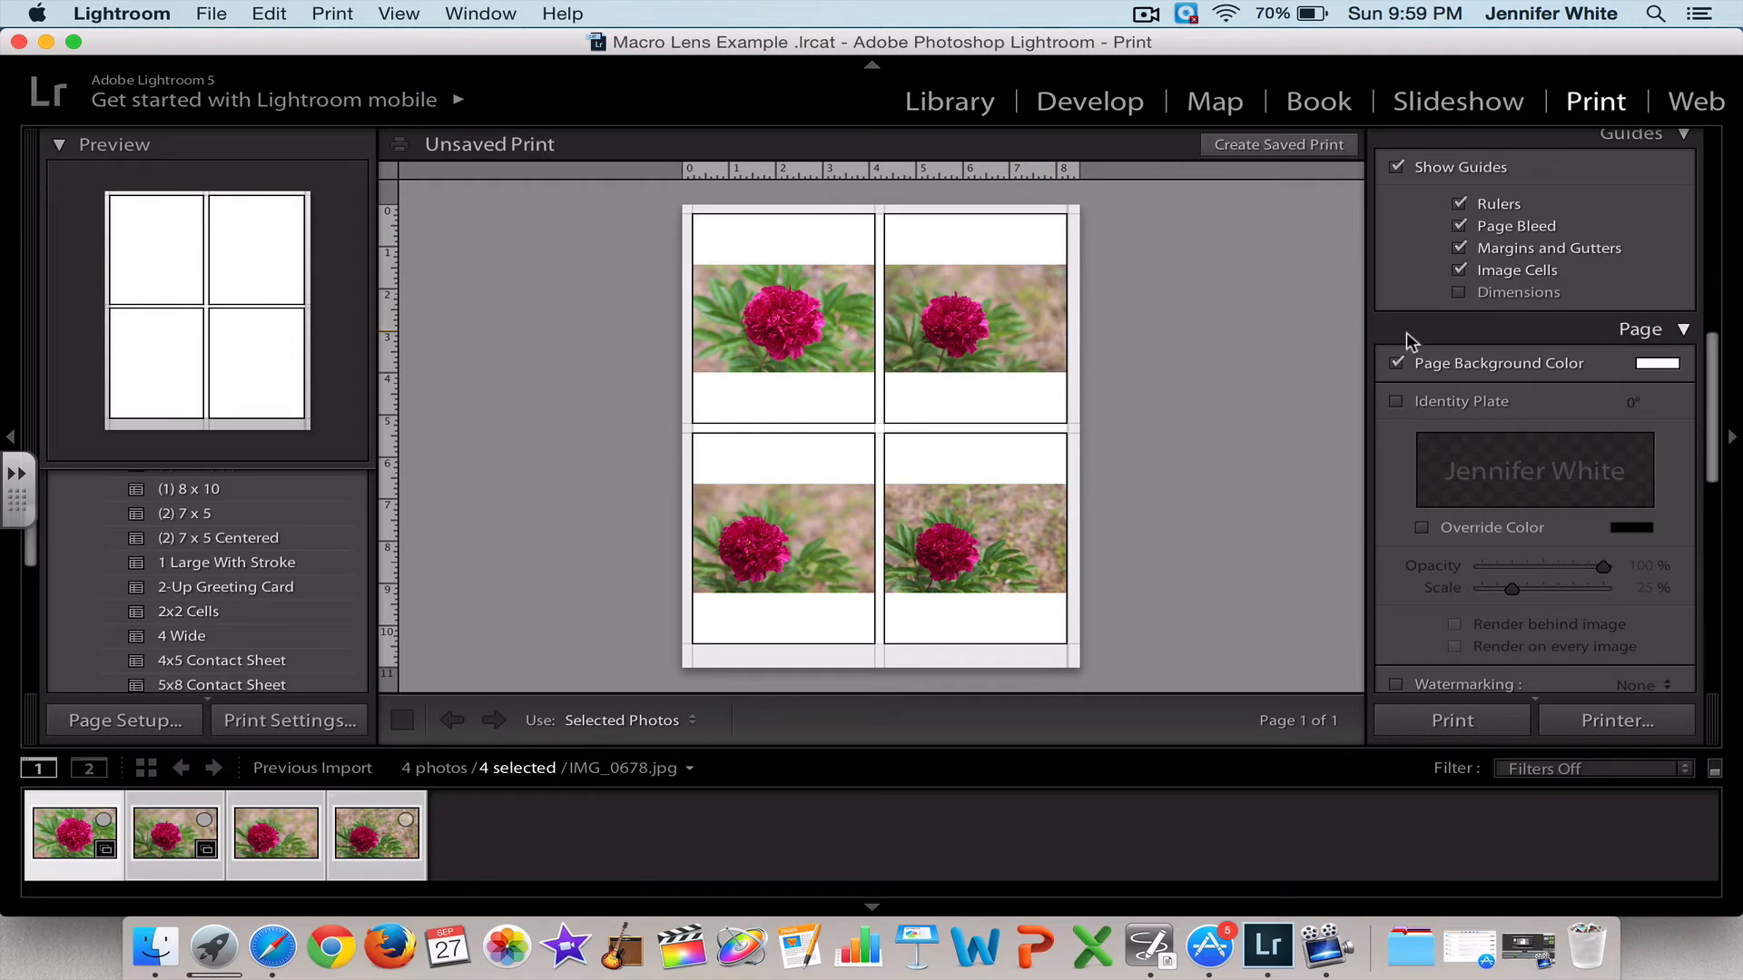
pyautogui.click(1396, 362)
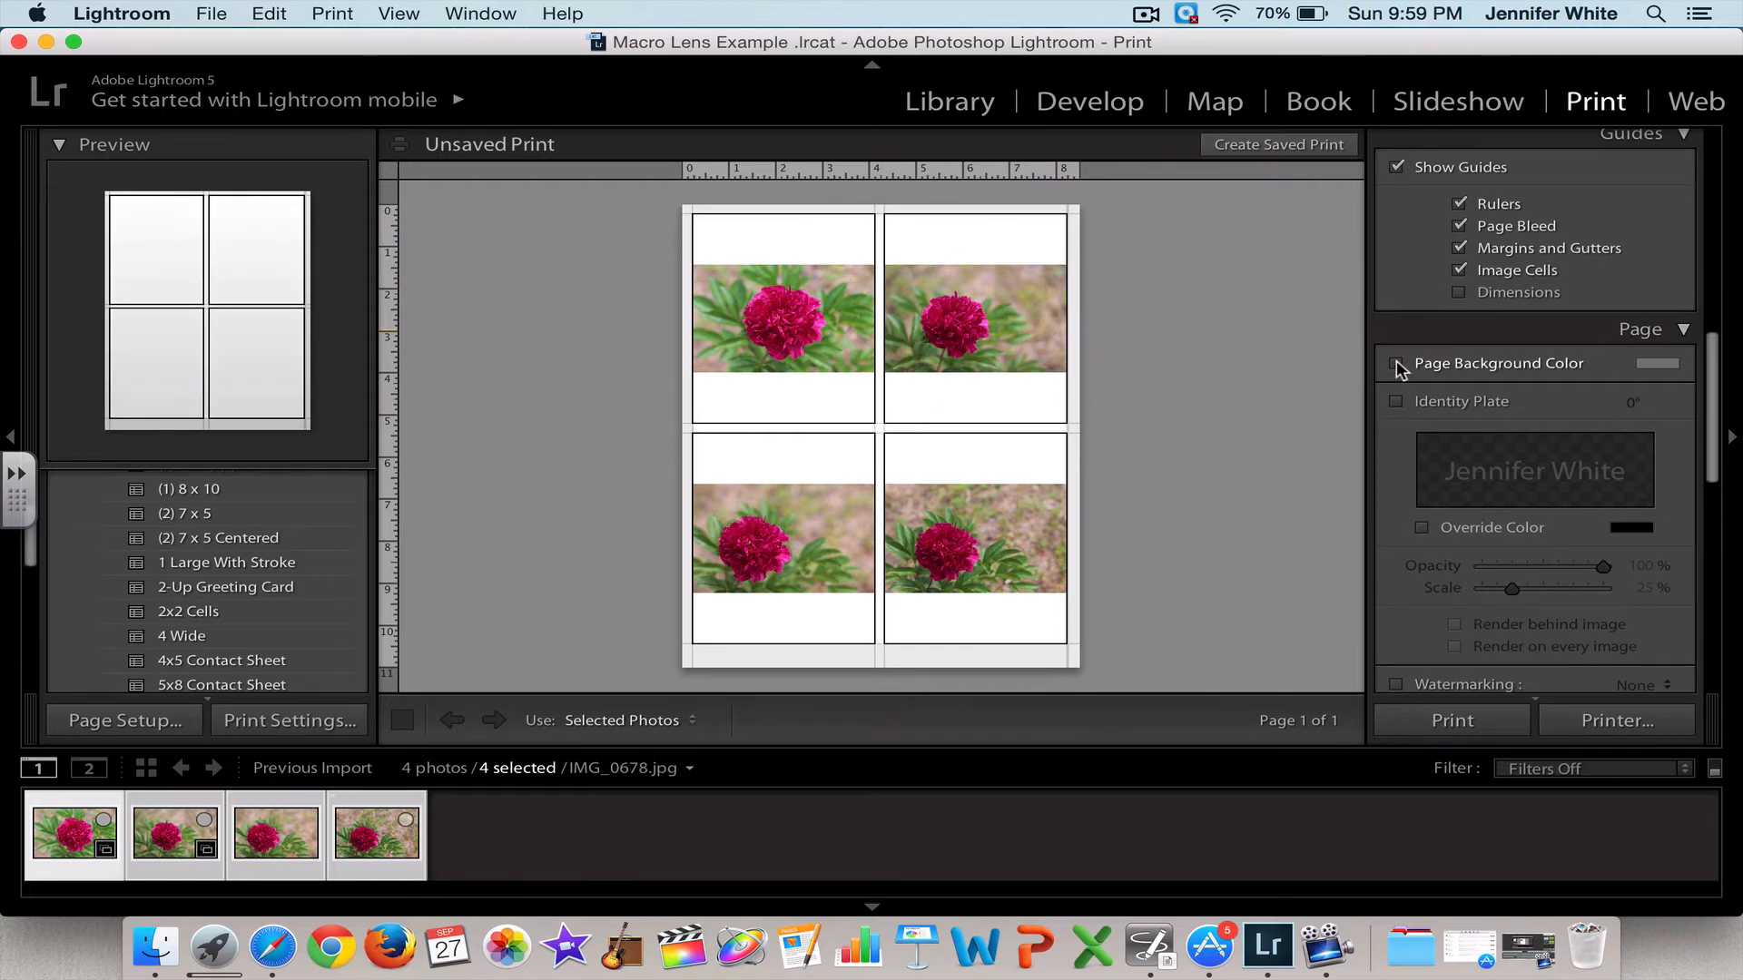
pyautogui.scroll(-3, 1485, 476)
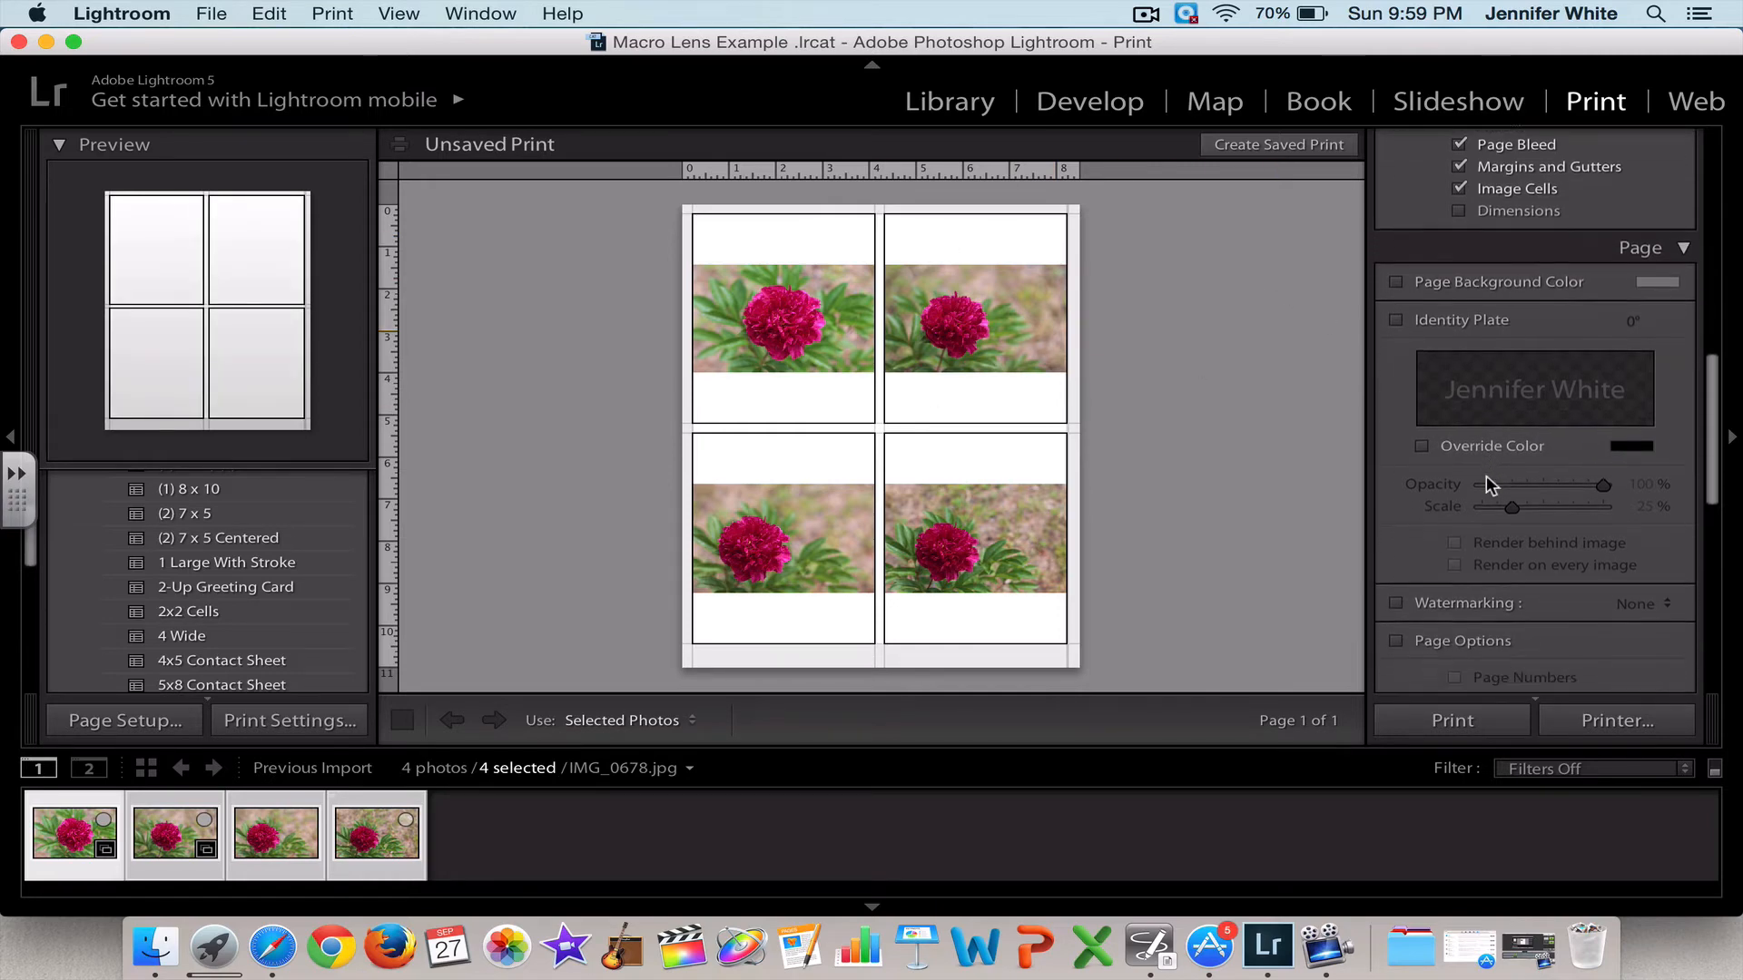
# - Enable watermarking for the printed photos and apply the existing copyright-name text watermark from the Watermark Editor
pyautogui.scroll(-2, 1484, 476)
pyautogui.scroll(2, 1485, 475)
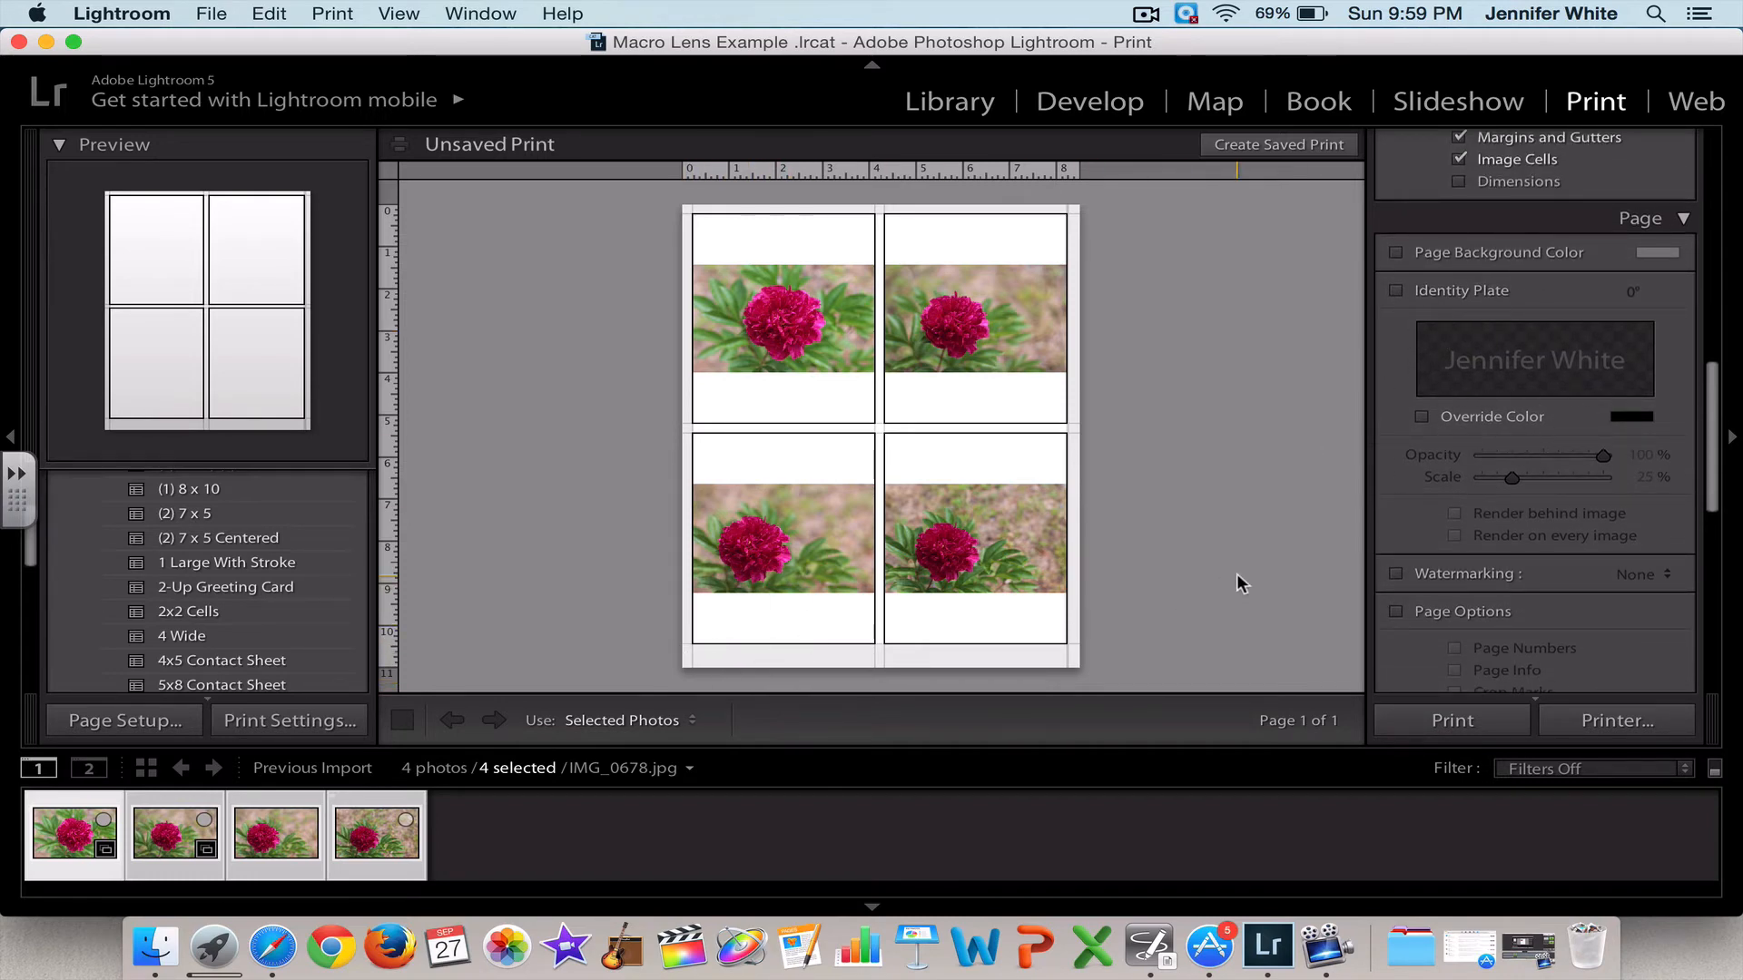
pyautogui.click(1397, 574)
pyautogui.click(1652, 575)
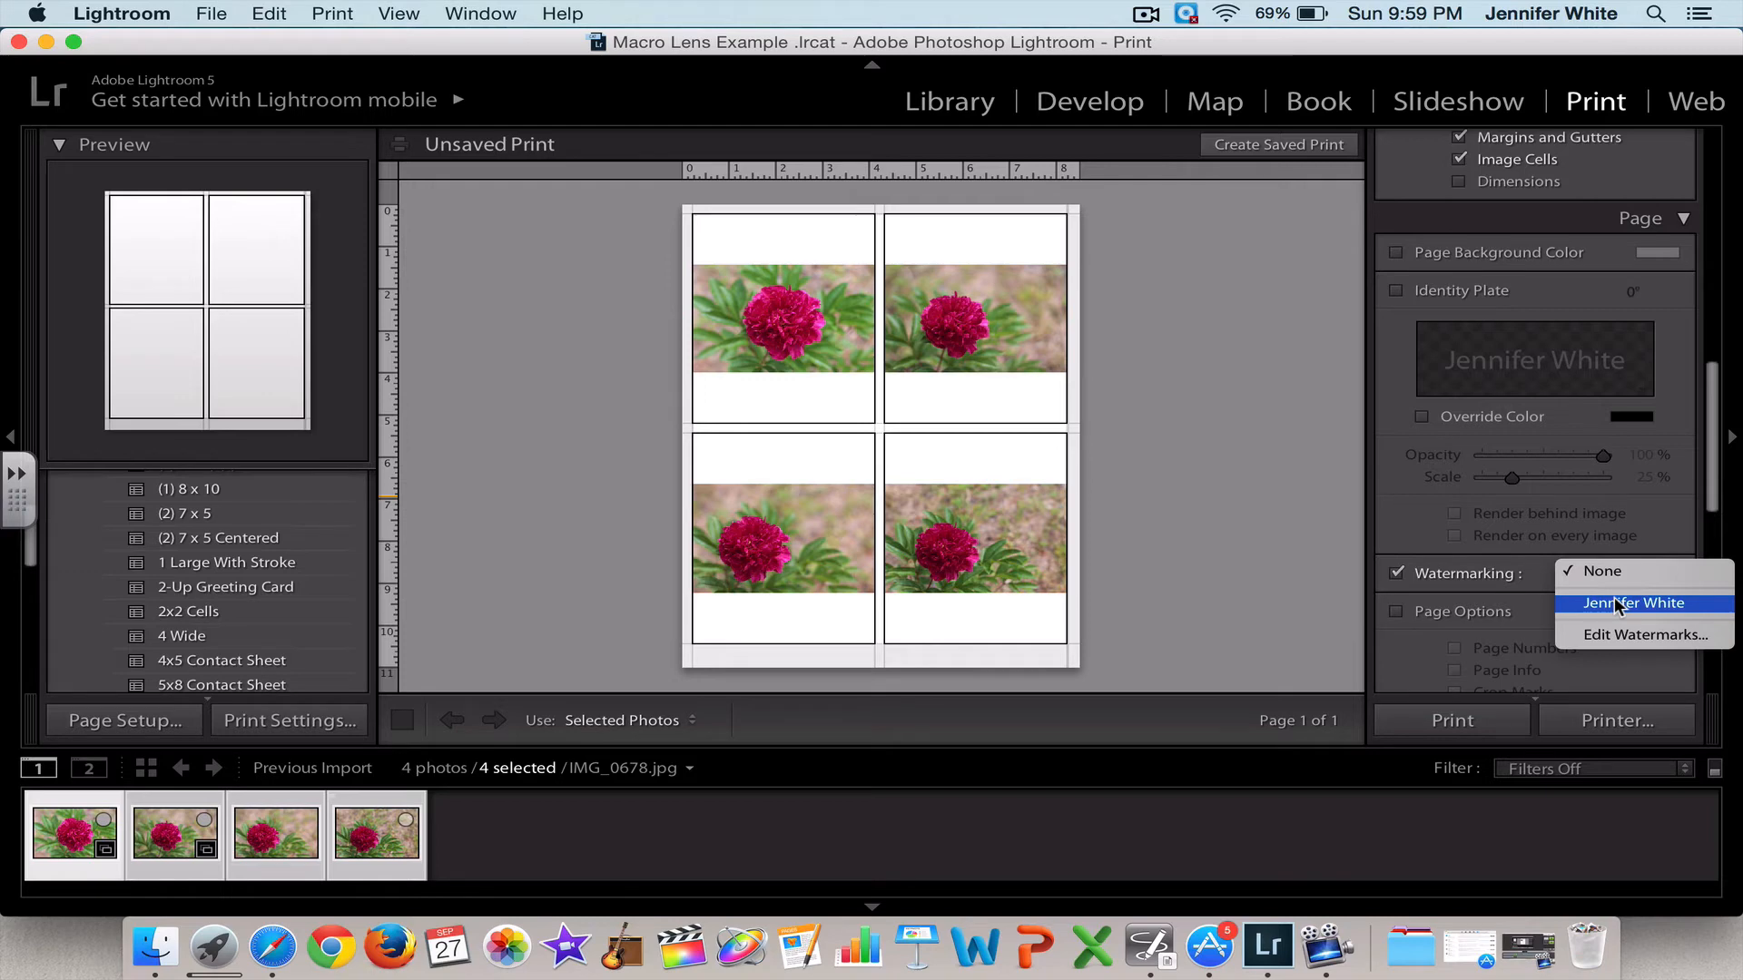
pyautogui.click(1617, 634)
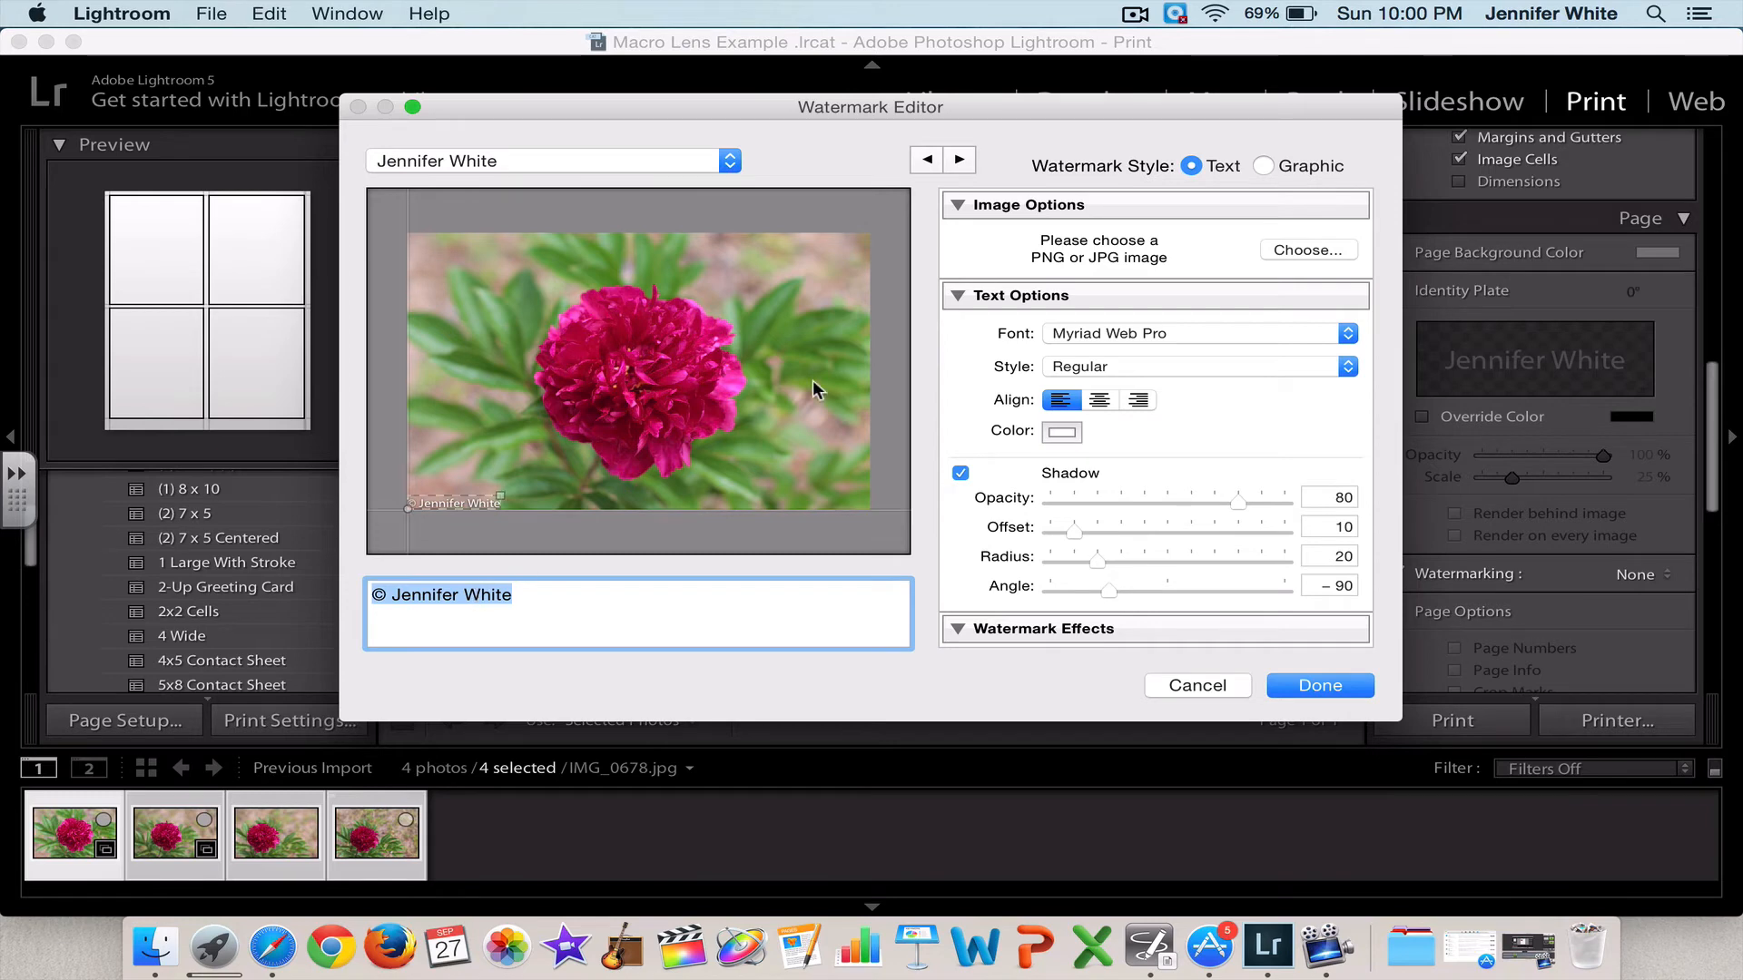
pyautogui.click(1321, 686)
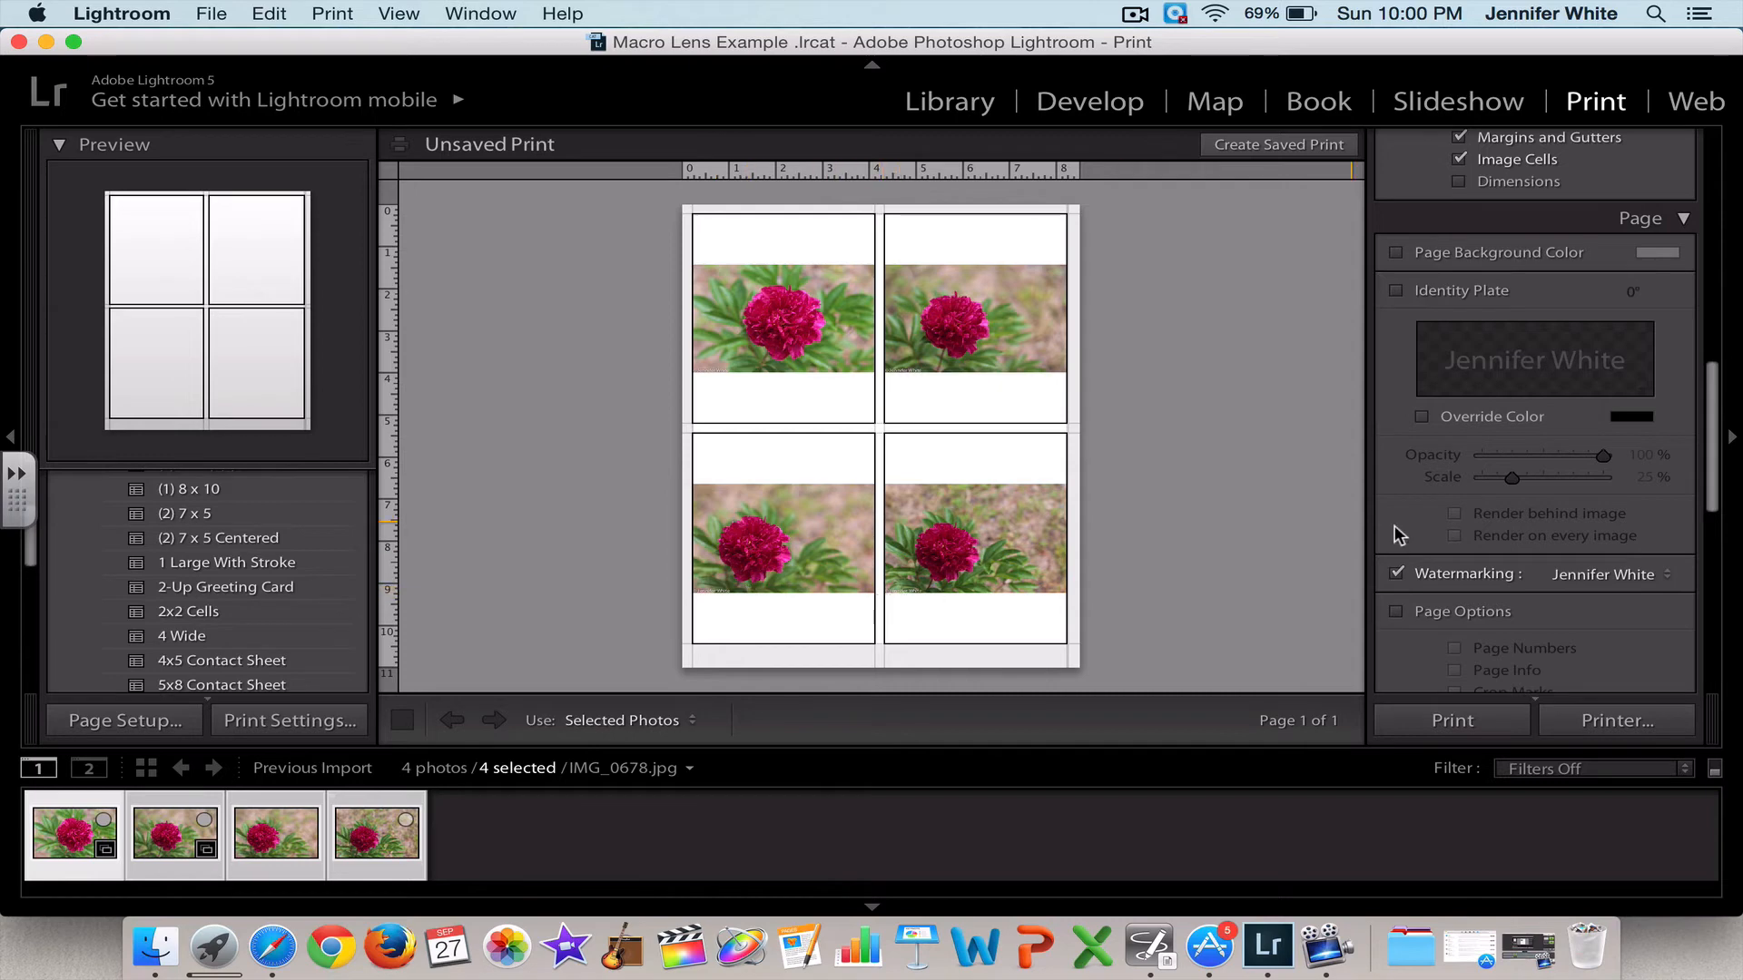
pyautogui.click(1396, 574)
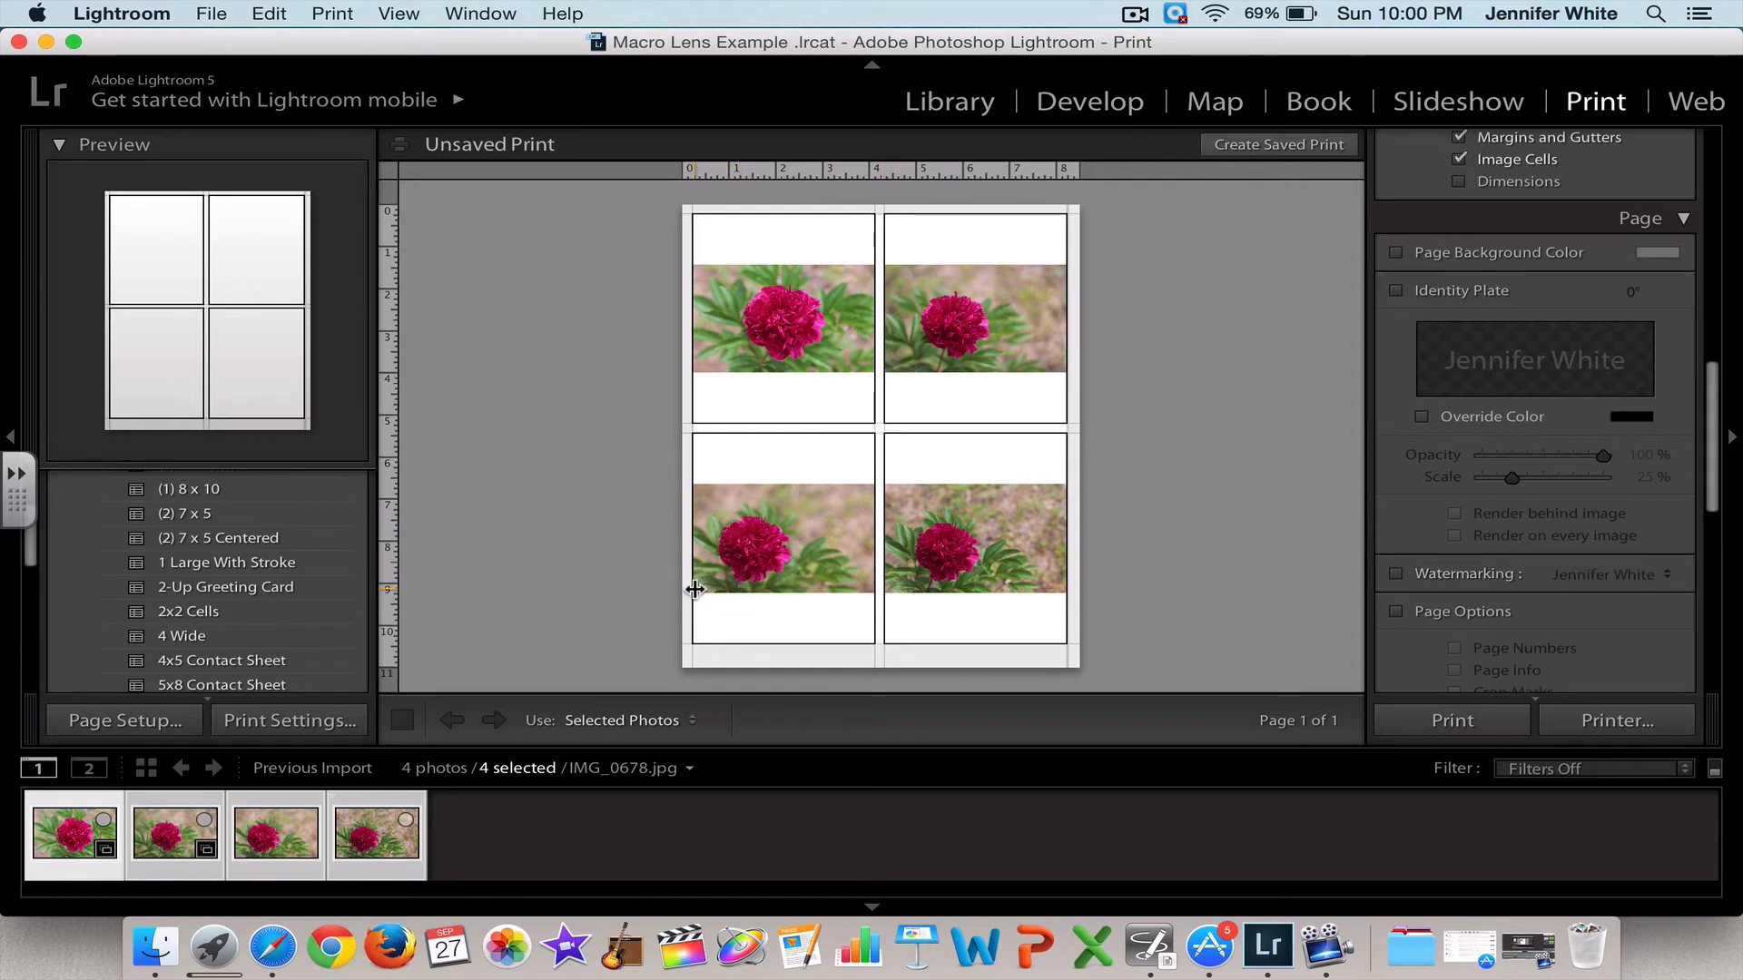
pyautogui.click(1397, 574)
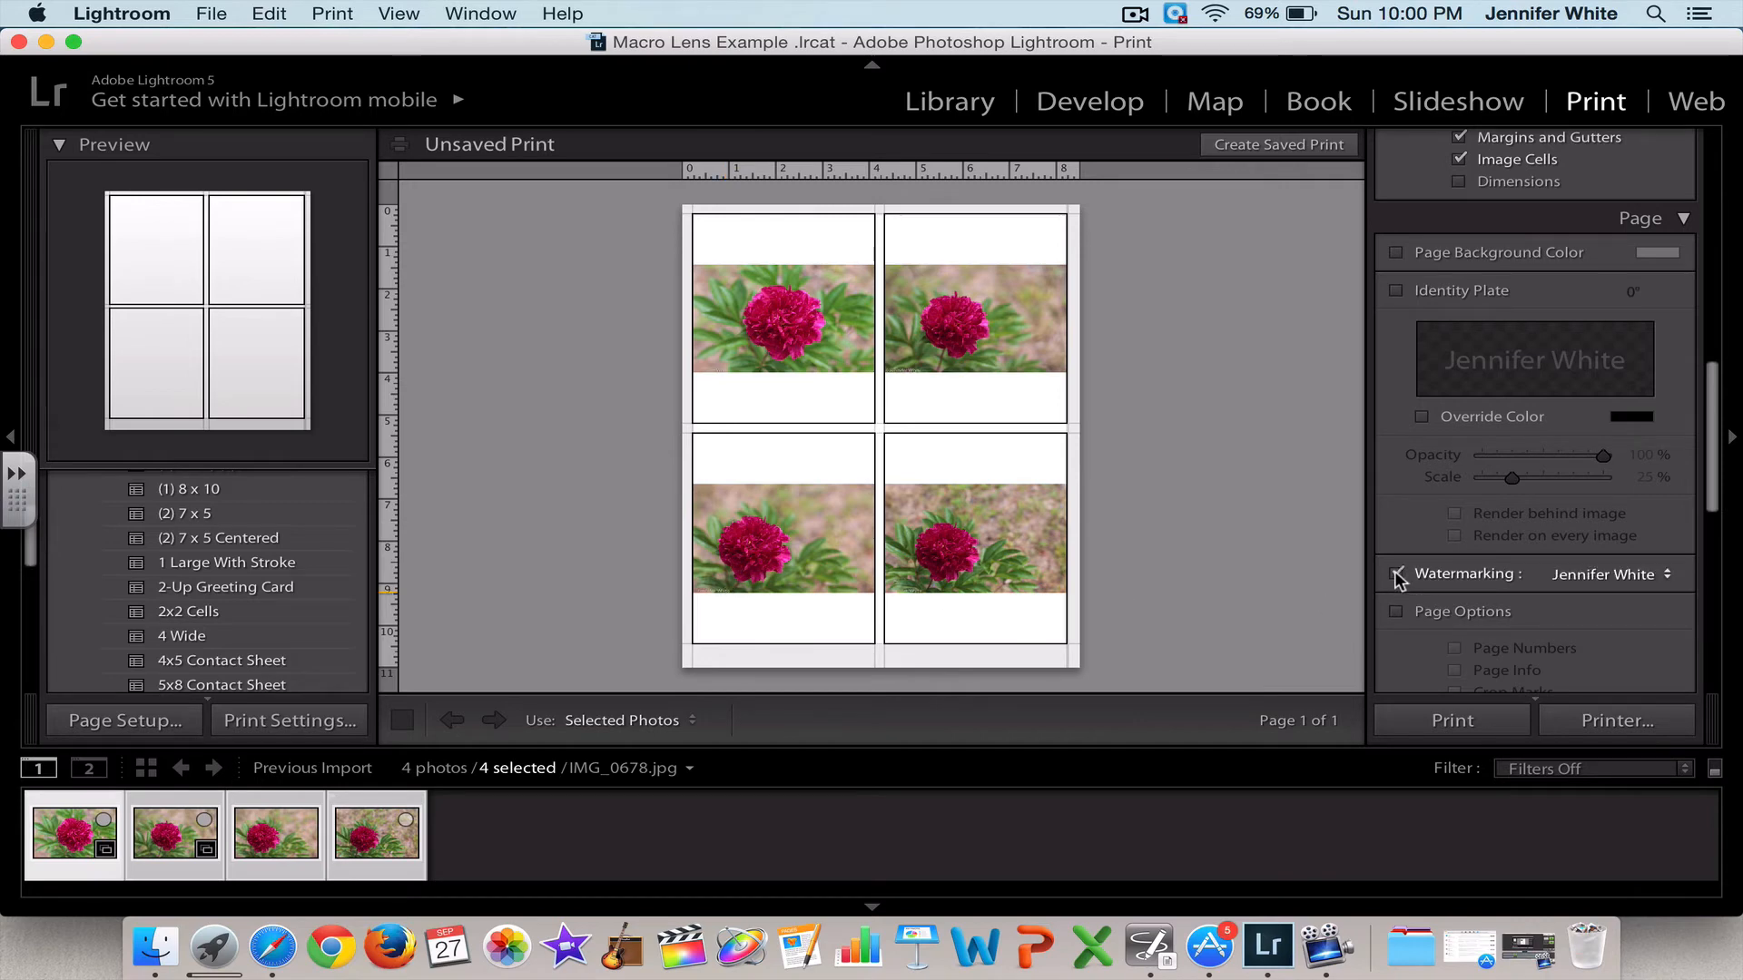
# - Turn on Photo Info for the page and set it to show each photo's Exposure
pyautogui.scroll(-5, 1550, 606)
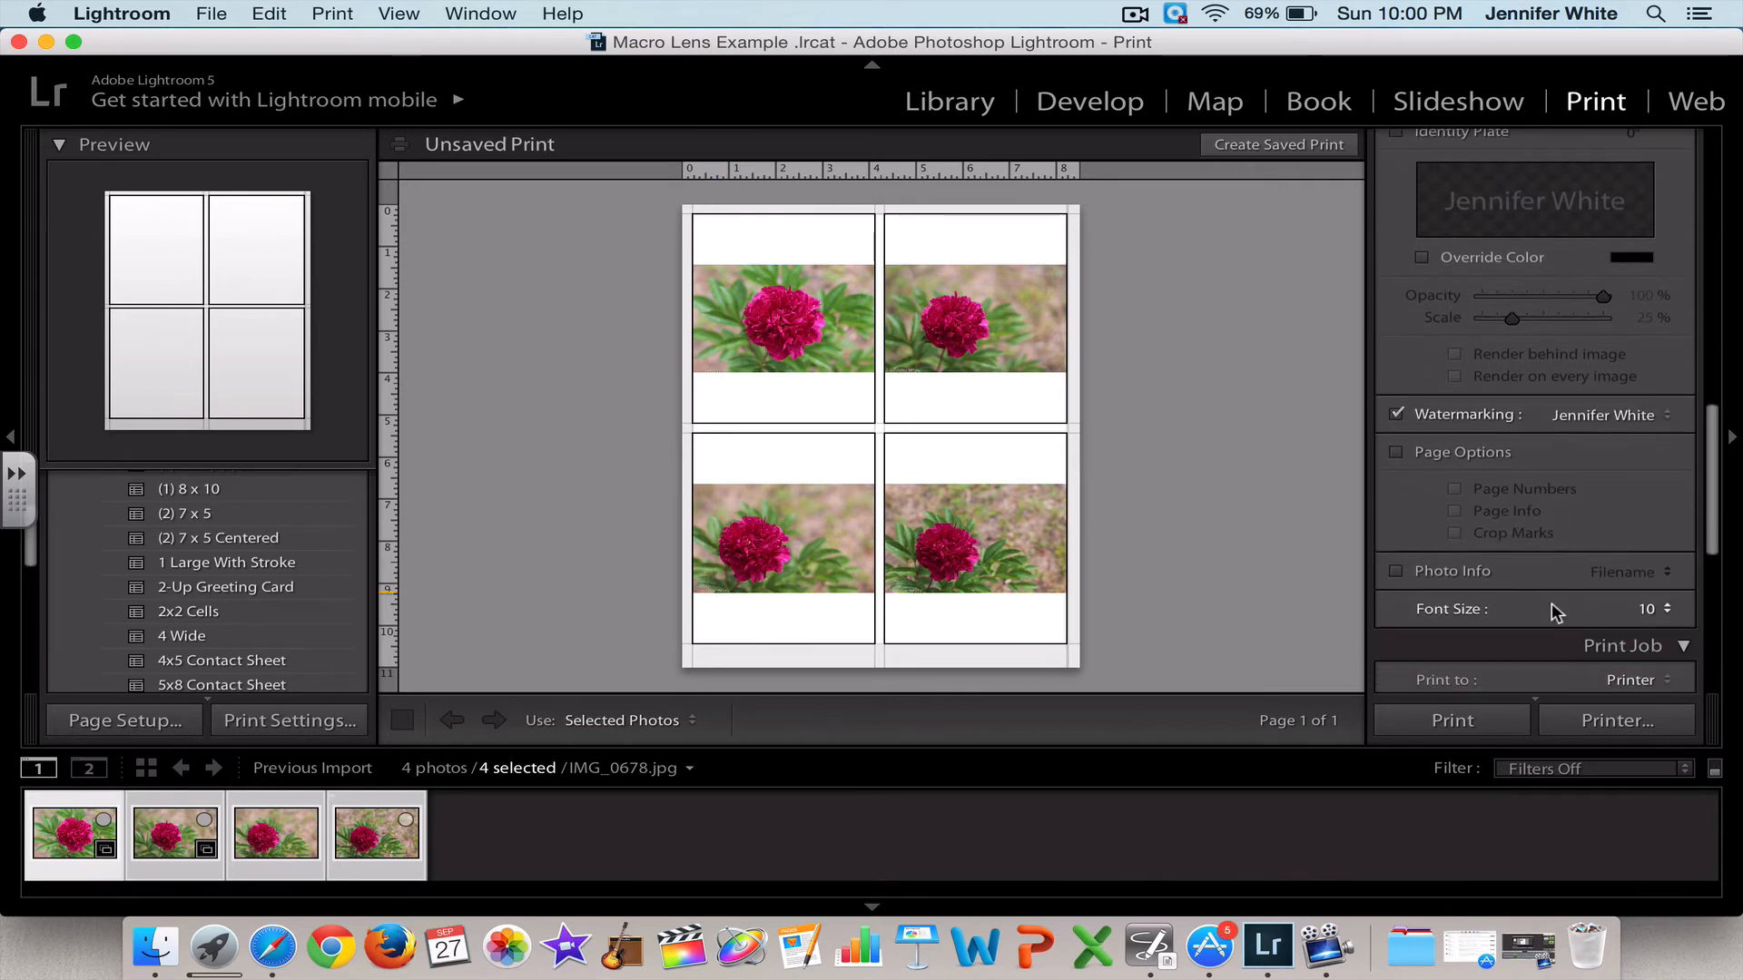
pyautogui.scroll(-2, 1551, 603)
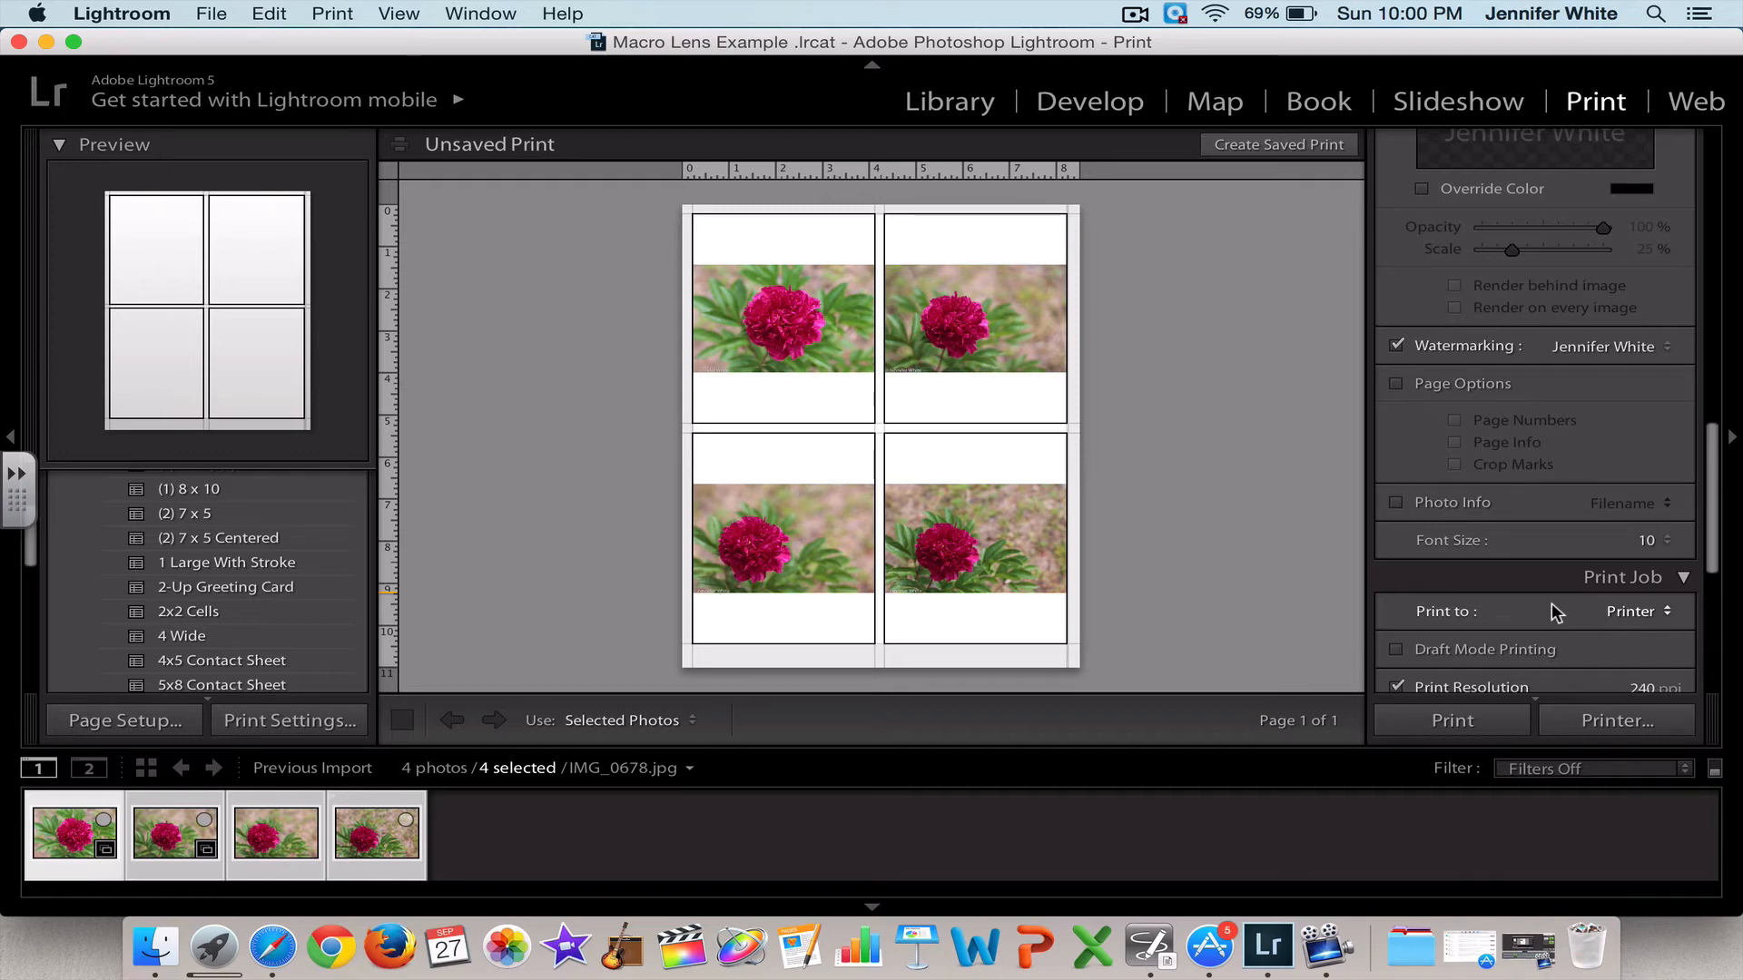
pyautogui.scroll(-1, 1465, 620)
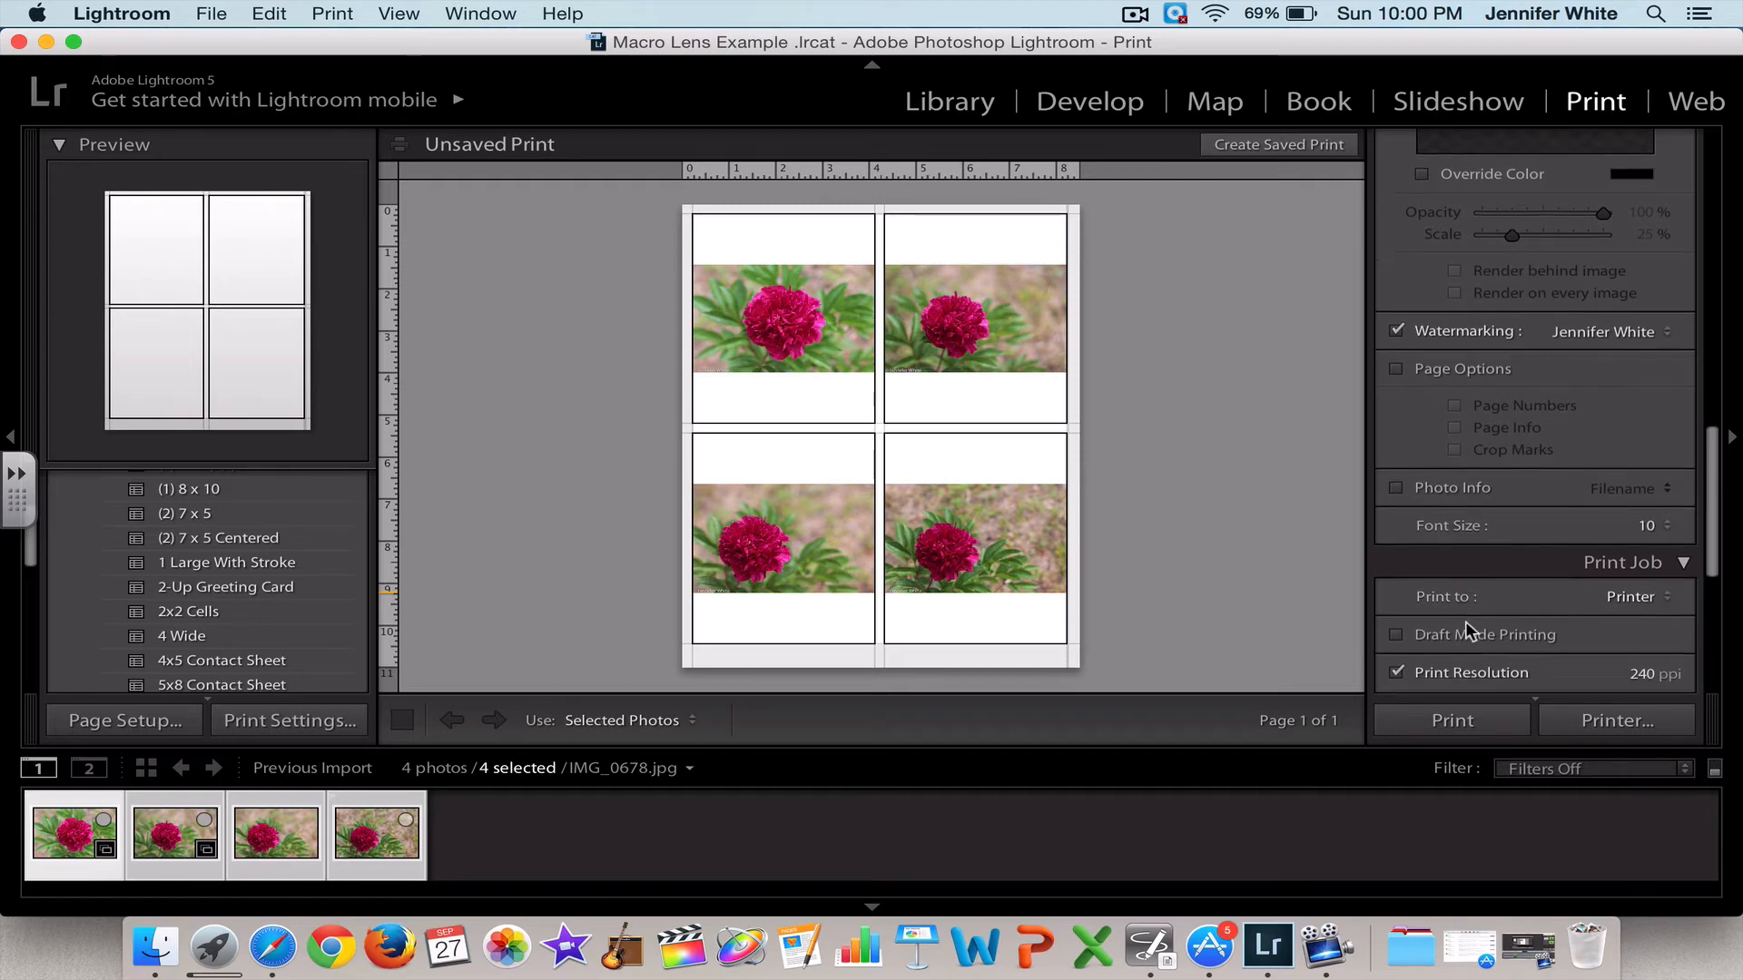
pyautogui.click(1396, 479)
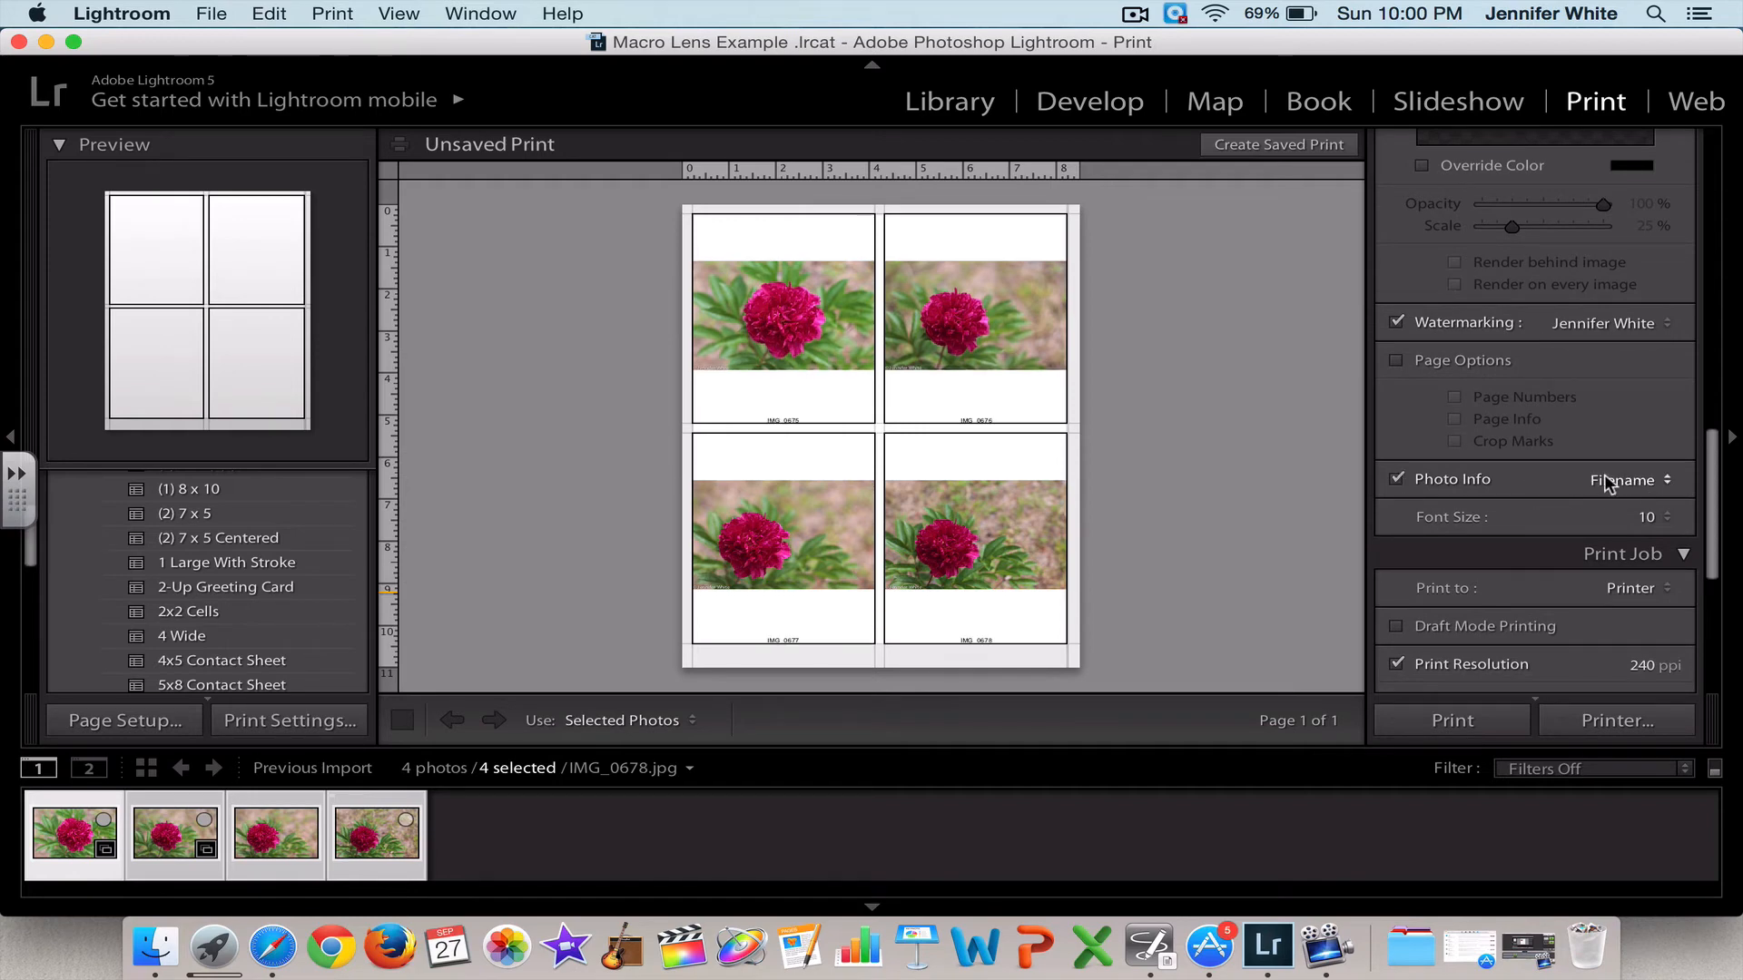
pyautogui.click(1666, 486)
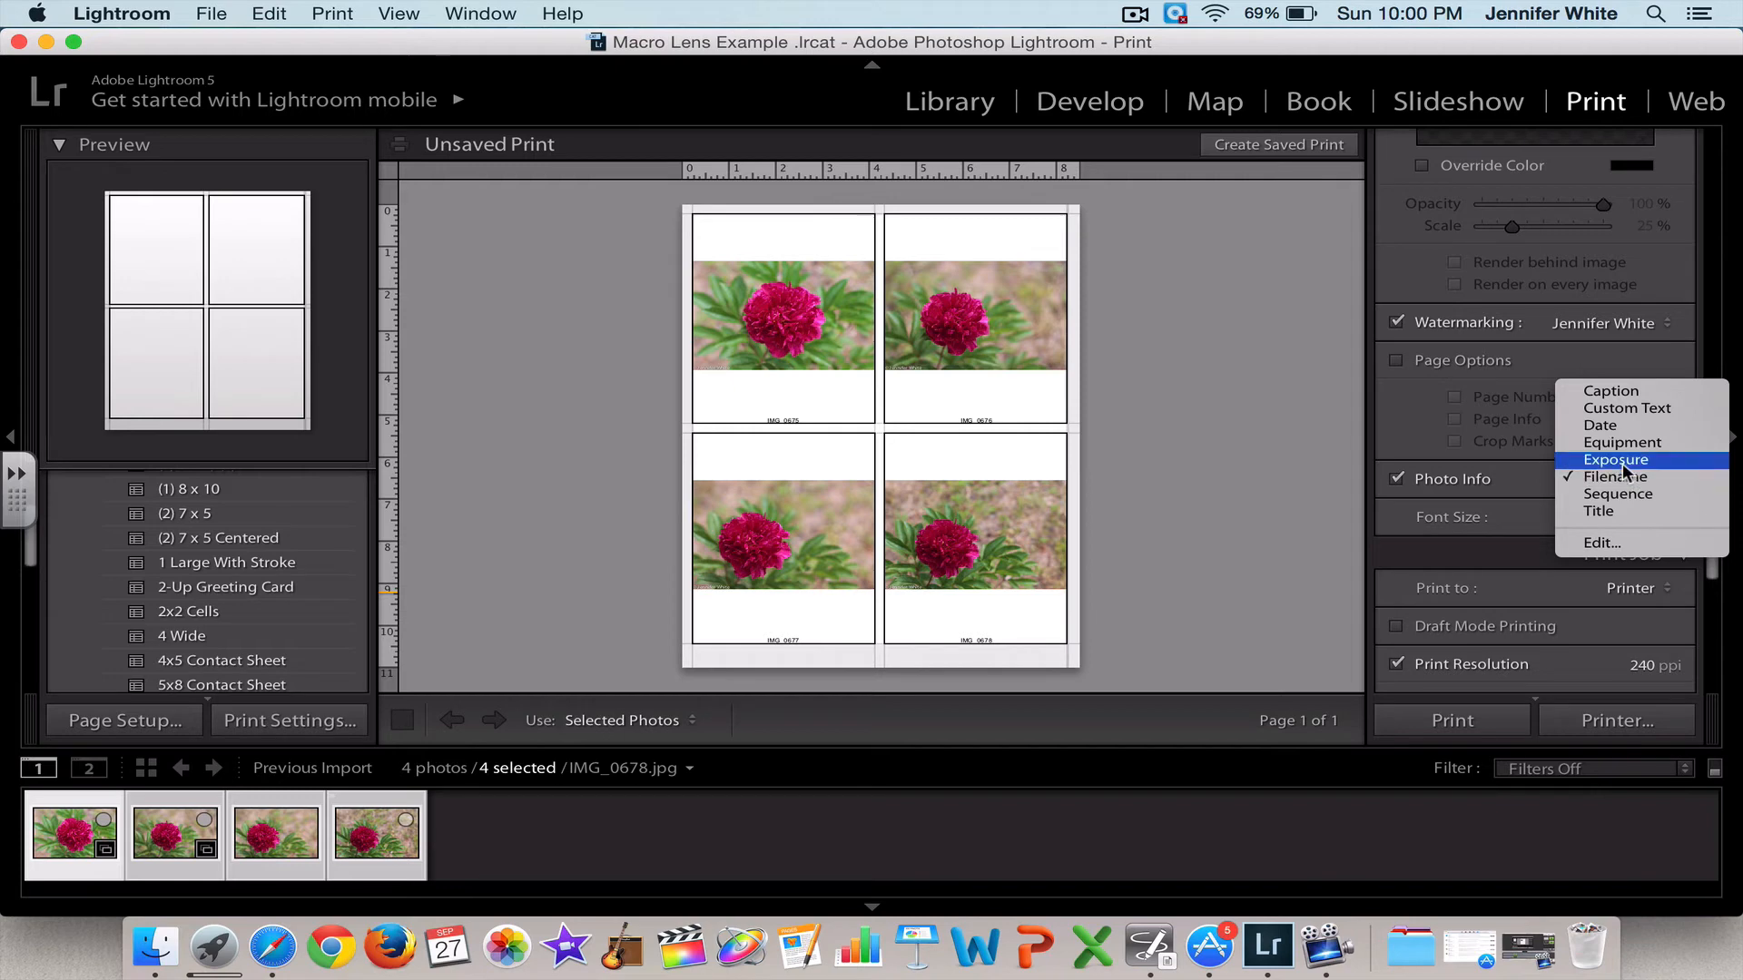
pyautogui.click(1622, 463)
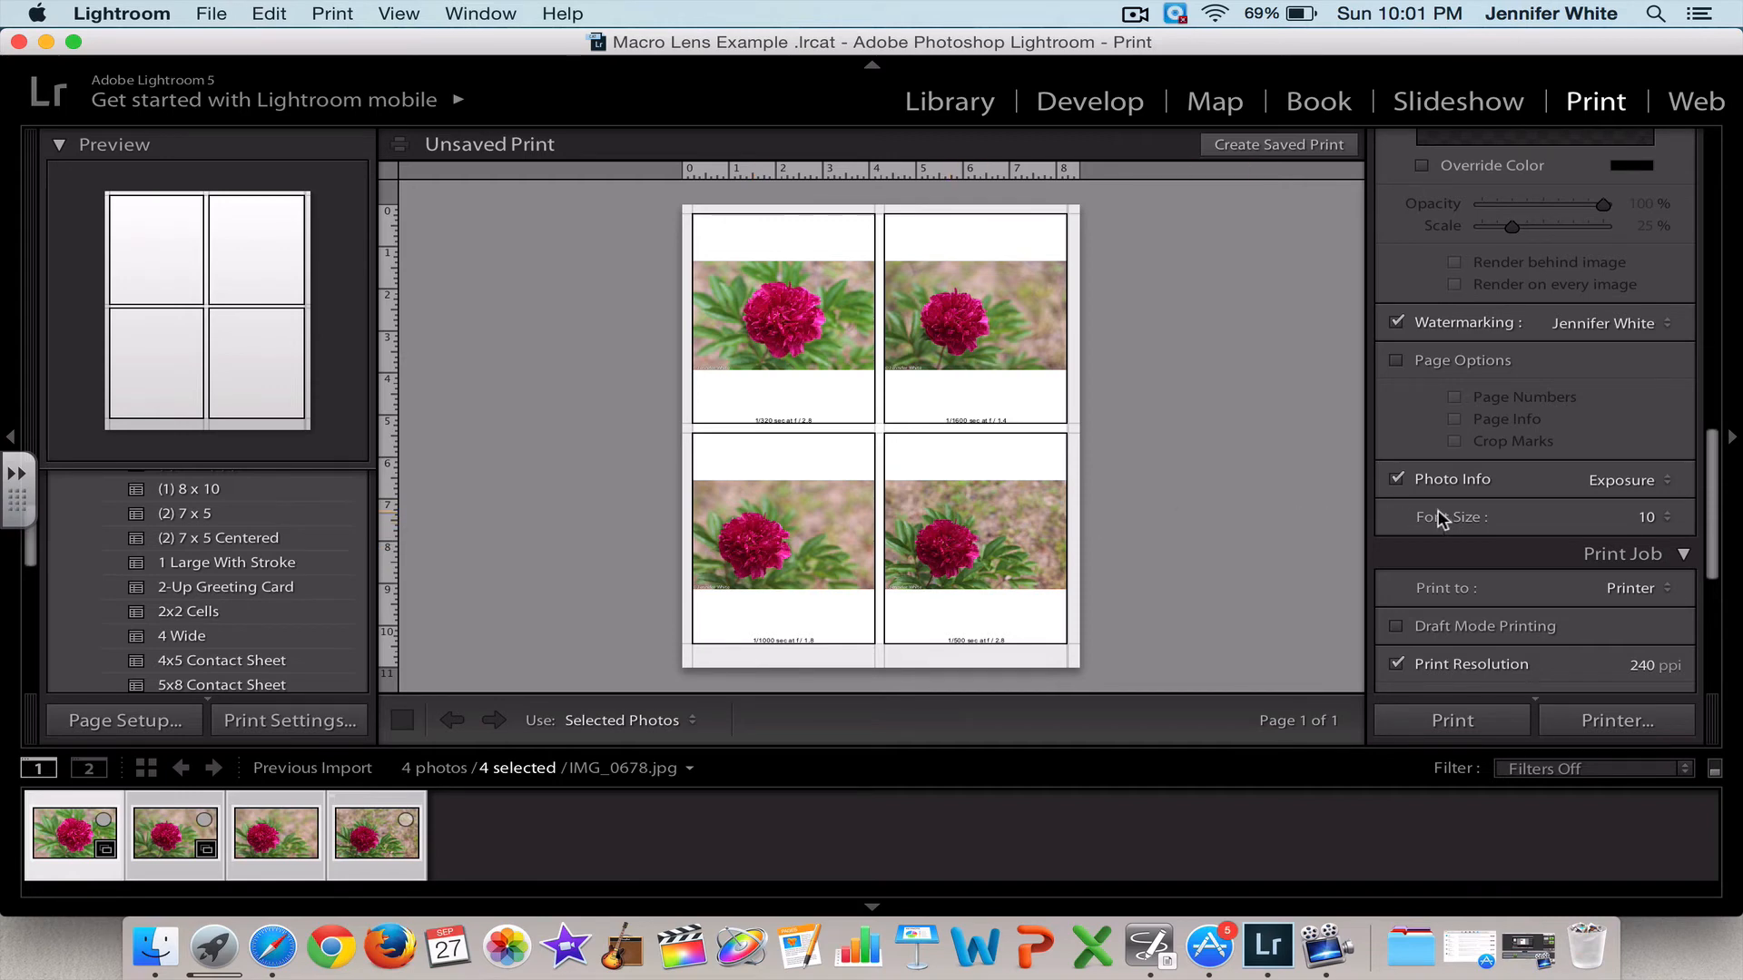
# - Edit the photo info text template to add the Filename after the Exposure token
pyautogui.click(1669, 481)
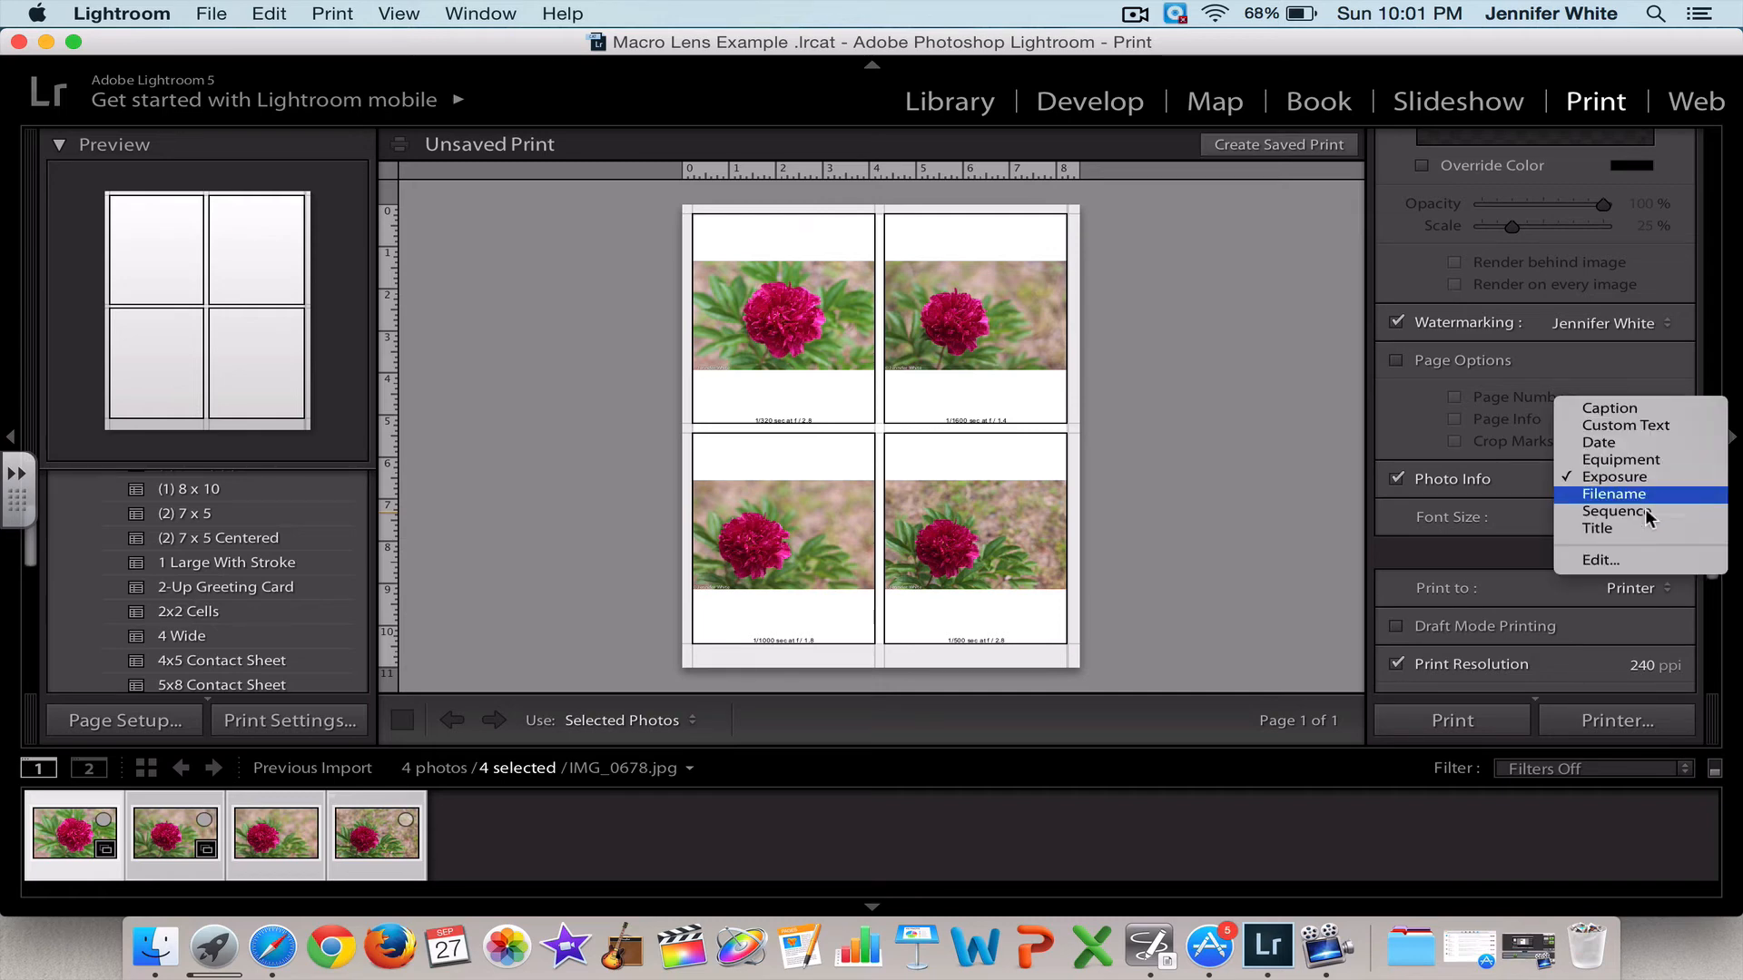
pyautogui.click(1614, 561)
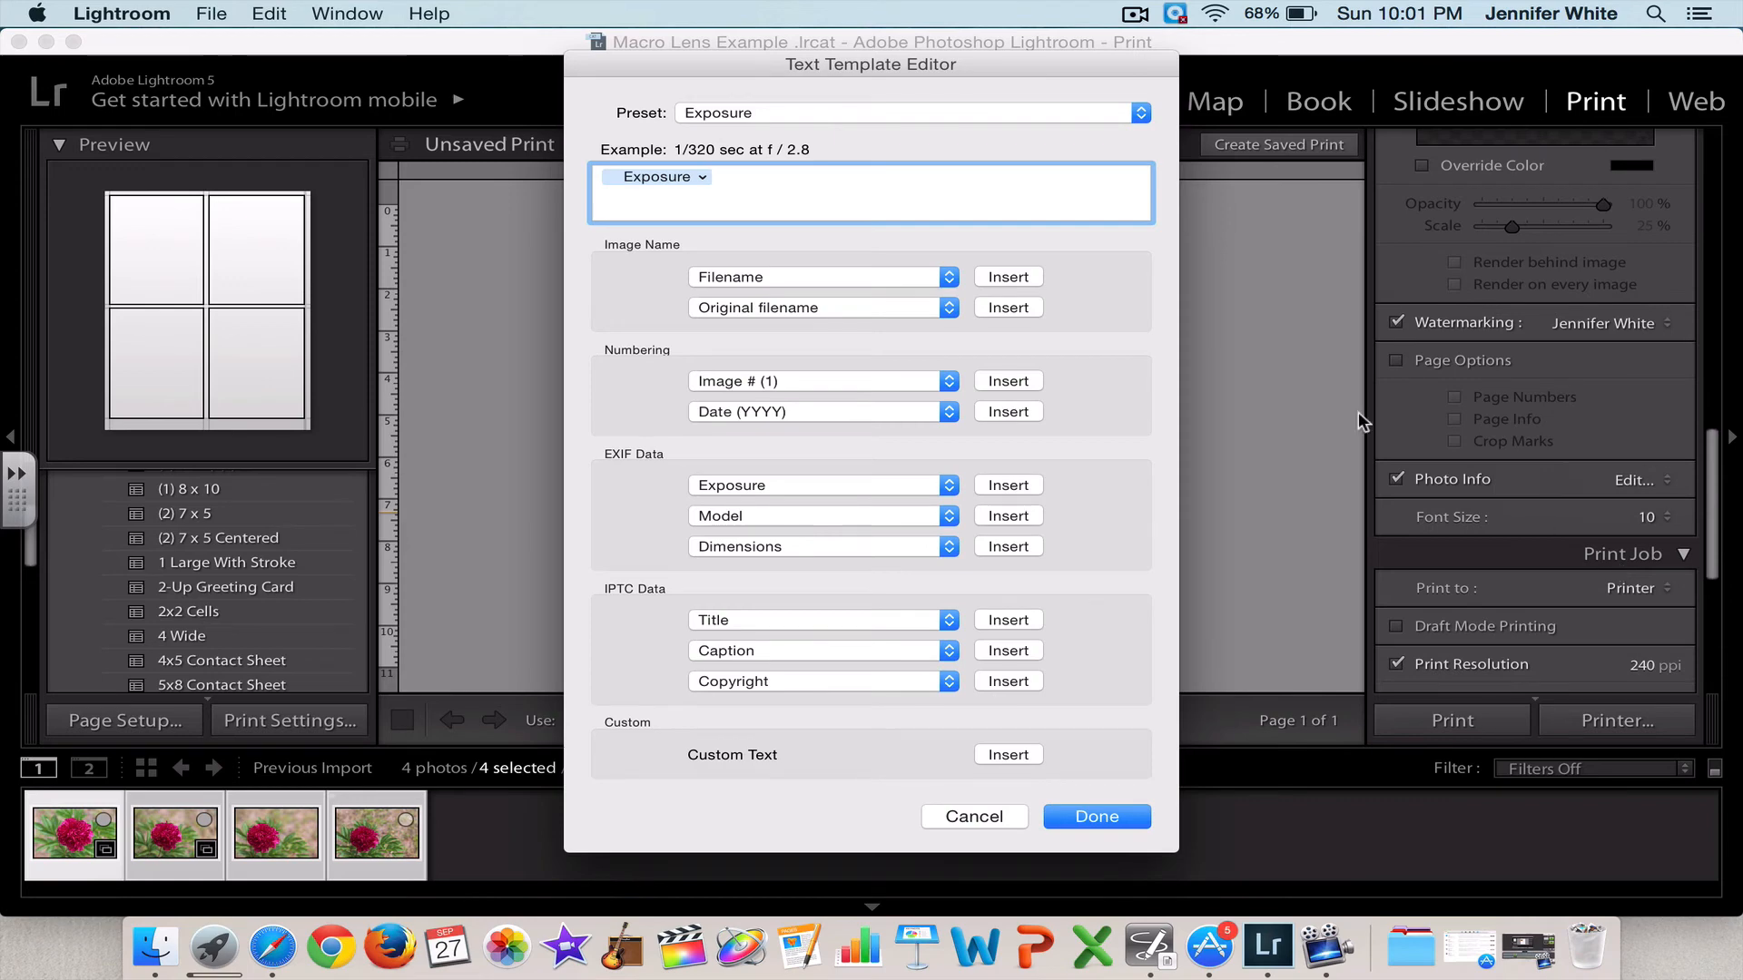
pyautogui.click(1007, 278)
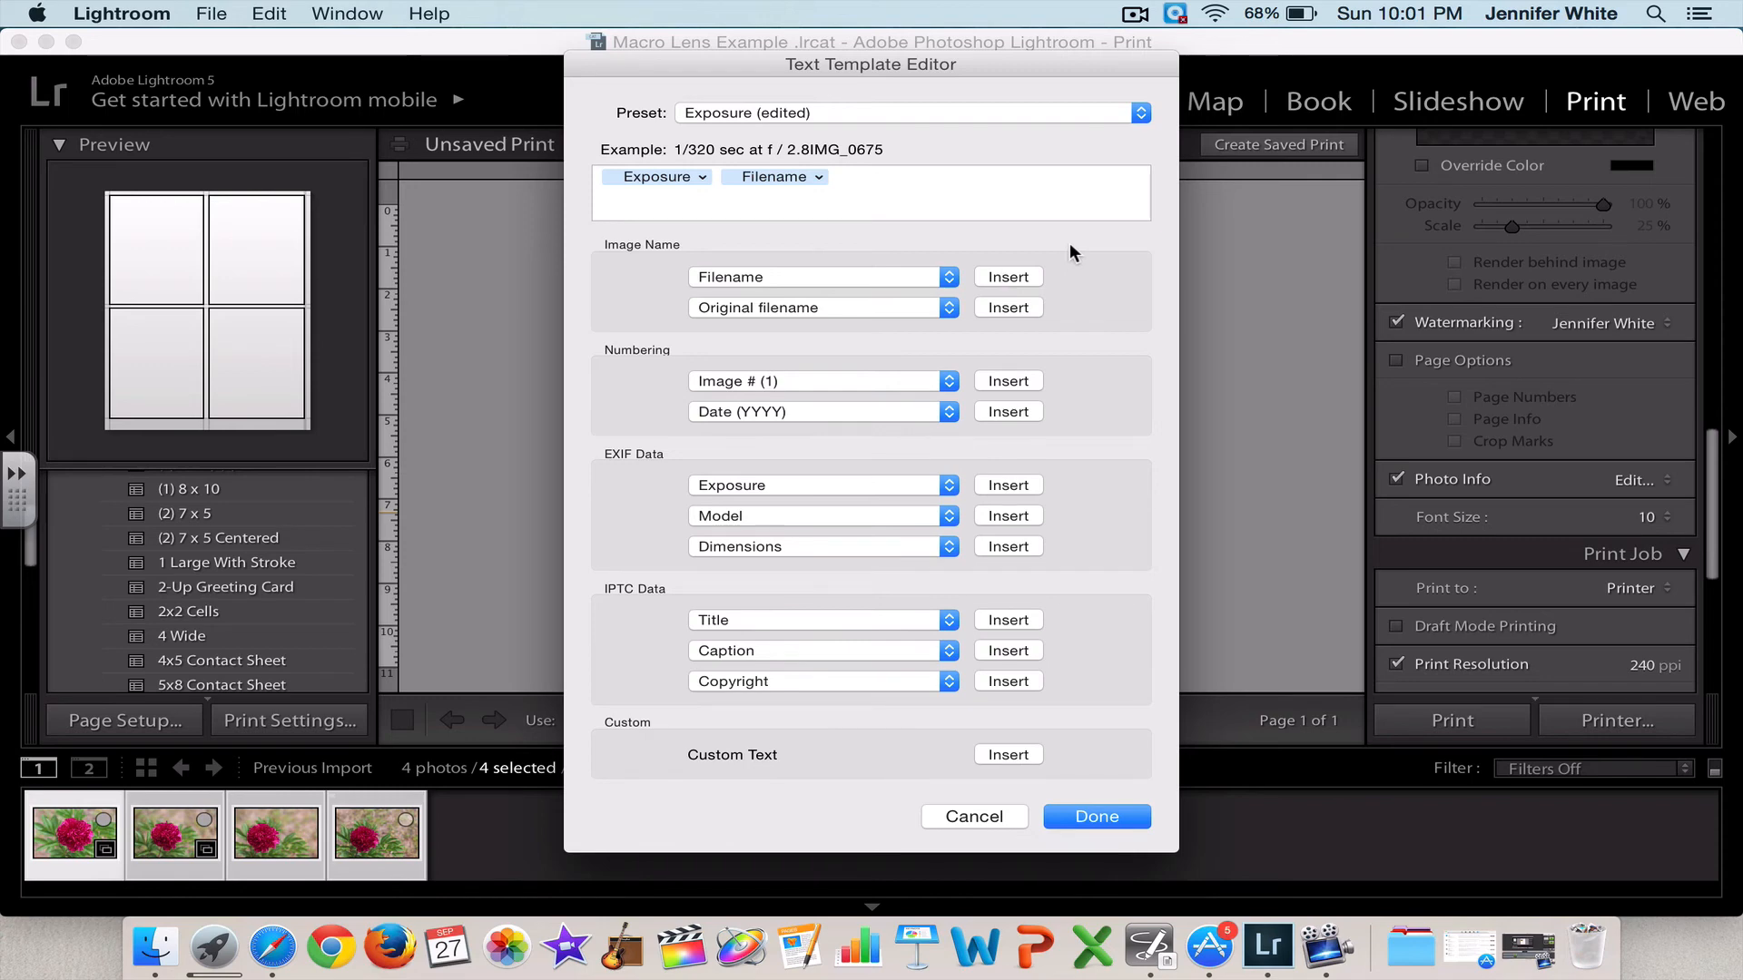
pyautogui.click(1100, 817)
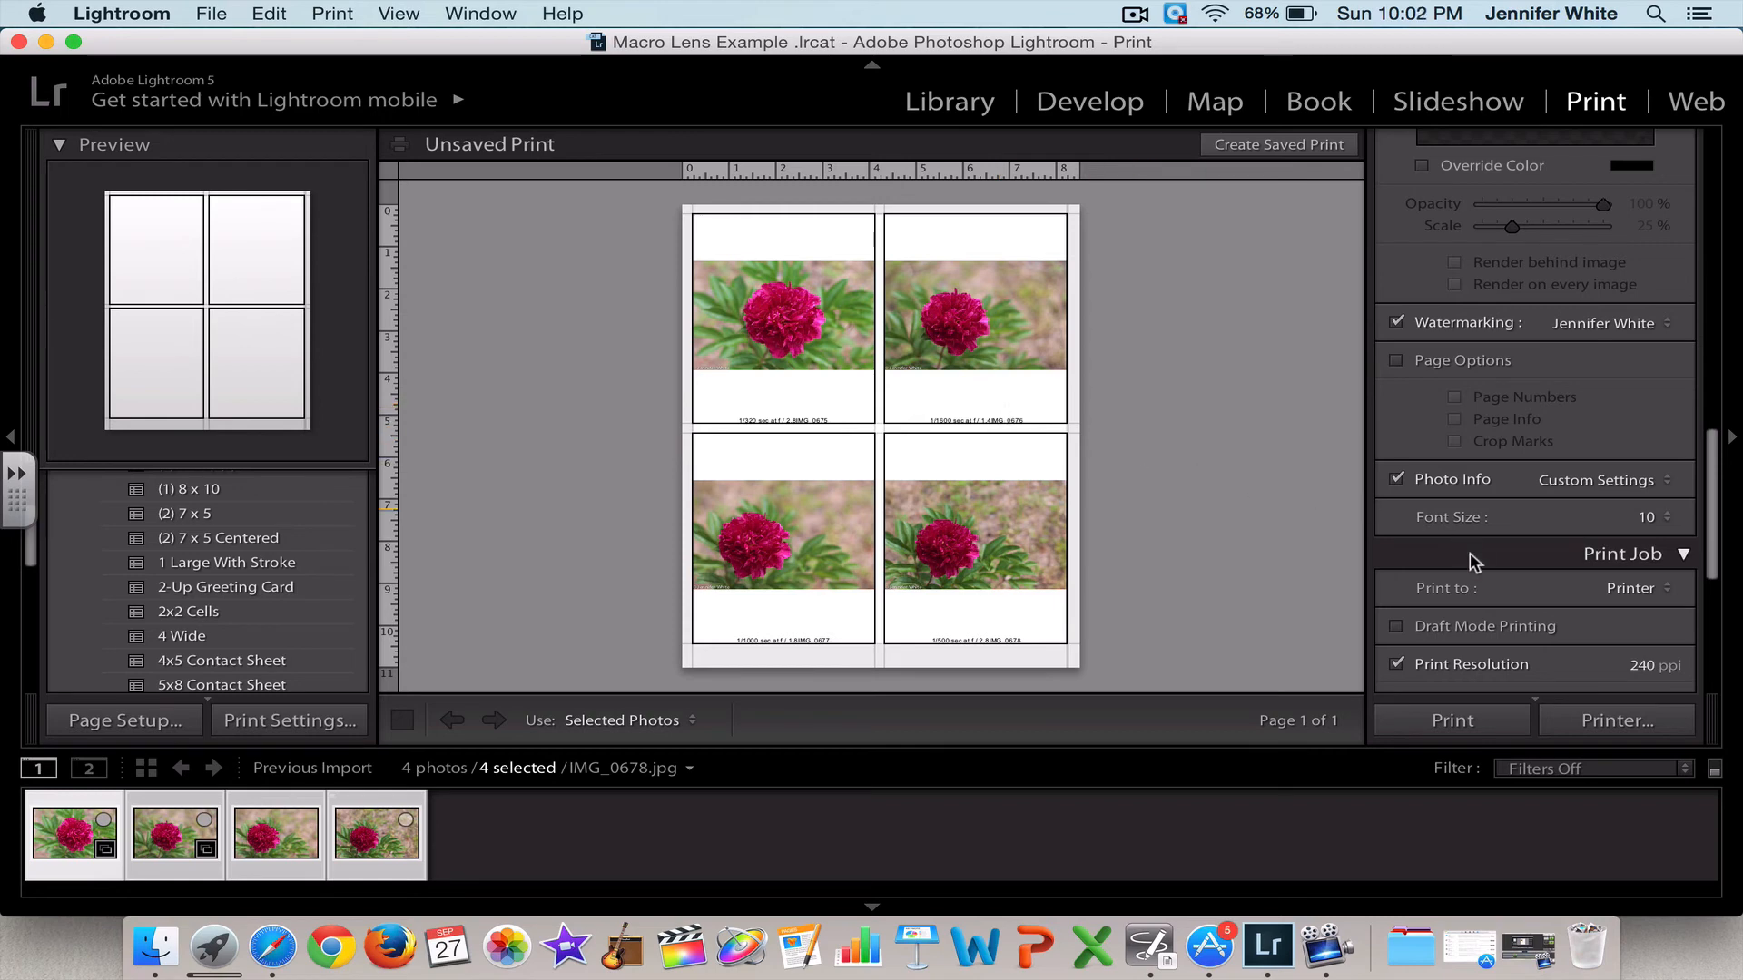
# - Review the Print Job settings, keeping Glossy as the media type and checking the print sharpening choices without changing them
pyautogui.scroll(-1, 1468, 552)
pyautogui.scroll(-4, 1469, 552)
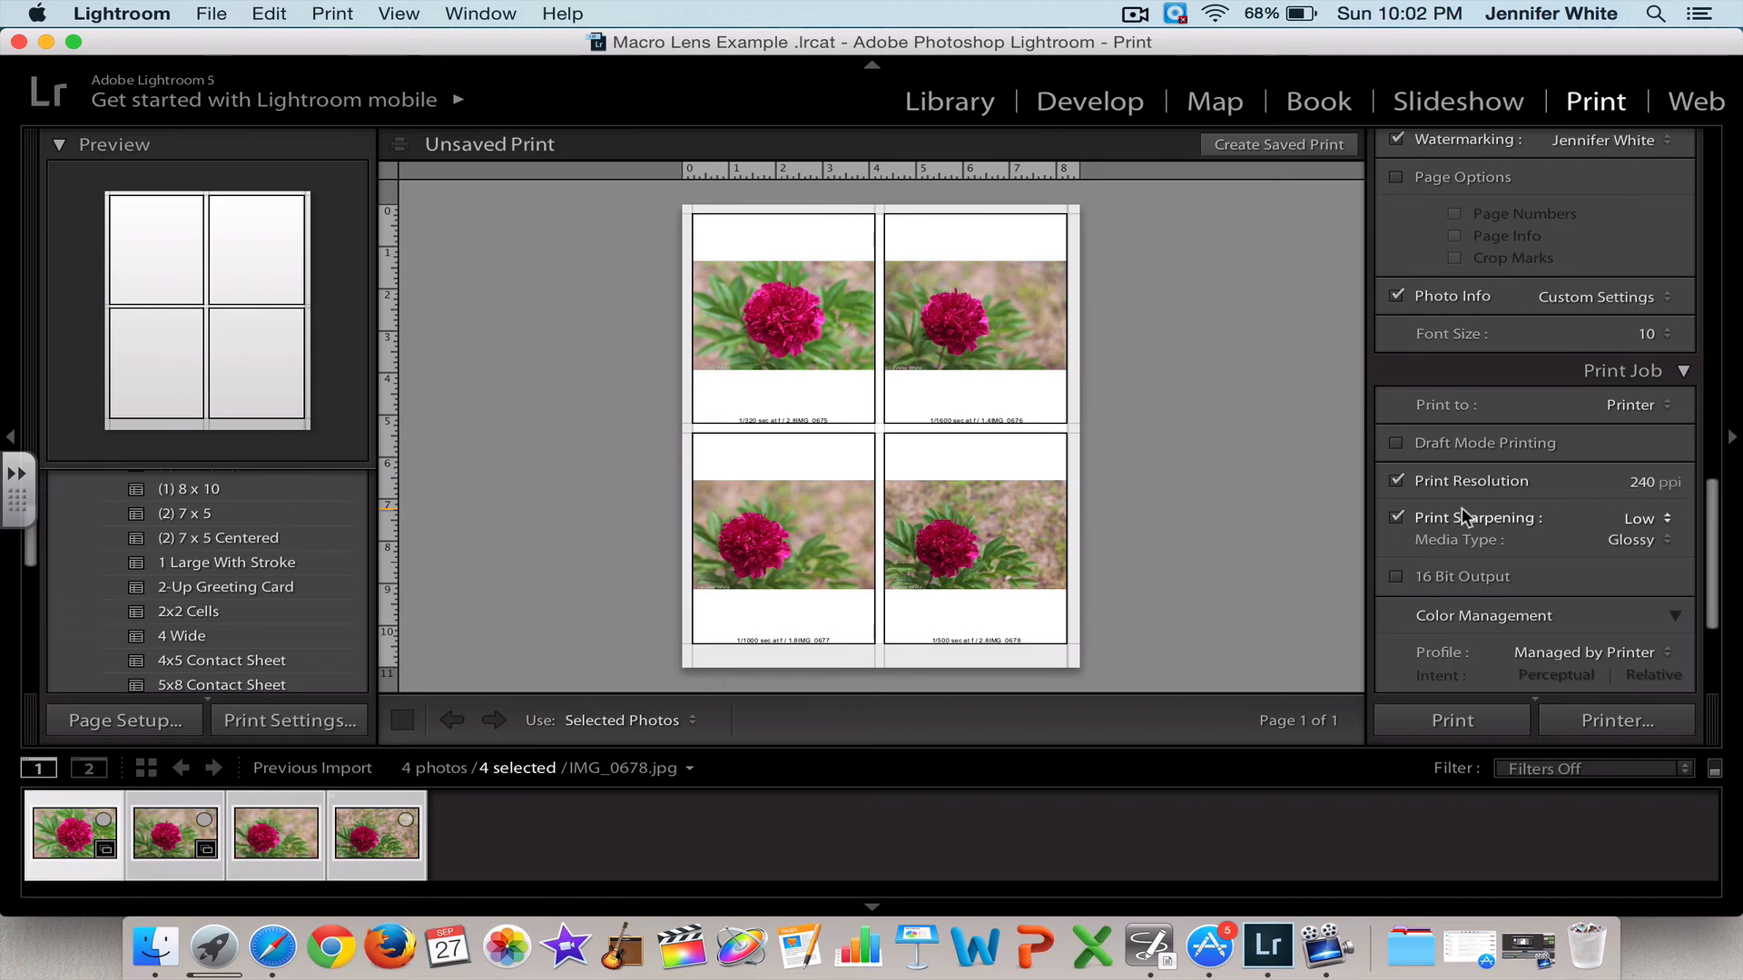
pyautogui.click(1631, 540)
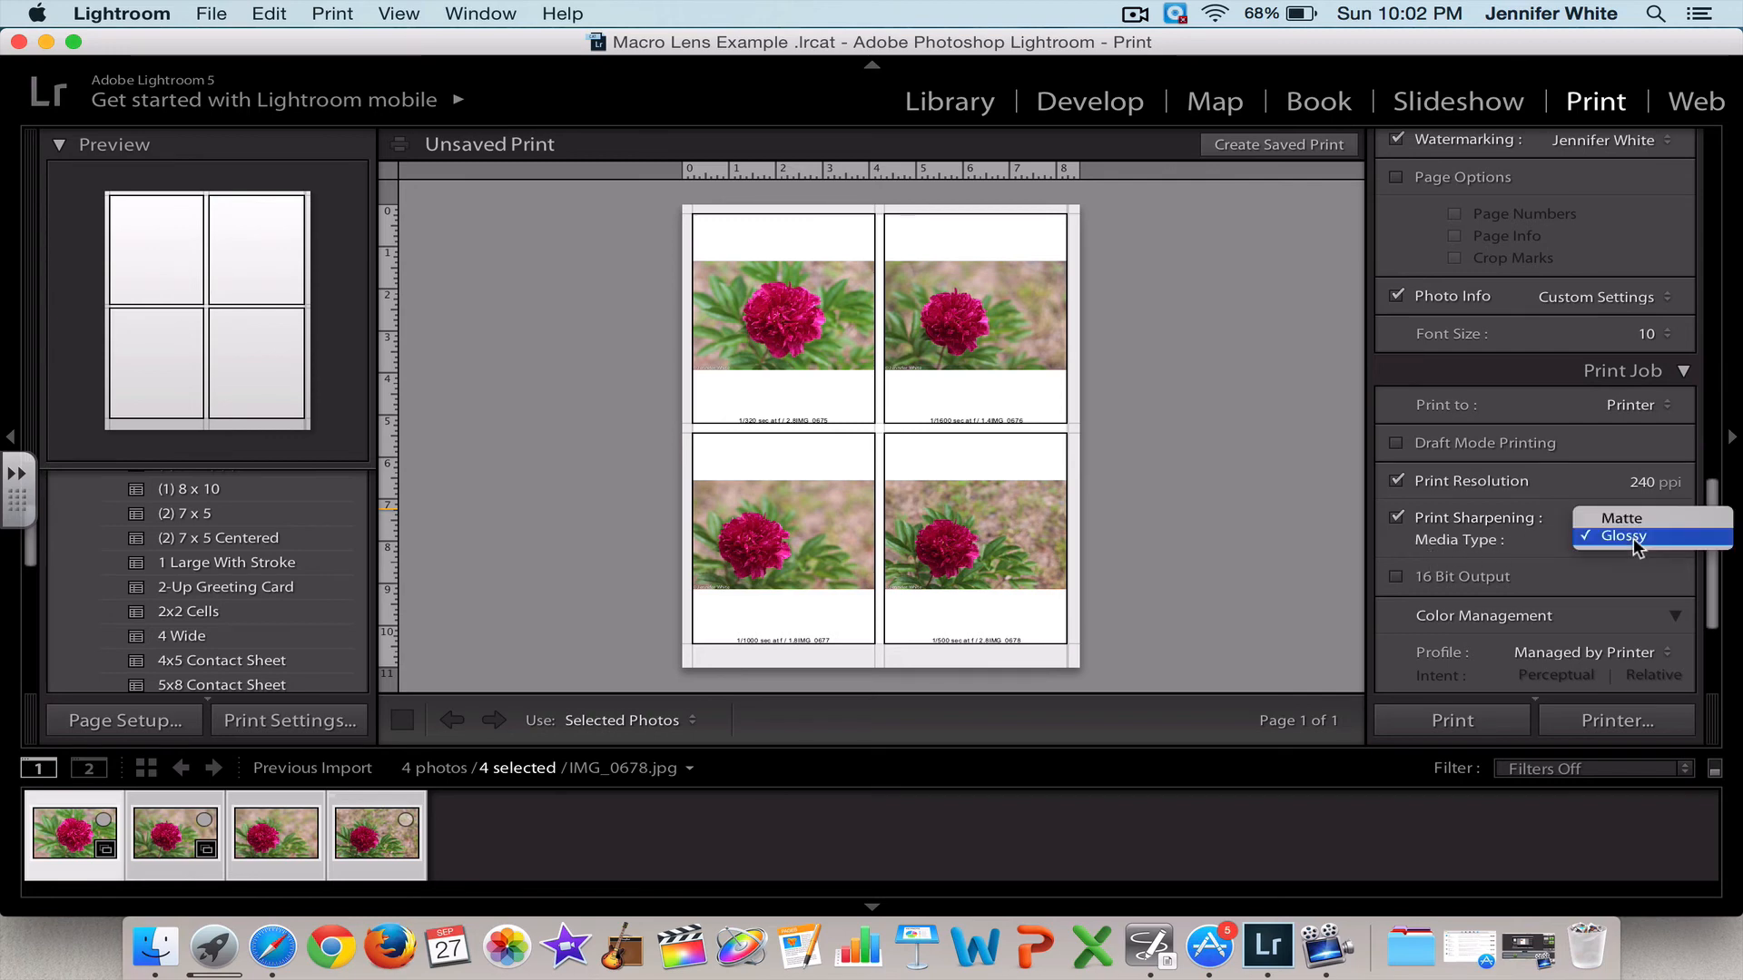
pyautogui.click(1632, 541)
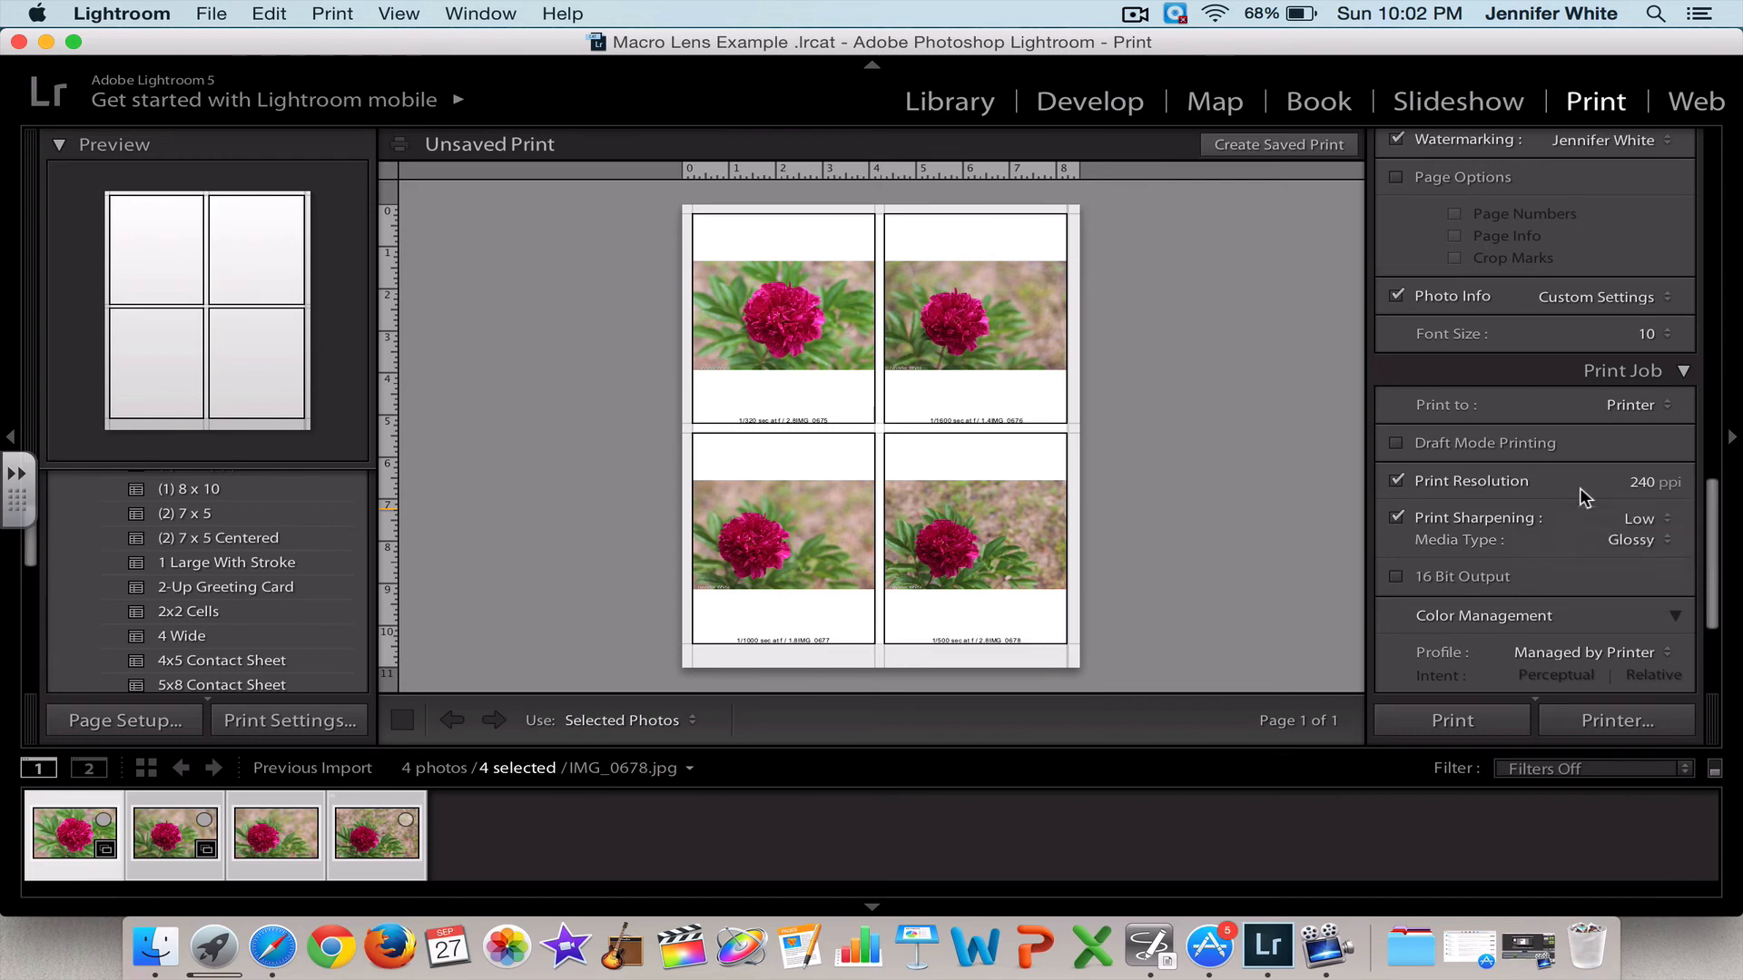
pyautogui.click(1634, 522)
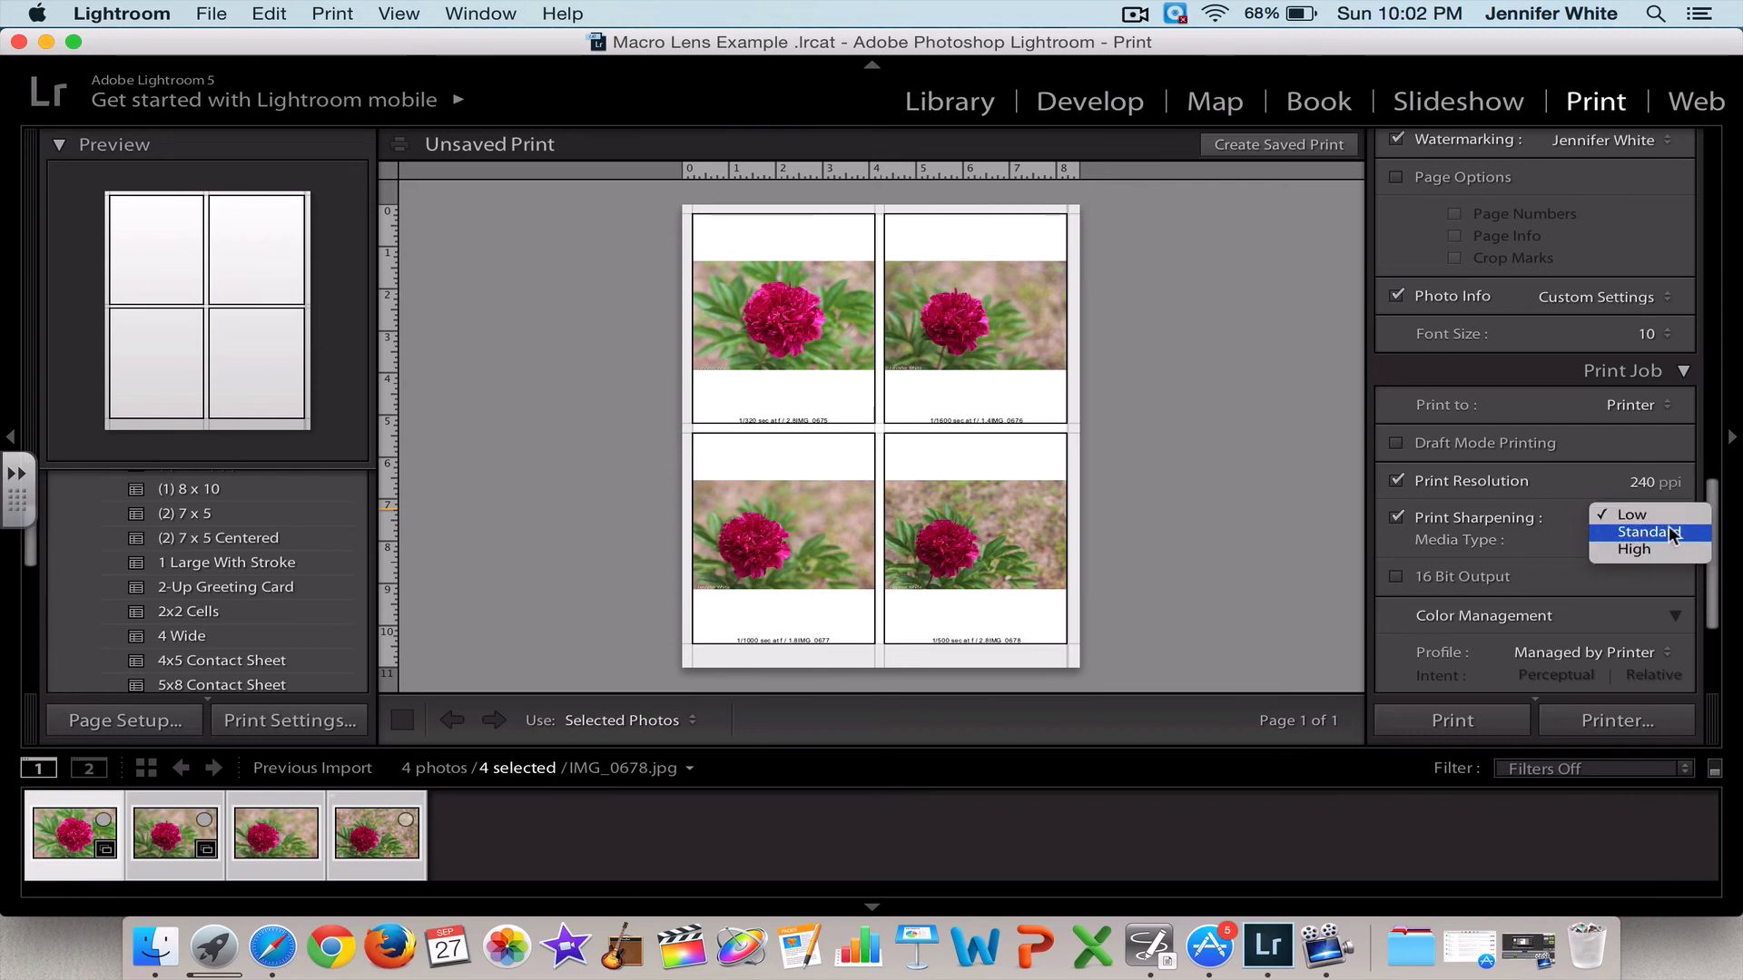
pyautogui.click(1573, 501)
pyautogui.scroll(-5, 1566, 569)
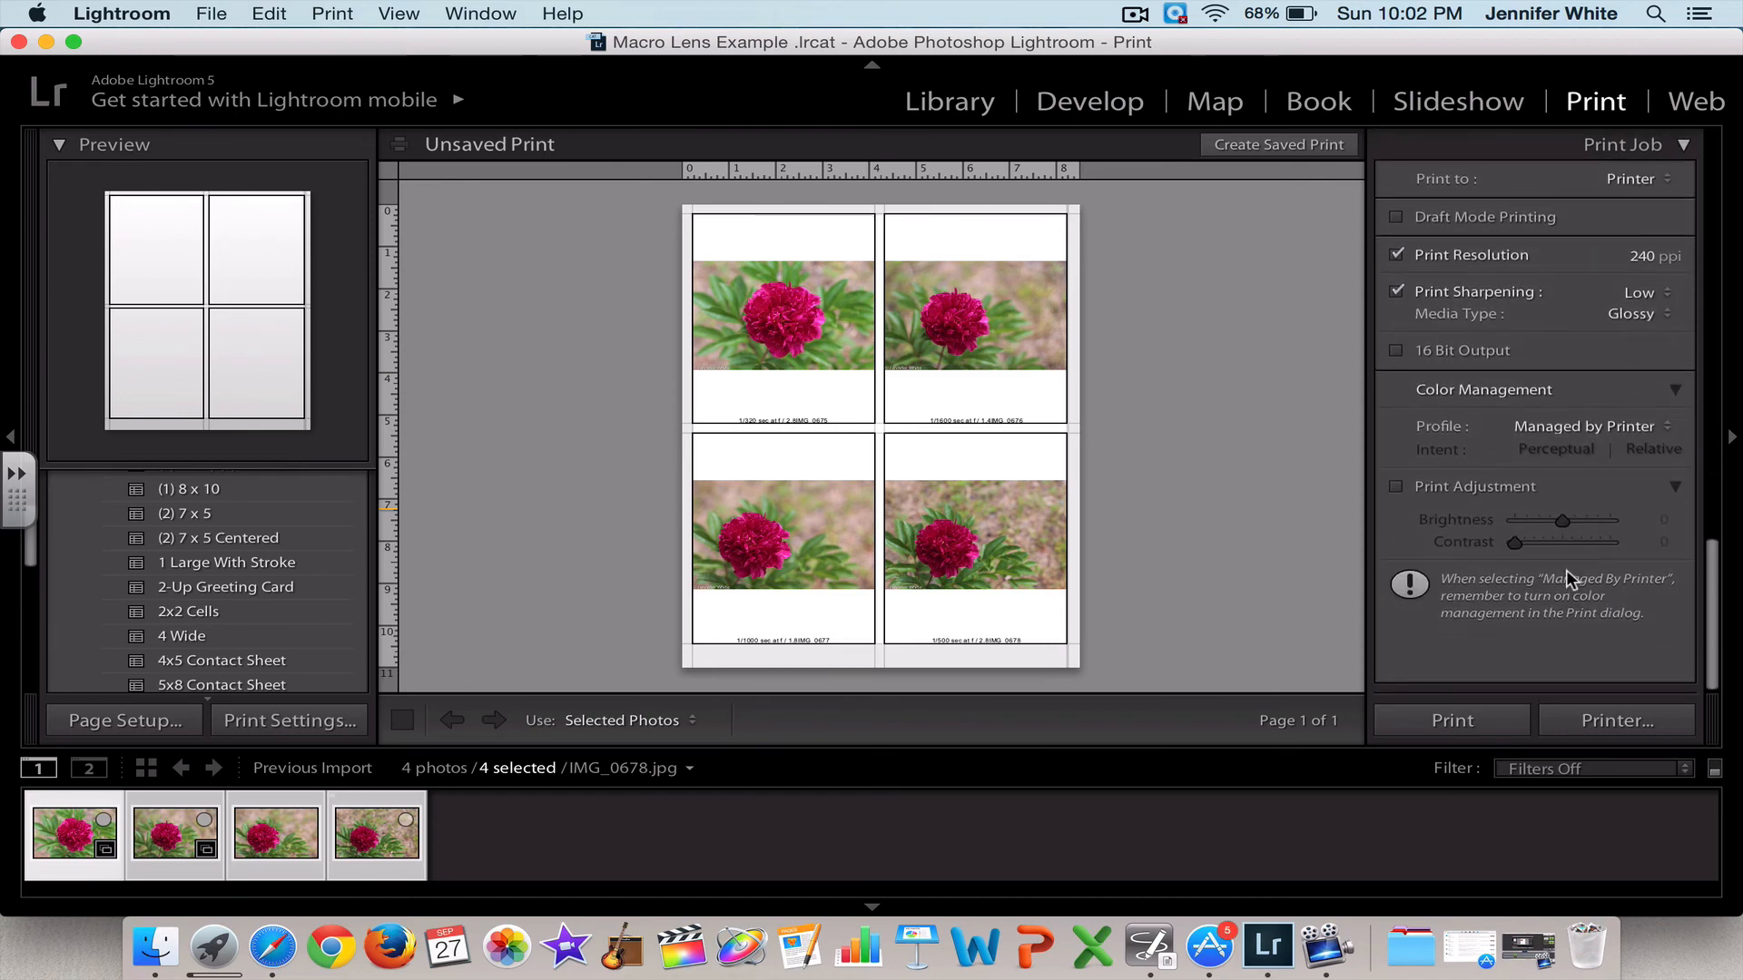
# - Cancel the direct print's login request and instead save the page as a PDF named Aperture Contact Sheet on the Desktop
pyautogui.click(1452, 721)
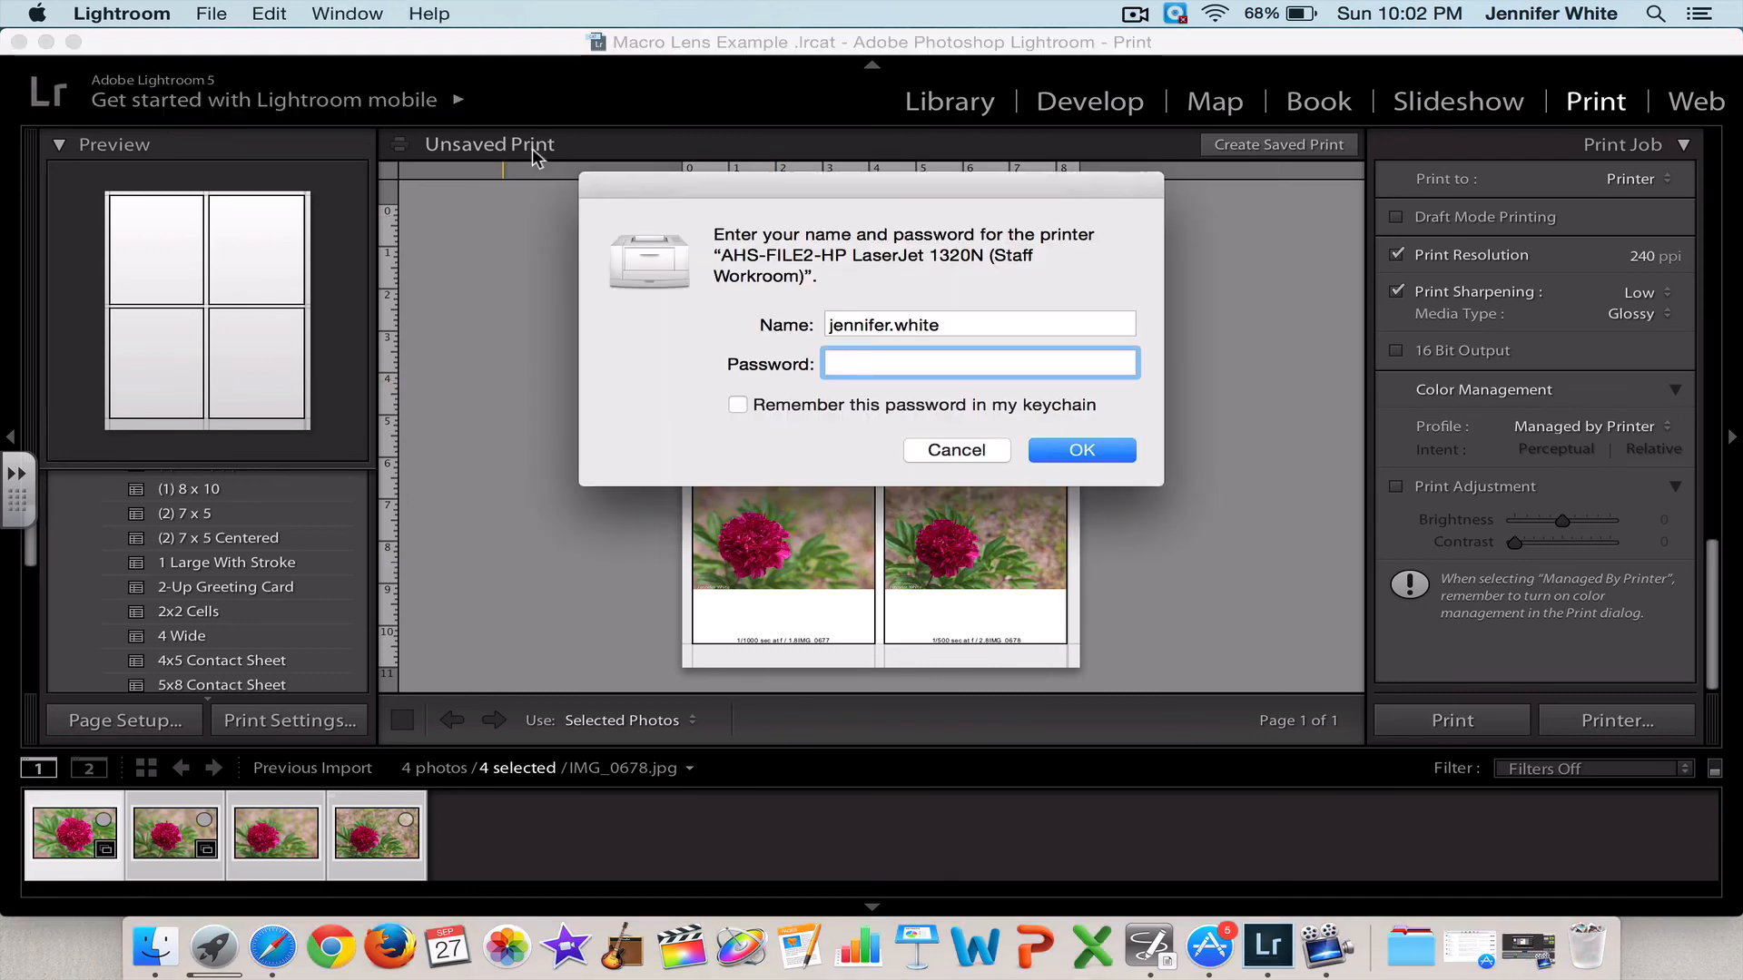
pyautogui.click(969, 447)
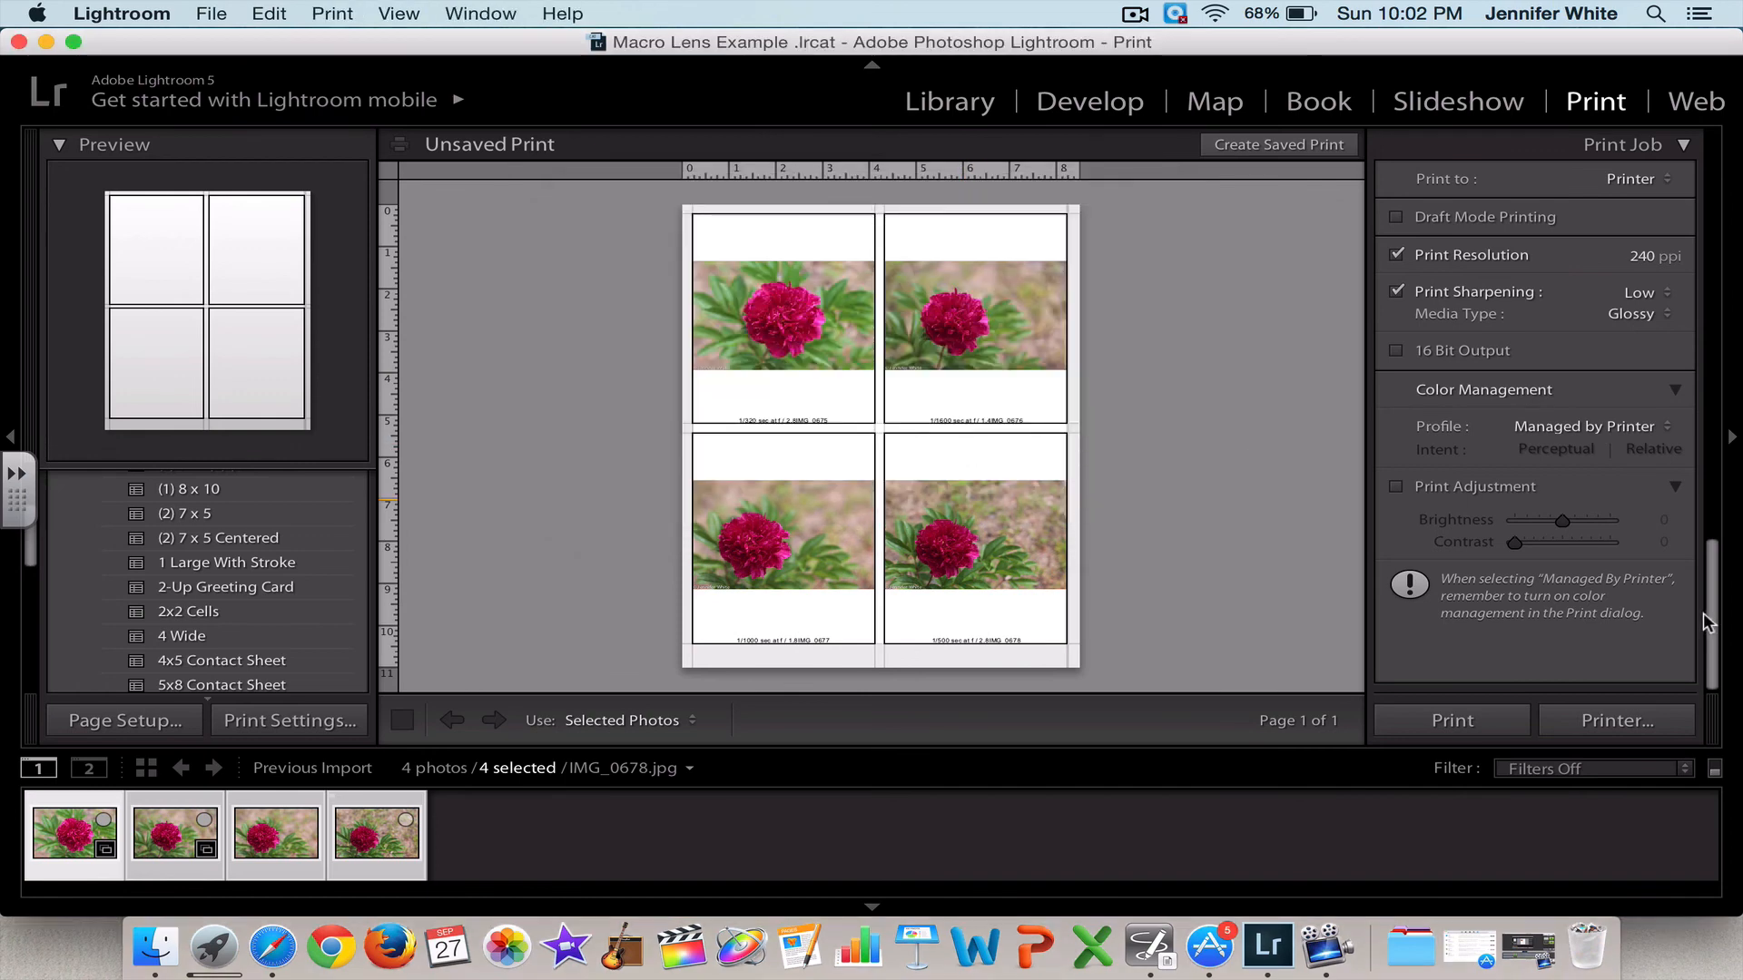
pyautogui.click(1607, 722)
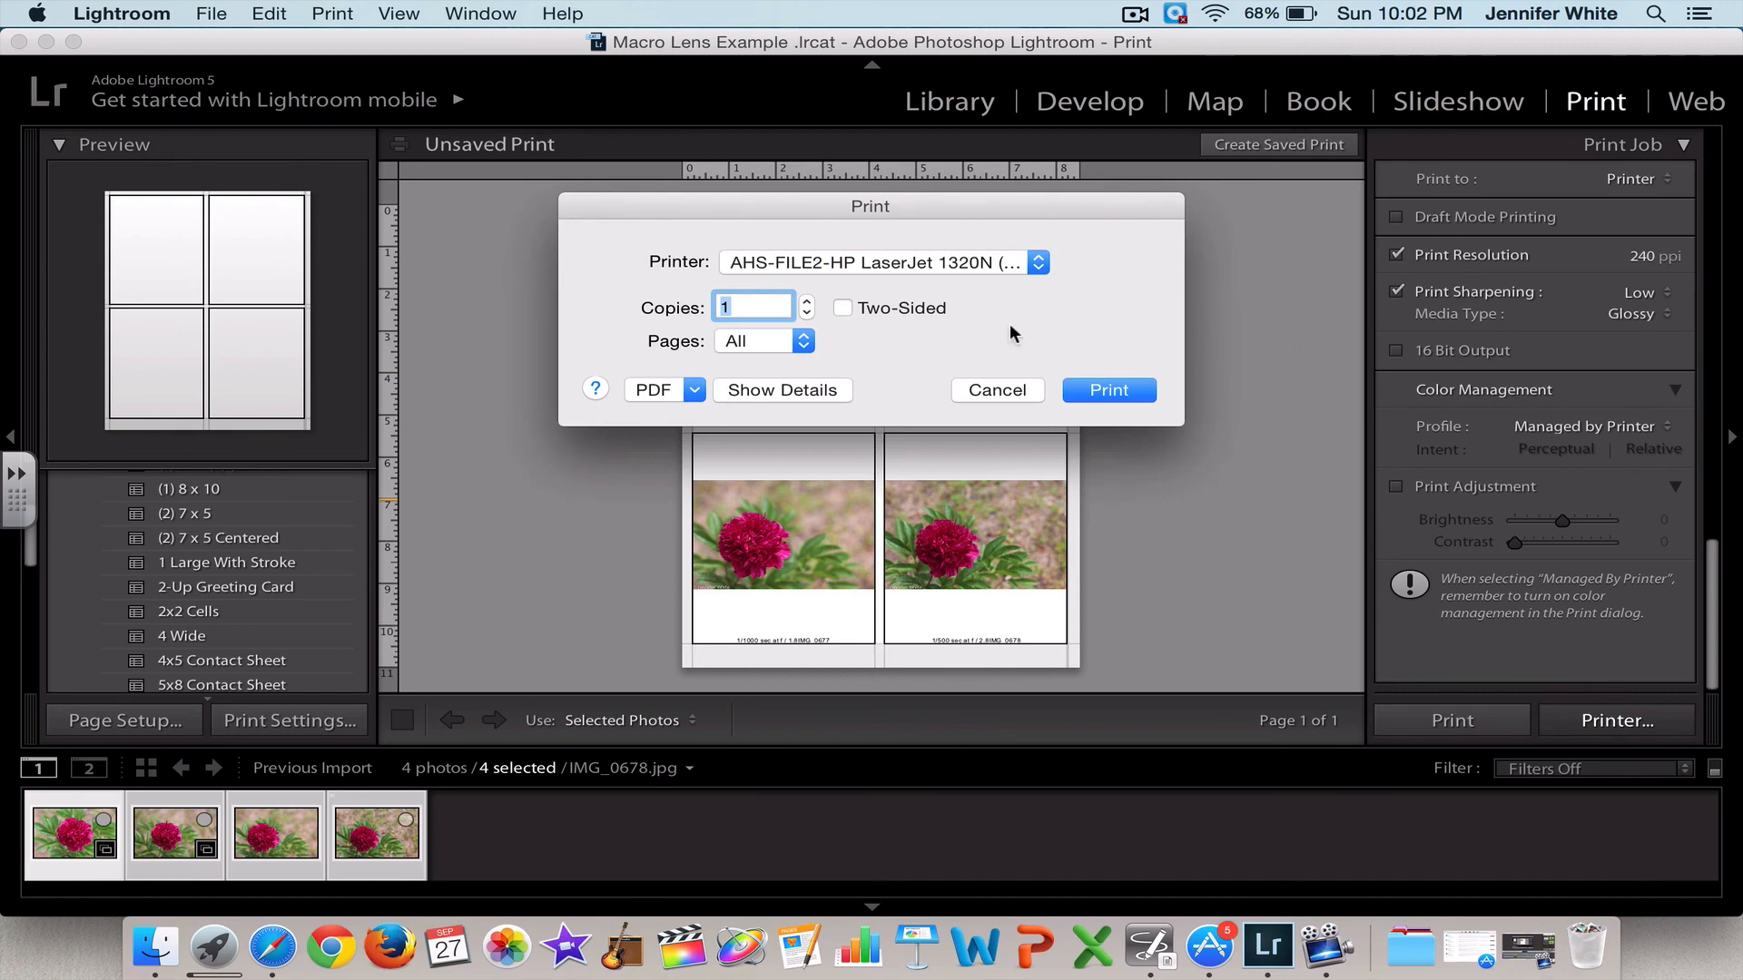
pyautogui.click(692, 390)
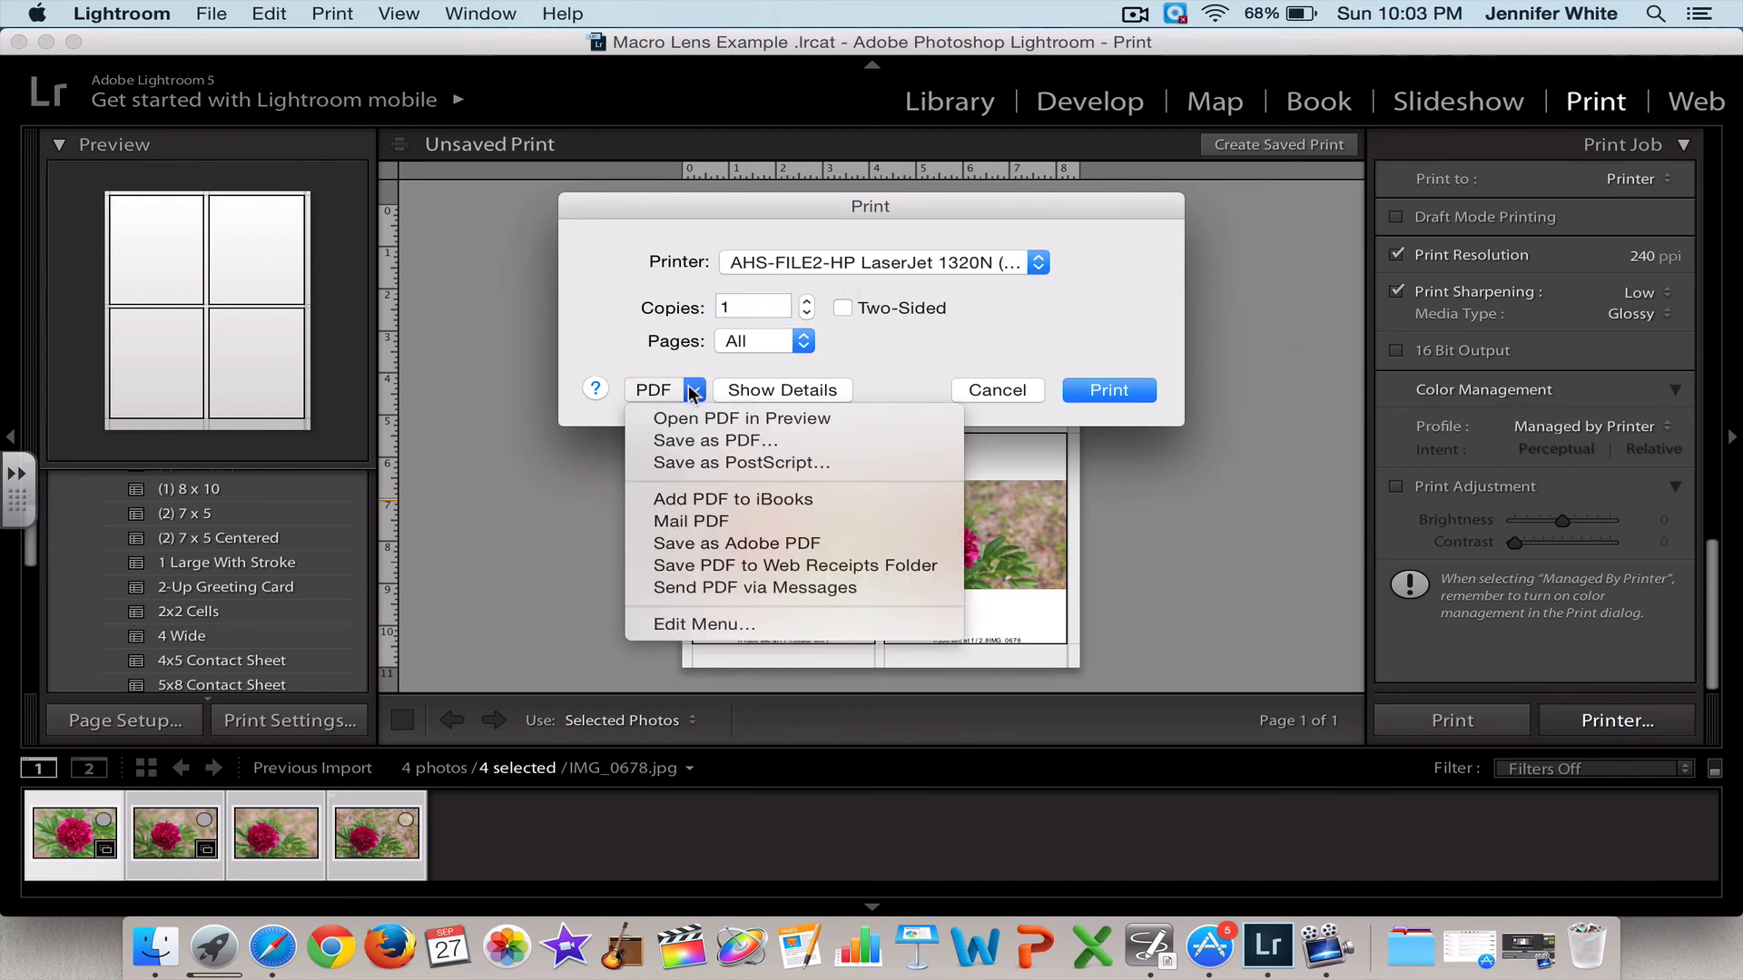
pyautogui.click(680, 441)
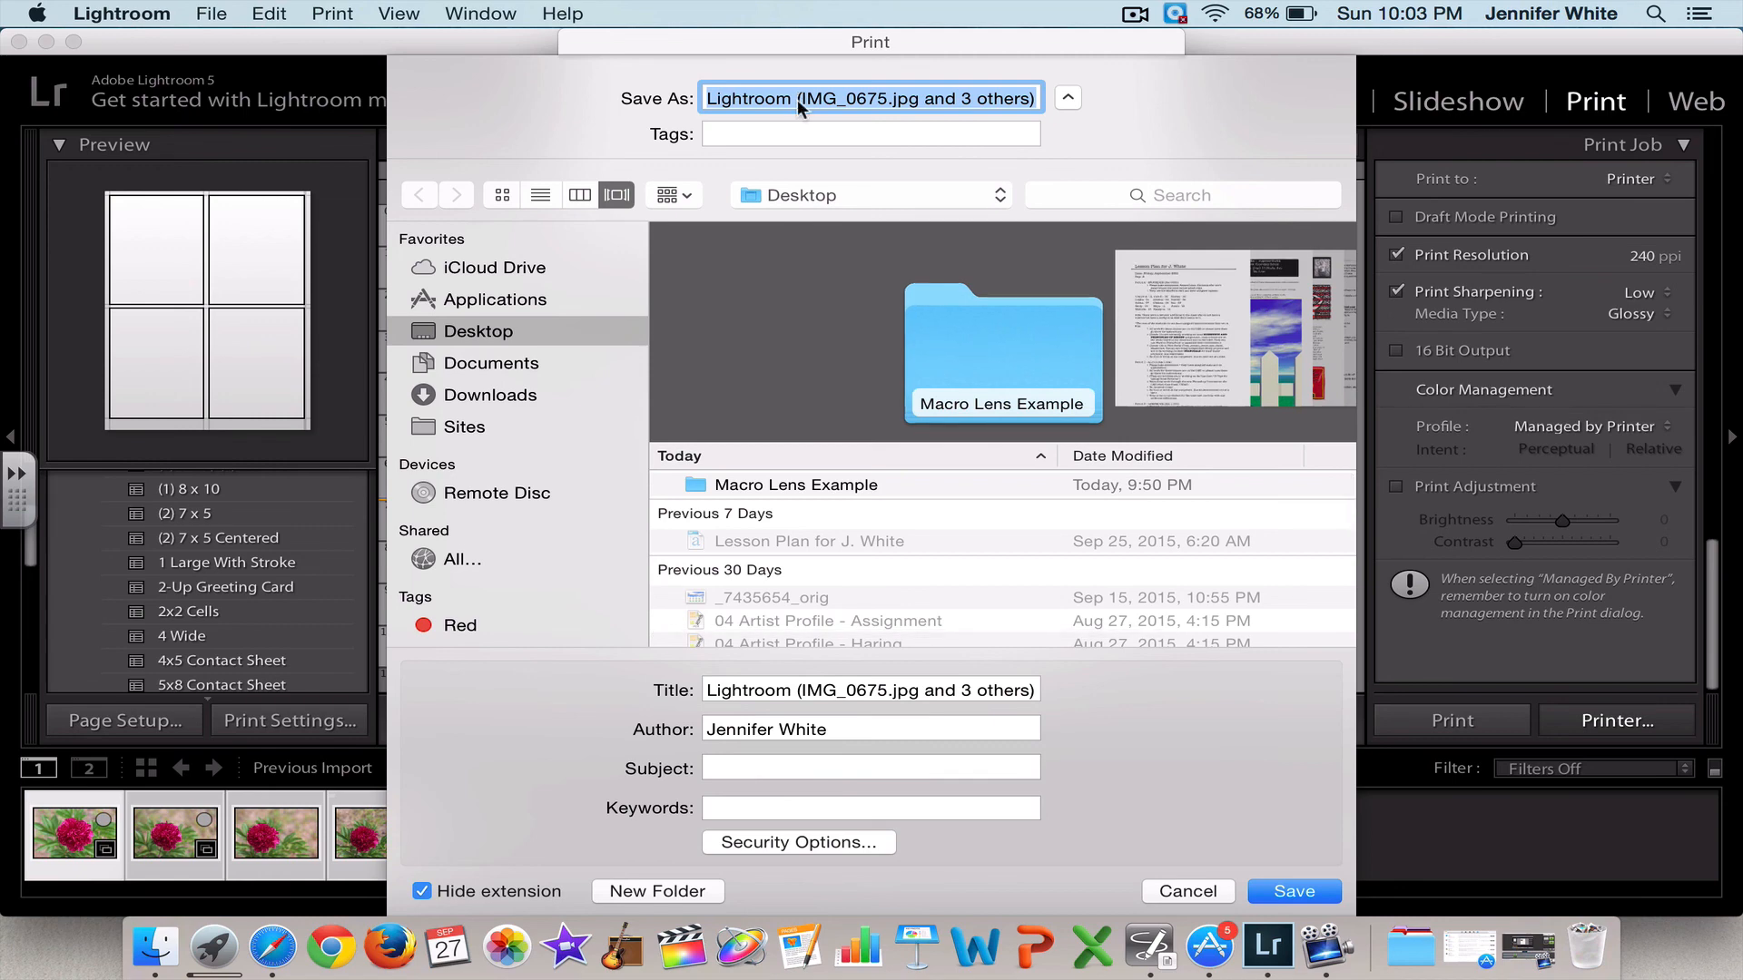
pyautogui.write('Aper')
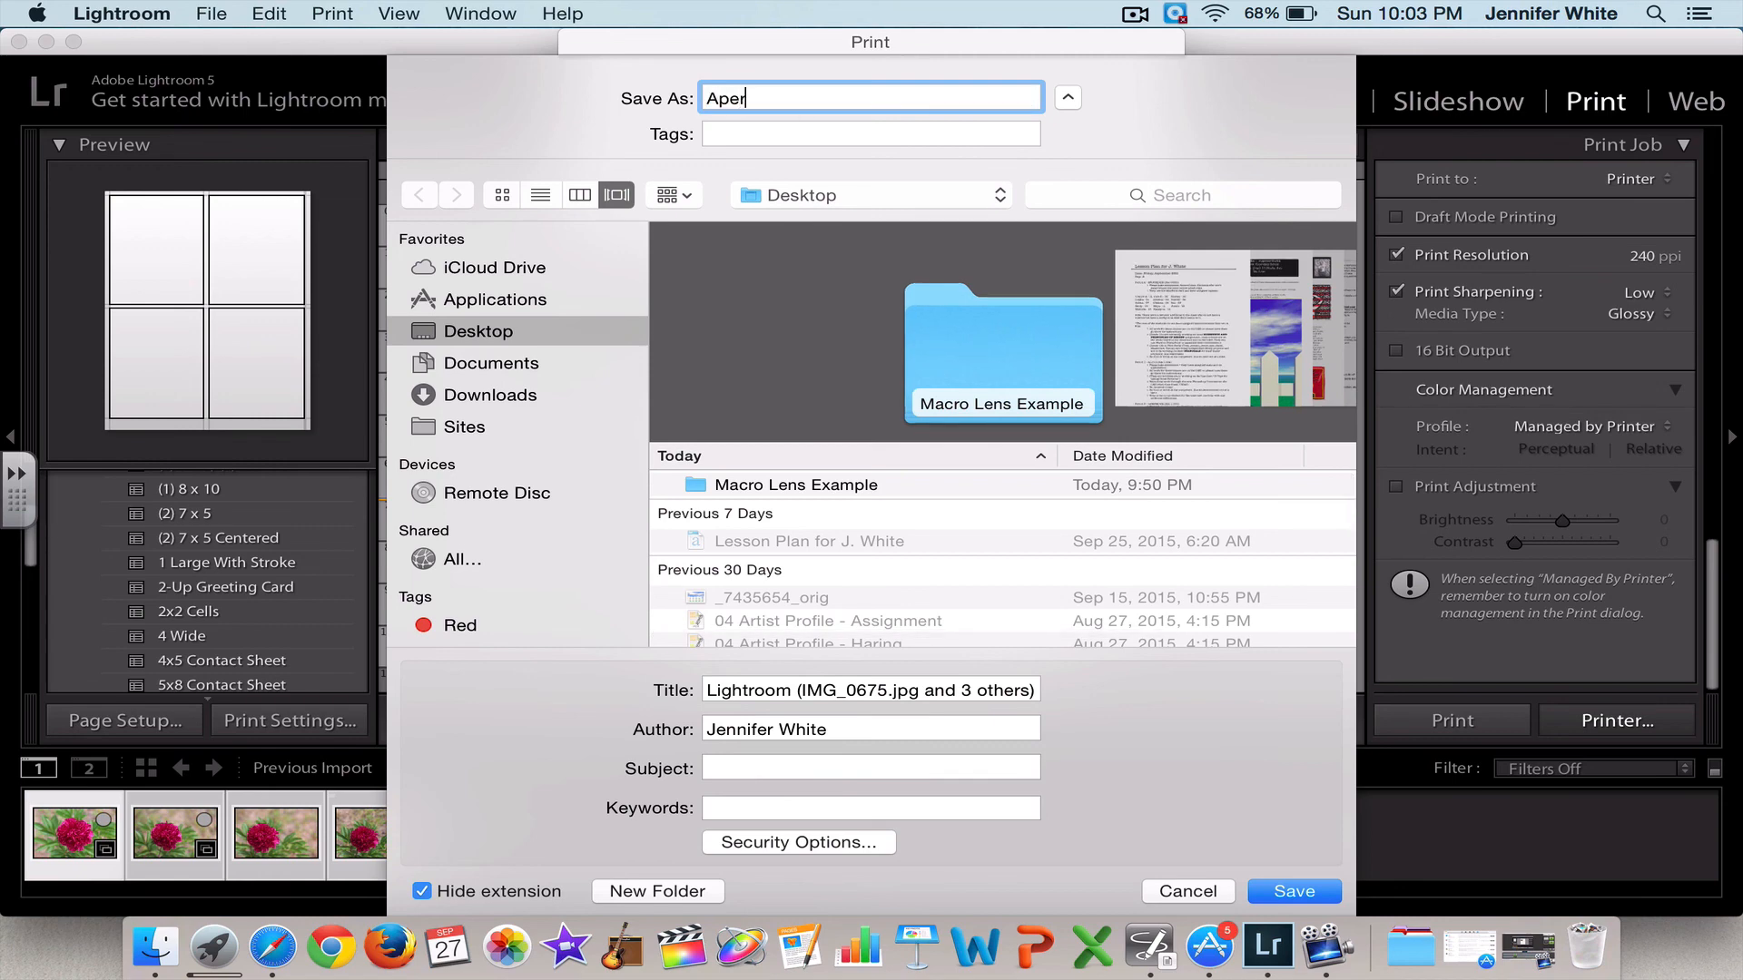
pyautogui.write('ture Contact ')
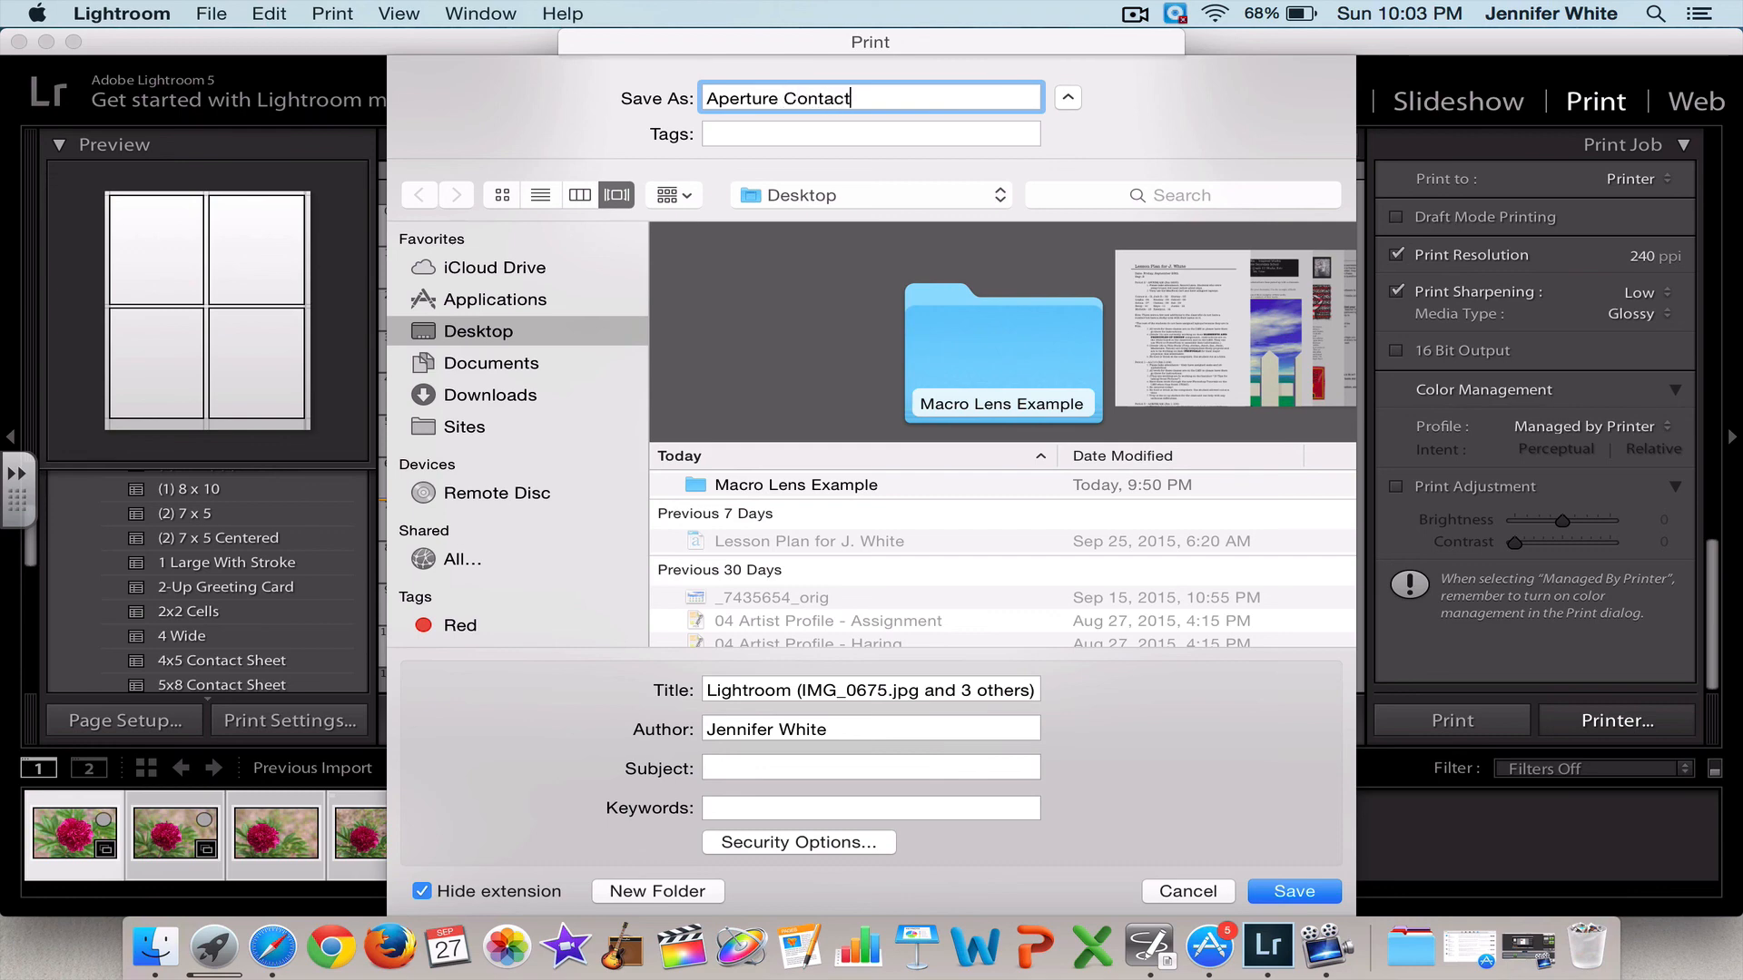
pyautogui.write('Sheet')
pyautogui.click(1304, 892)
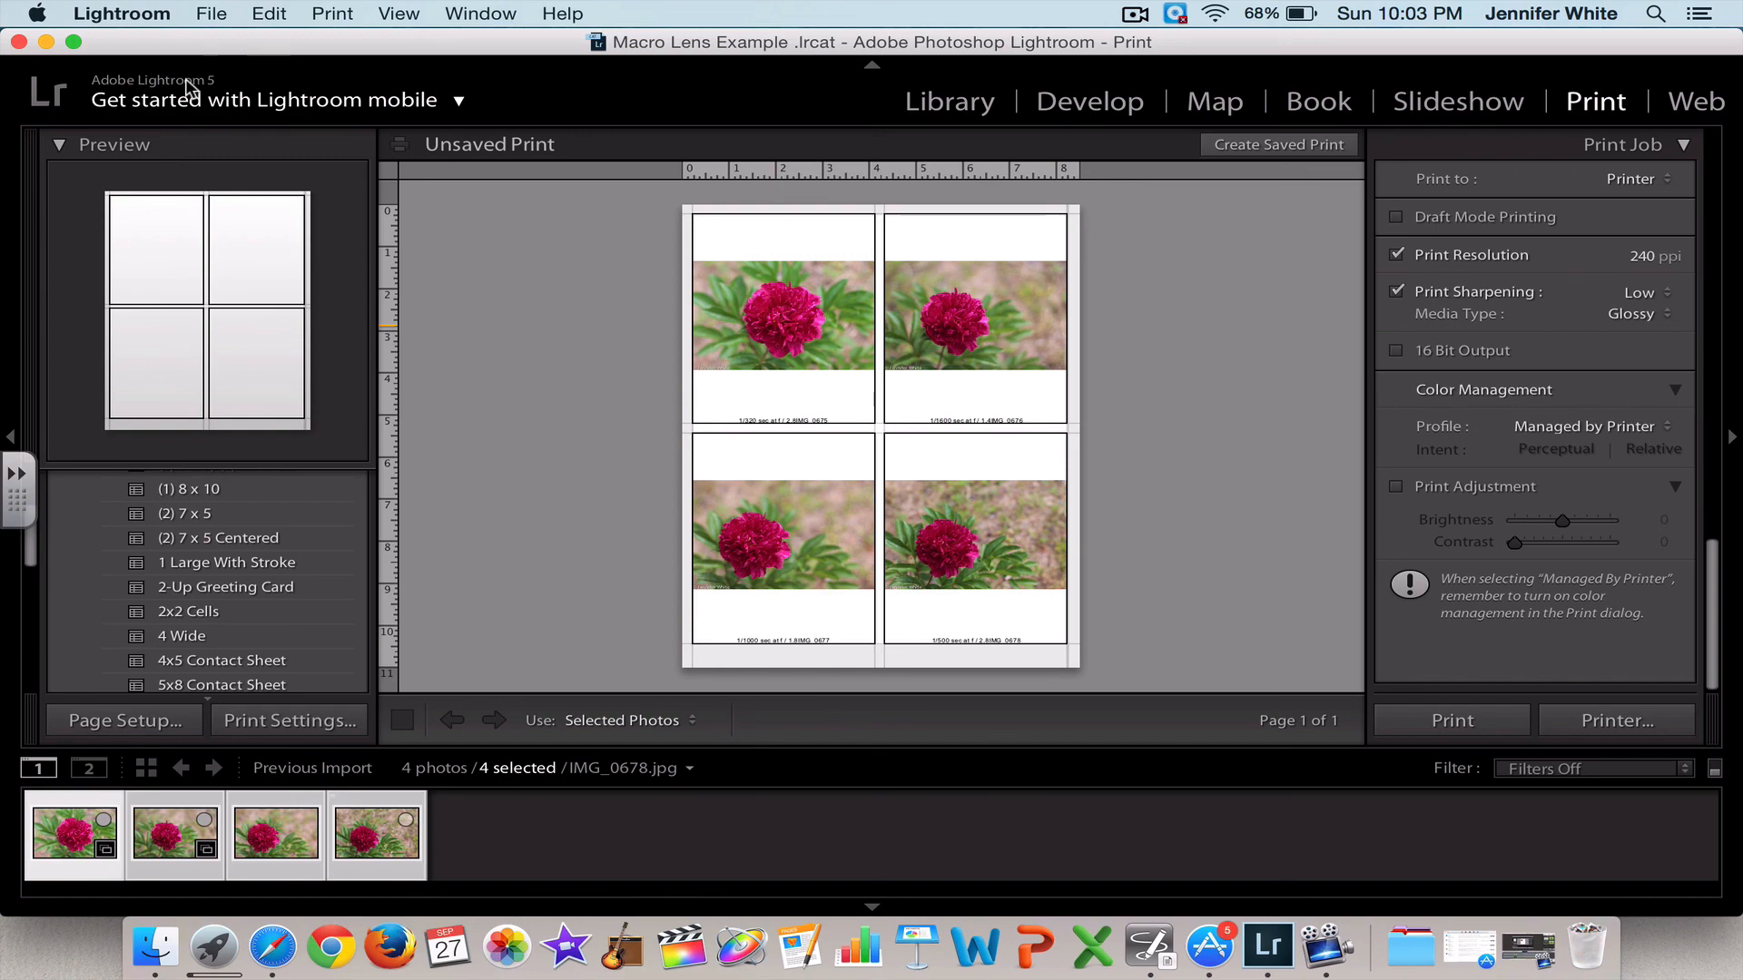
# - Minimize Lightroom and open Aperture Contact Sheet.pdf from the desktop to check the saved page
pyautogui.click(46, 42)
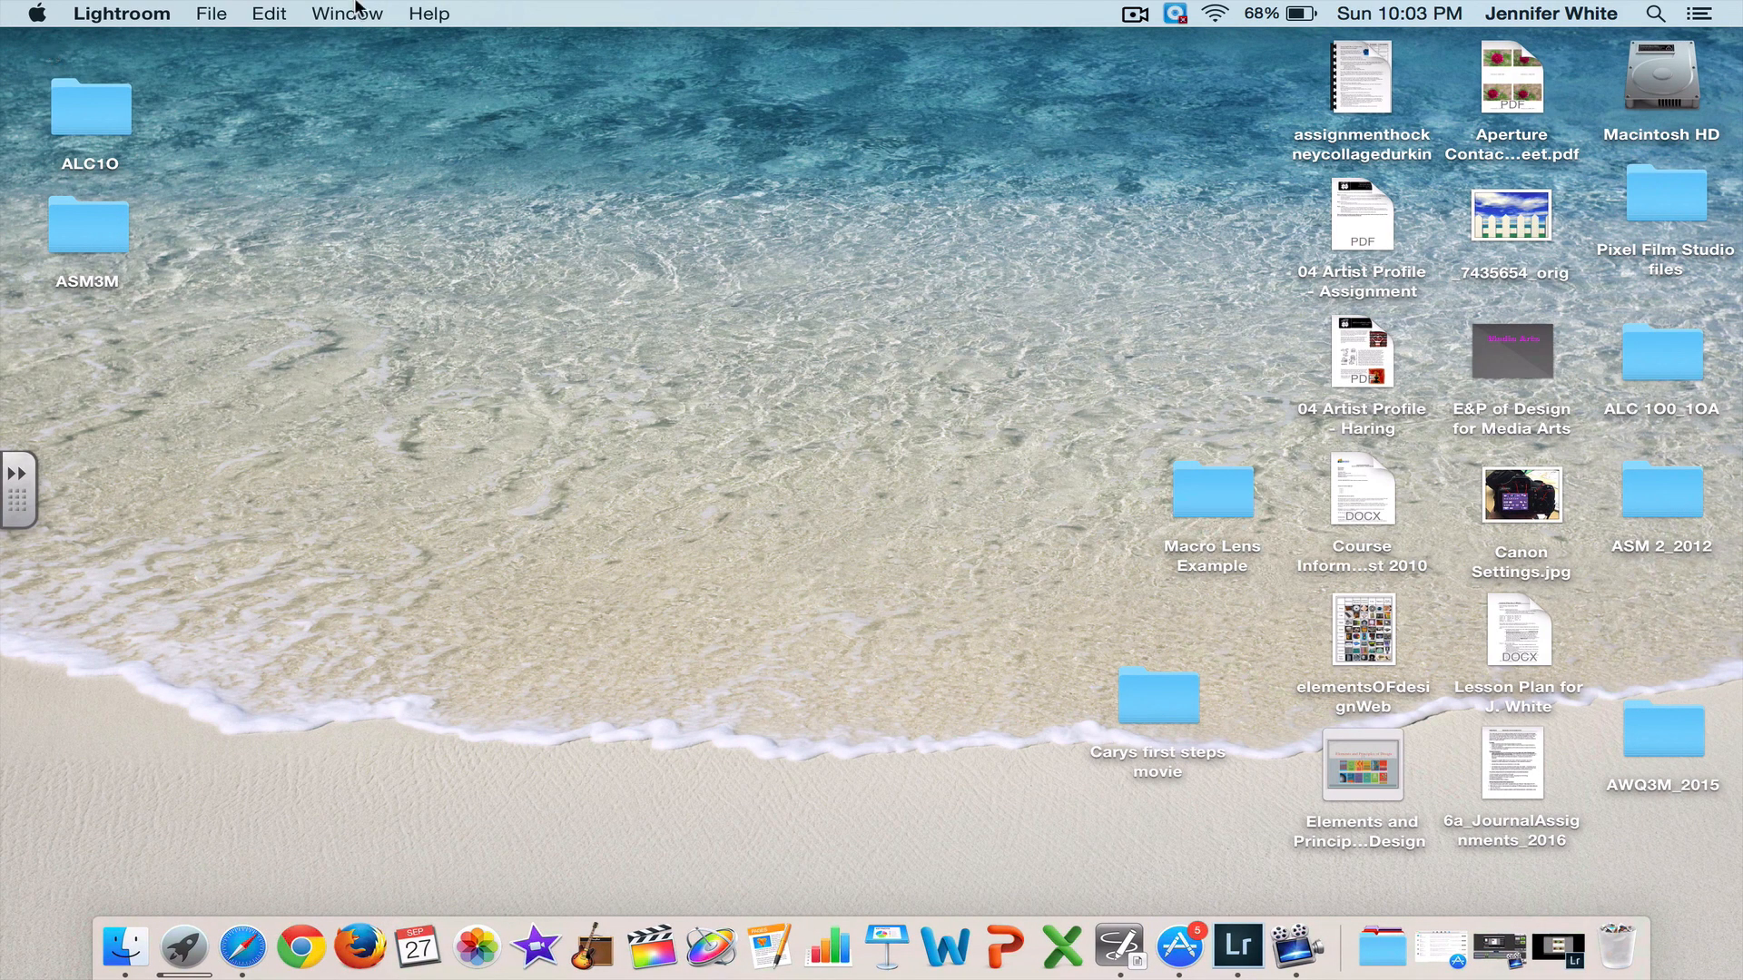
pyautogui.doubleClick(1509, 82)
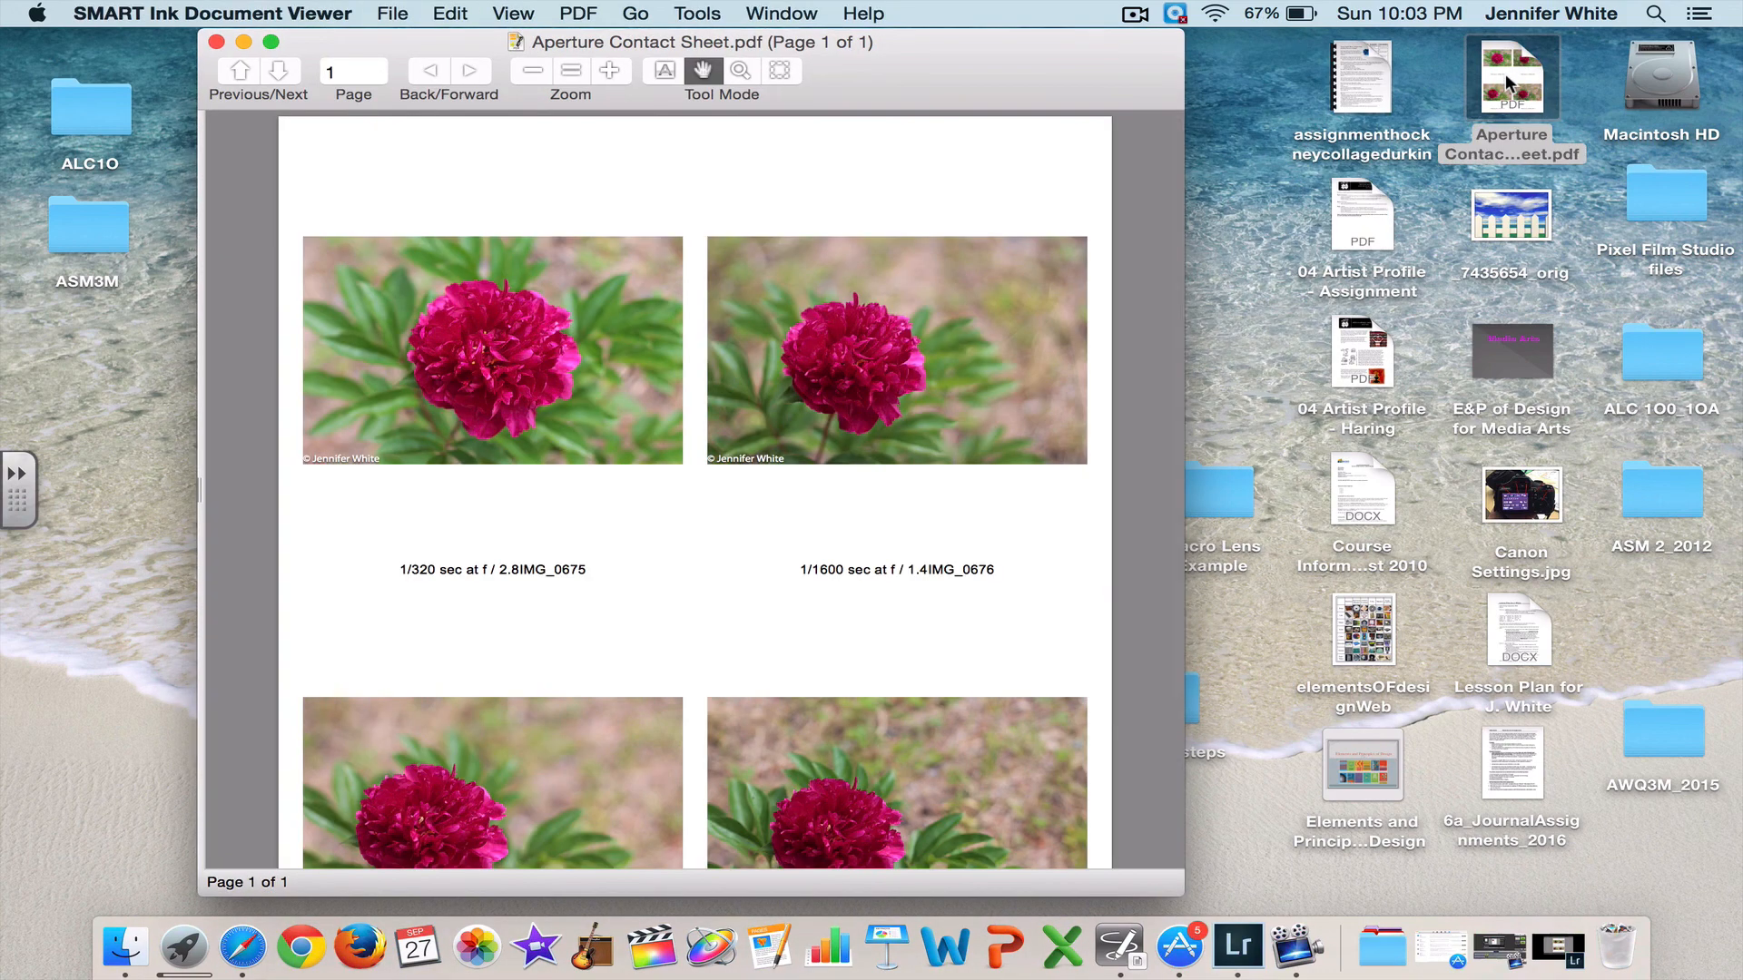